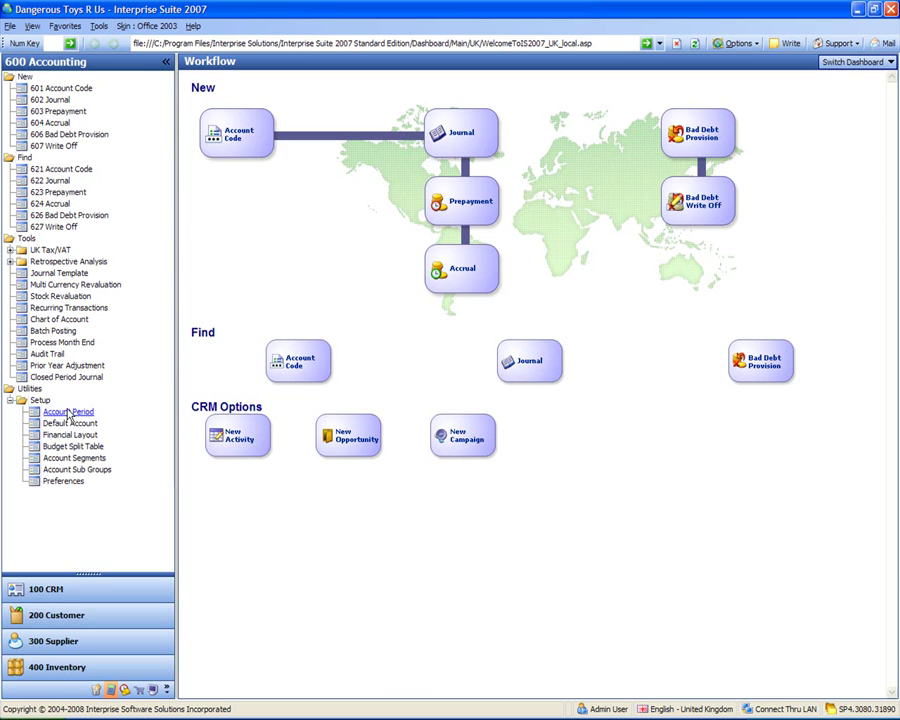
- Open Account Period to show fiscal year FYR-000001's periods, April 2007 to March 2008
click(68, 413)
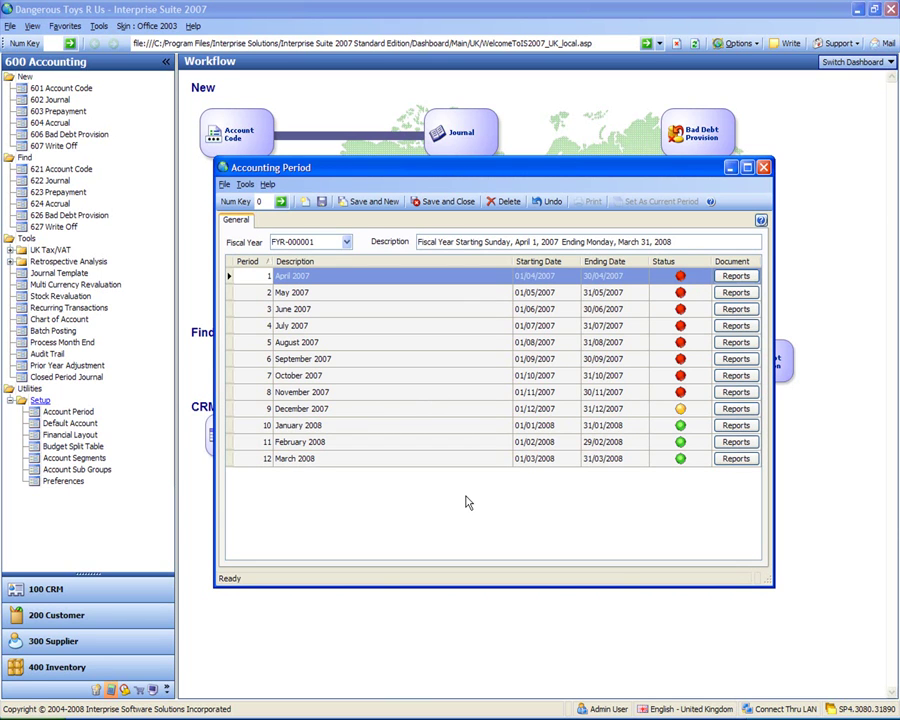
- Add period 13 (April 2008) after March 2008, then period 14 (May 2008) after it
right_click(318, 463)
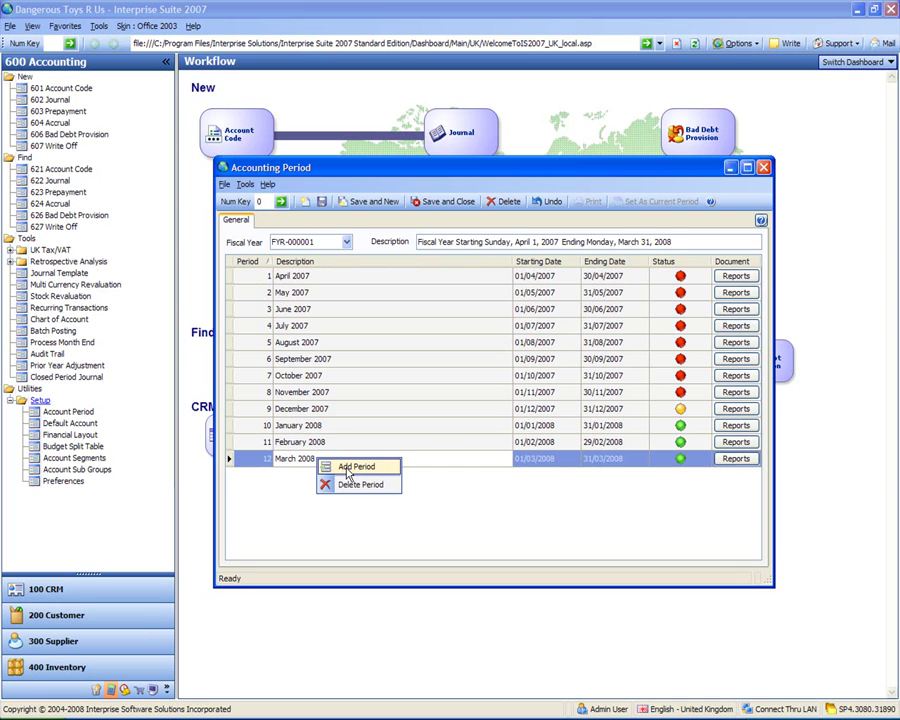
click(352, 467)
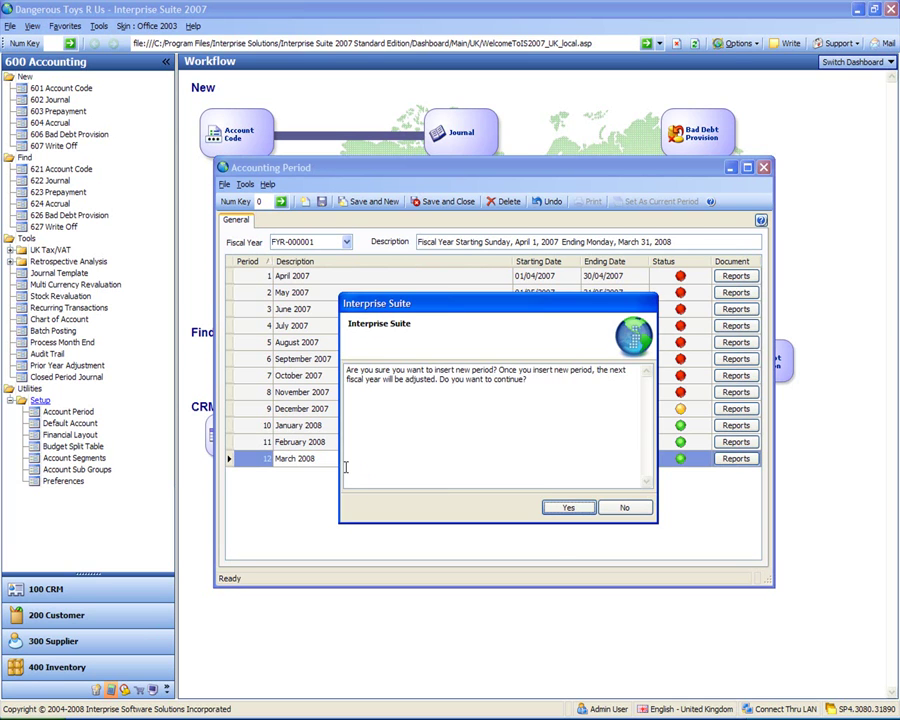
click(569, 508)
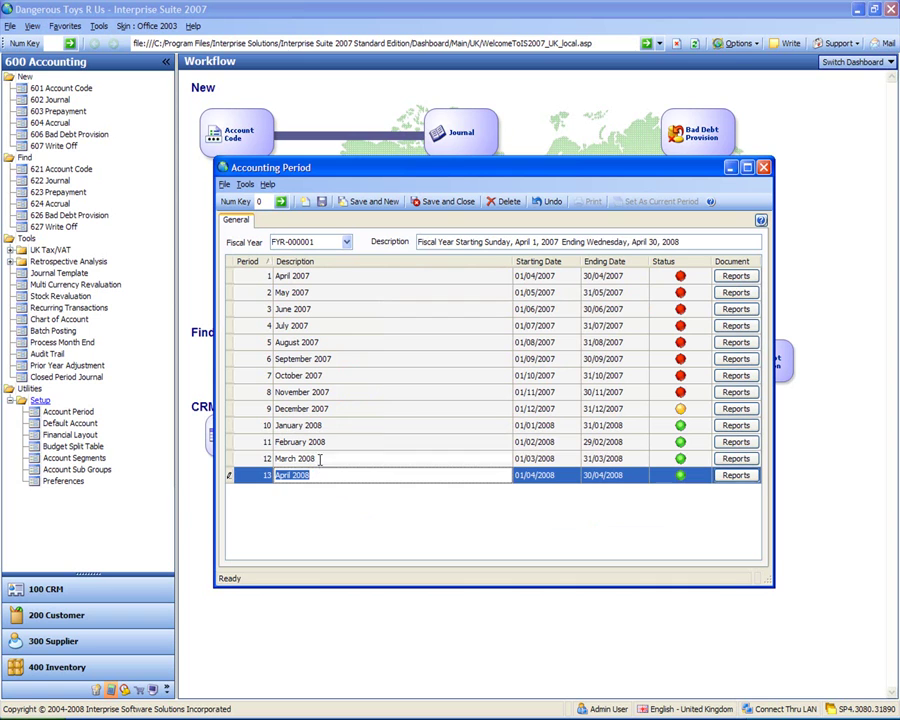
click(316, 459)
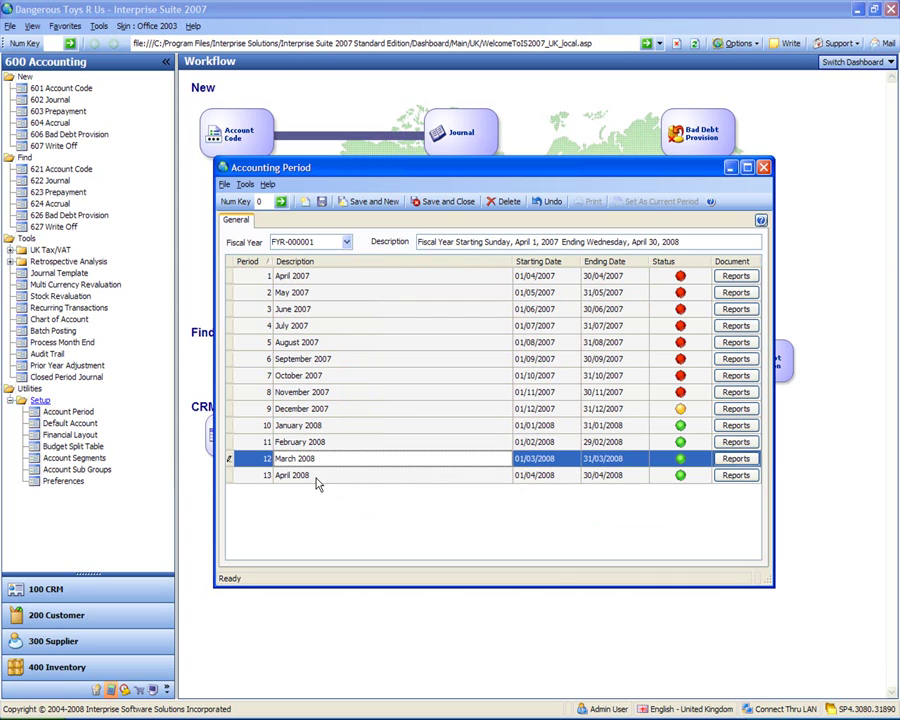
right_click(310, 476)
click(352, 485)
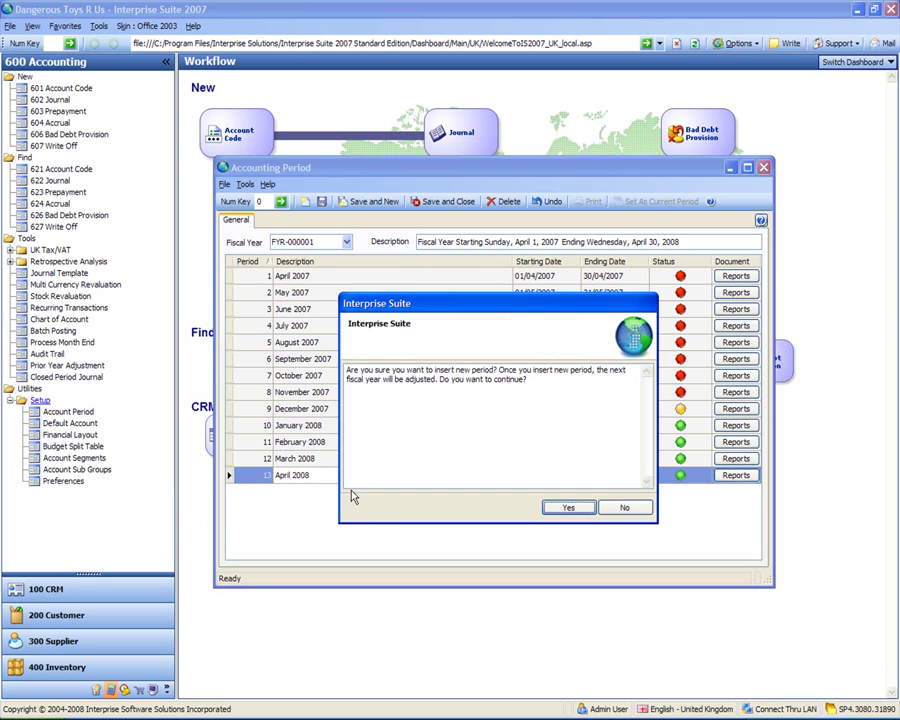
click(569, 508)
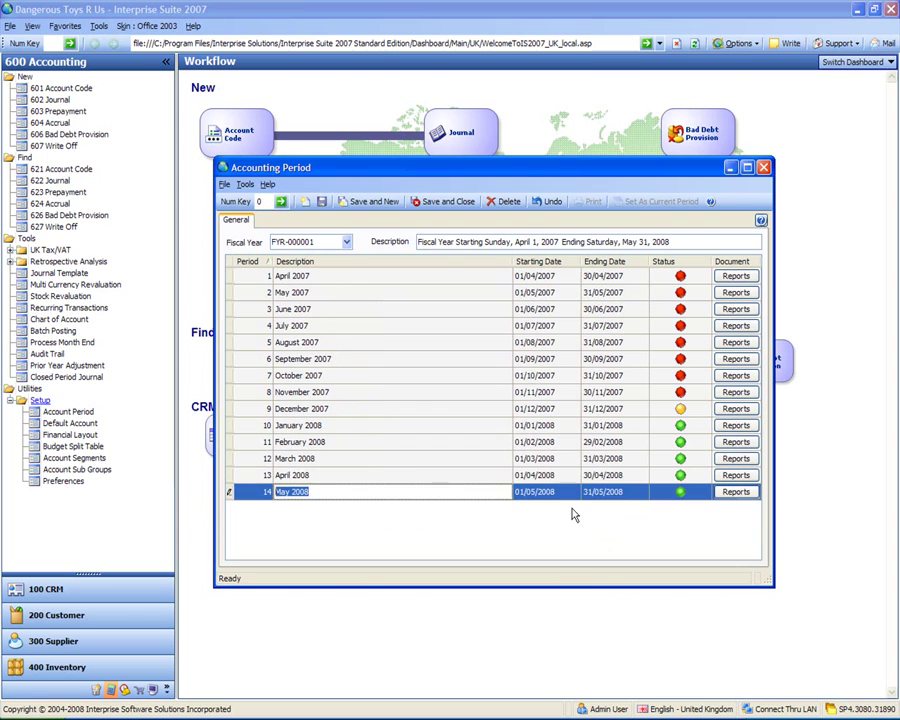
click(414, 476)
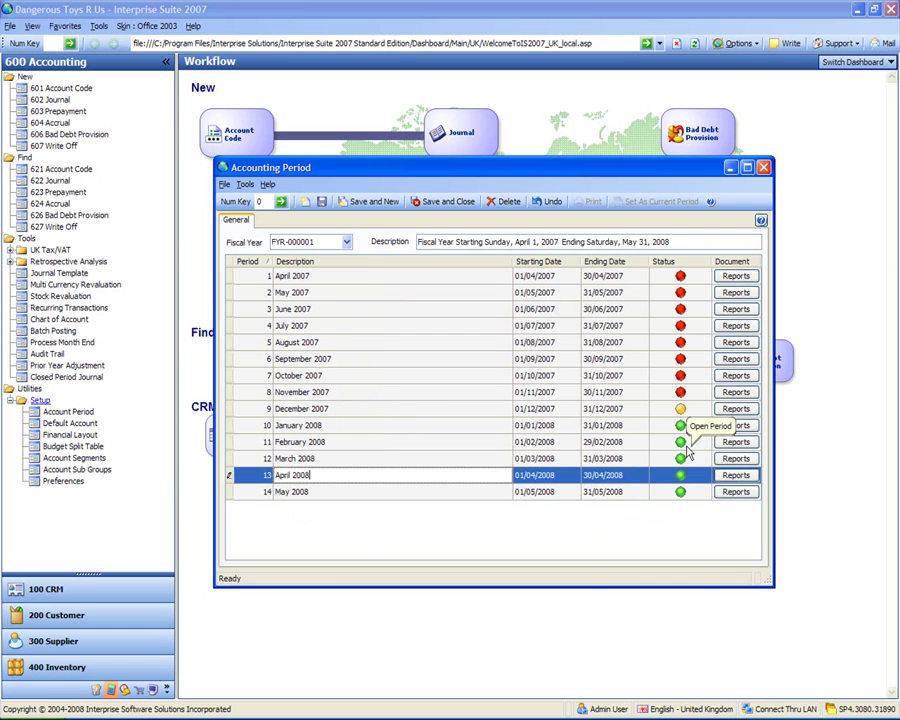
- Delete the May 2008, April 2008 and March 2008 periods one by one, confirming each deletion
right_click(325, 497)
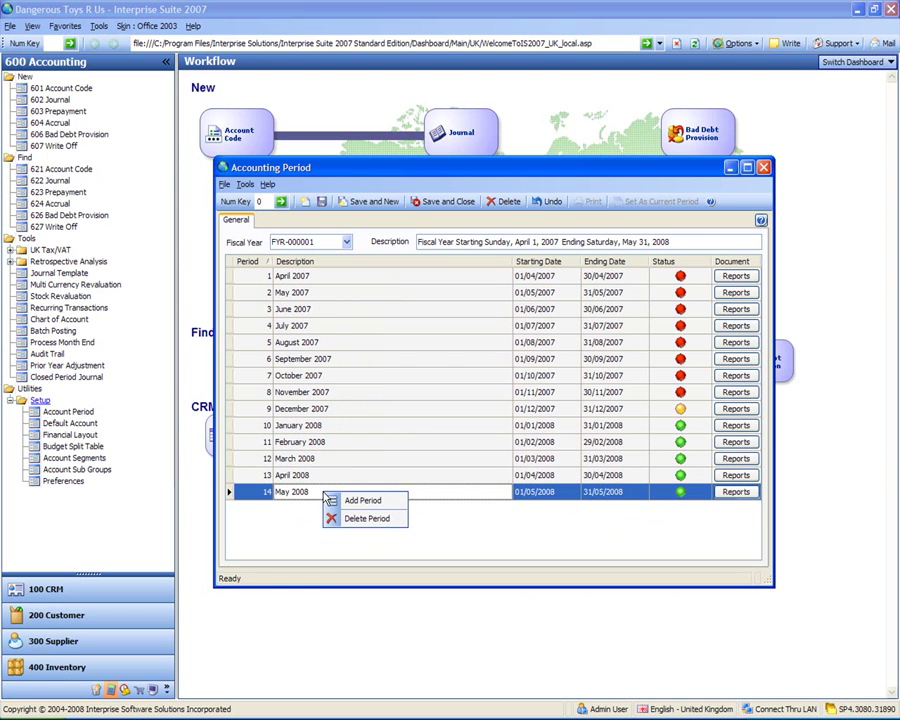
click(362, 518)
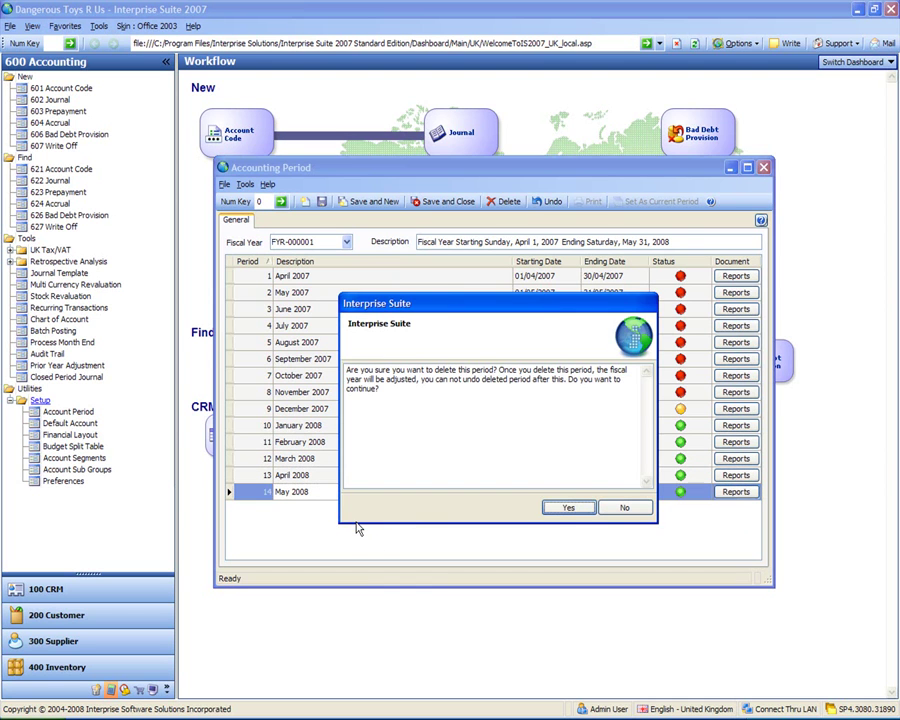
click(568, 507)
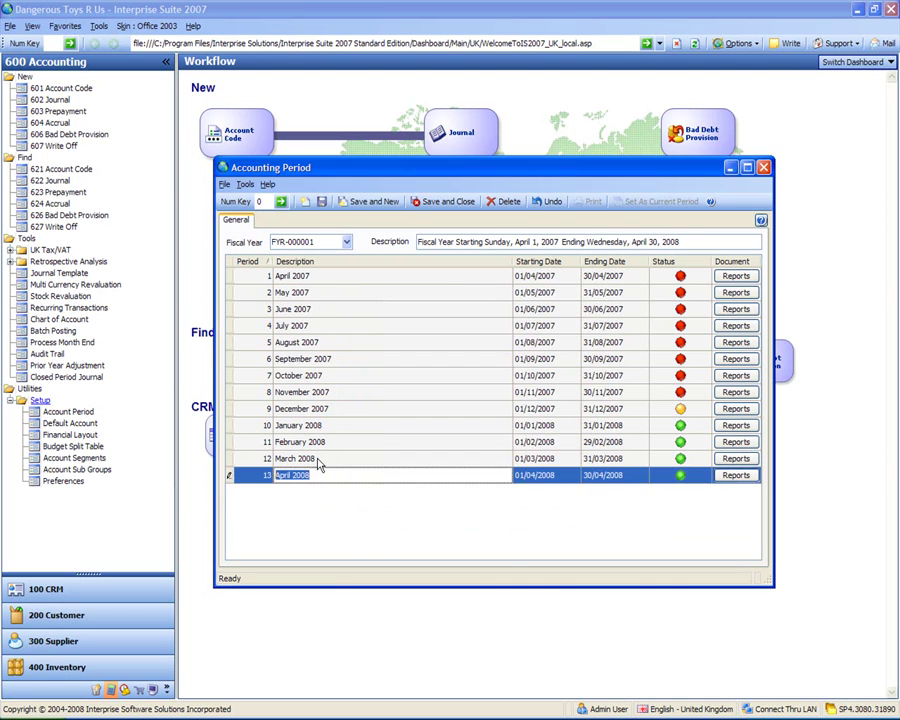
click(323, 459)
right_click(318, 477)
click(330, 503)
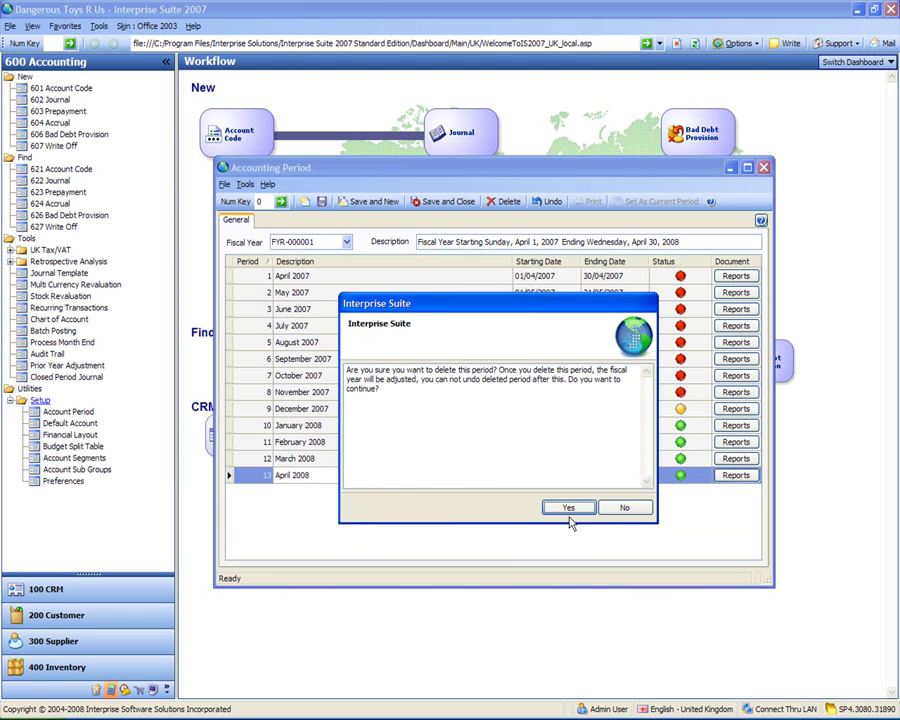
click(568, 508)
click(362, 444)
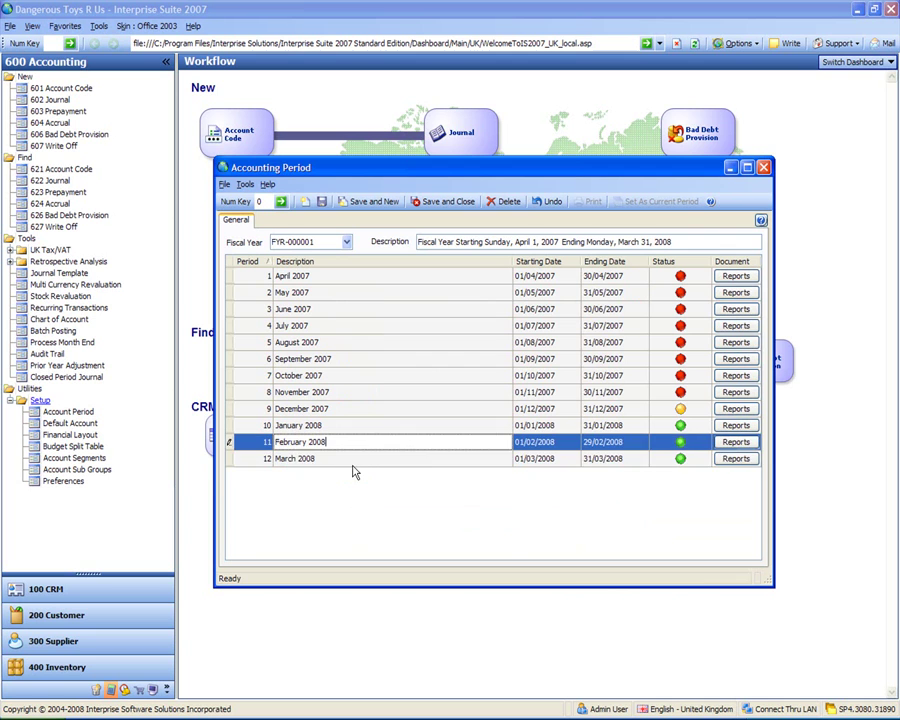
right_click(353, 461)
click(396, 493)
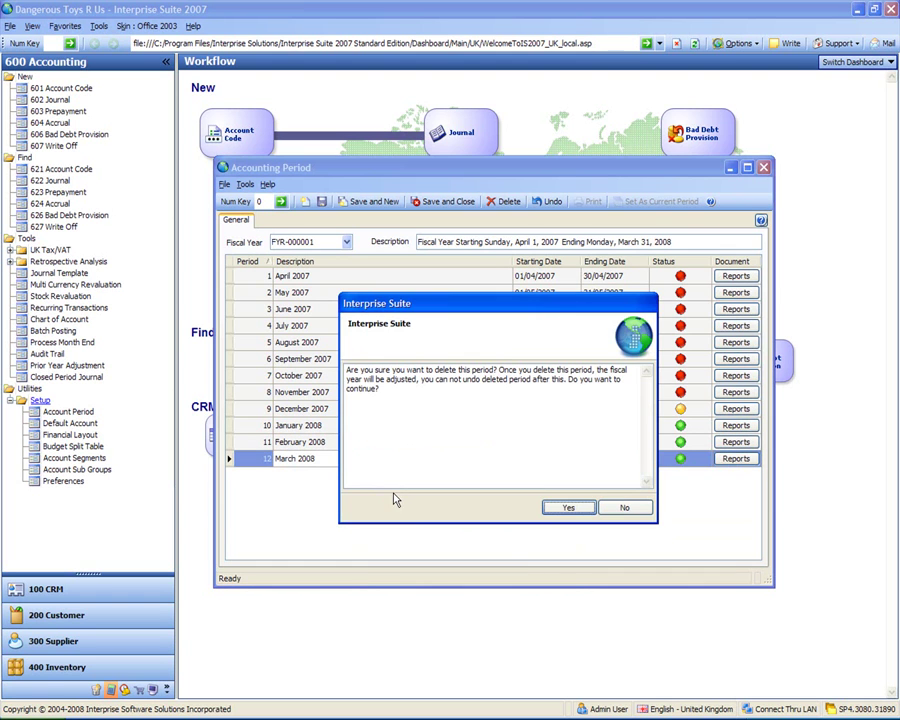
click(570, 508)
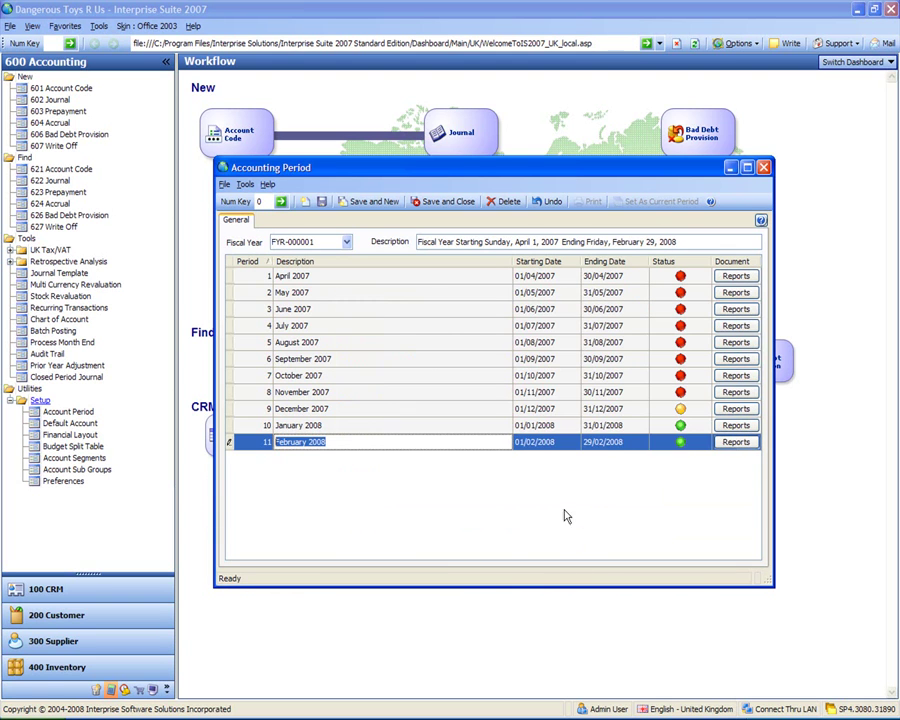
click(359, 422)
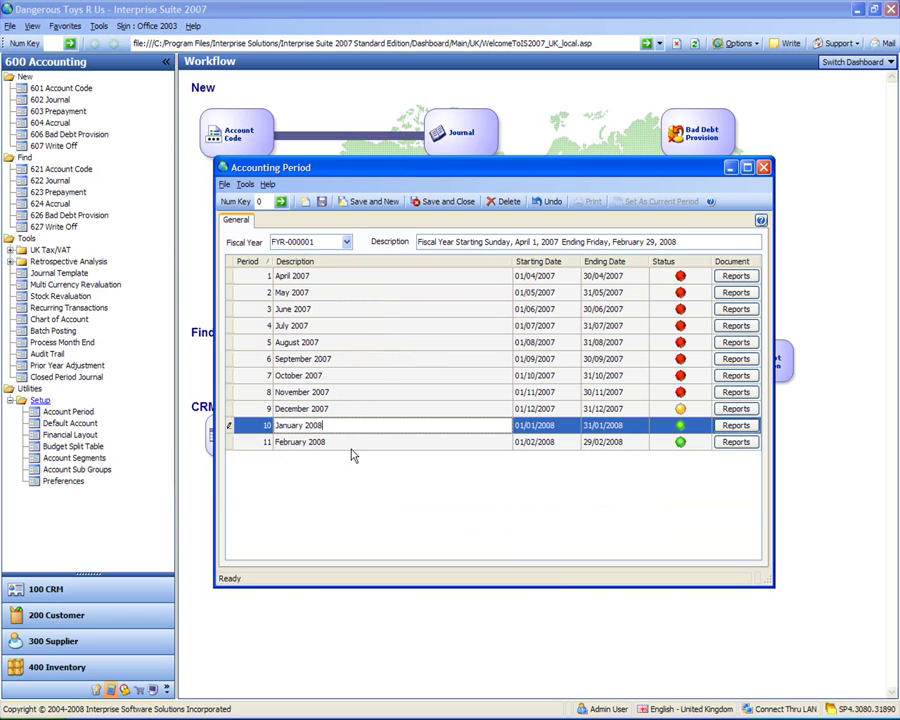
- Re-insert the March 2008 period after February 2008
right_click(352, 446)
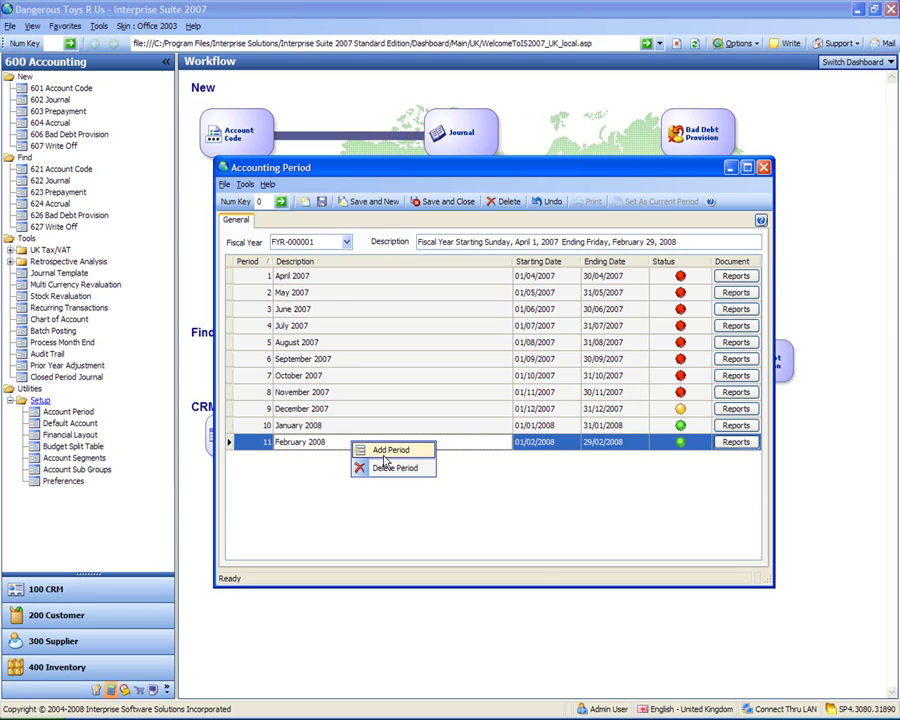
click(392, 452)
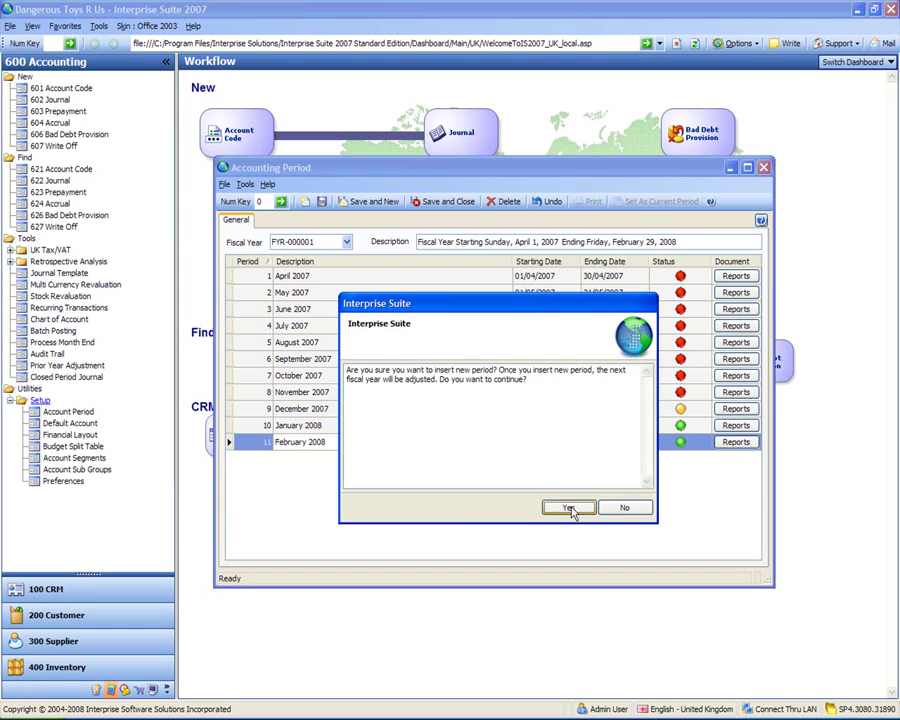
click(568, 508)
- Close the Accounting Period window without saving the period changes
click(366, 440)
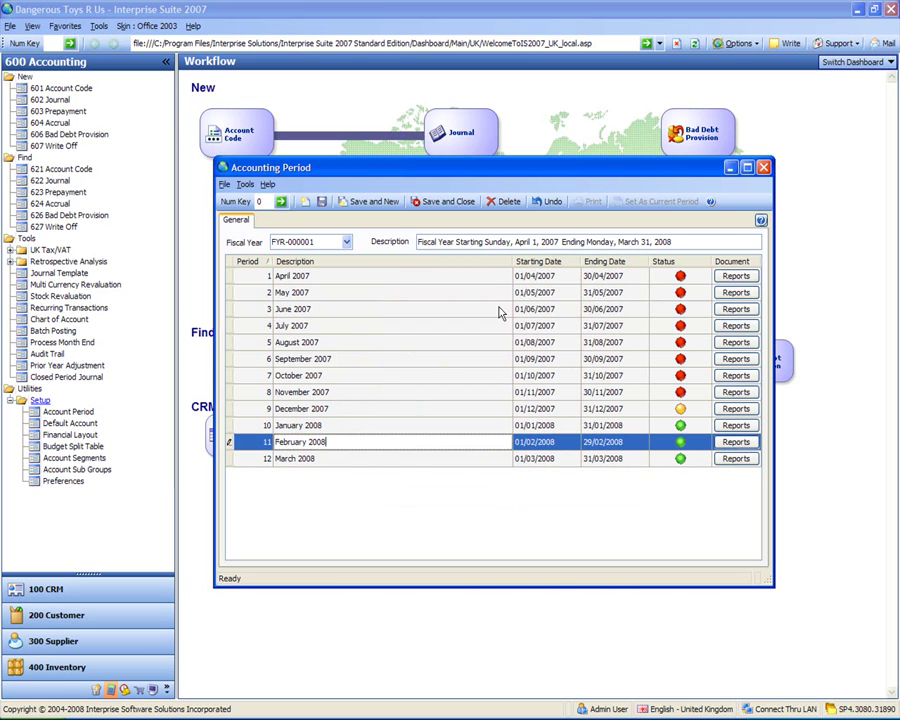
click(763, 168)
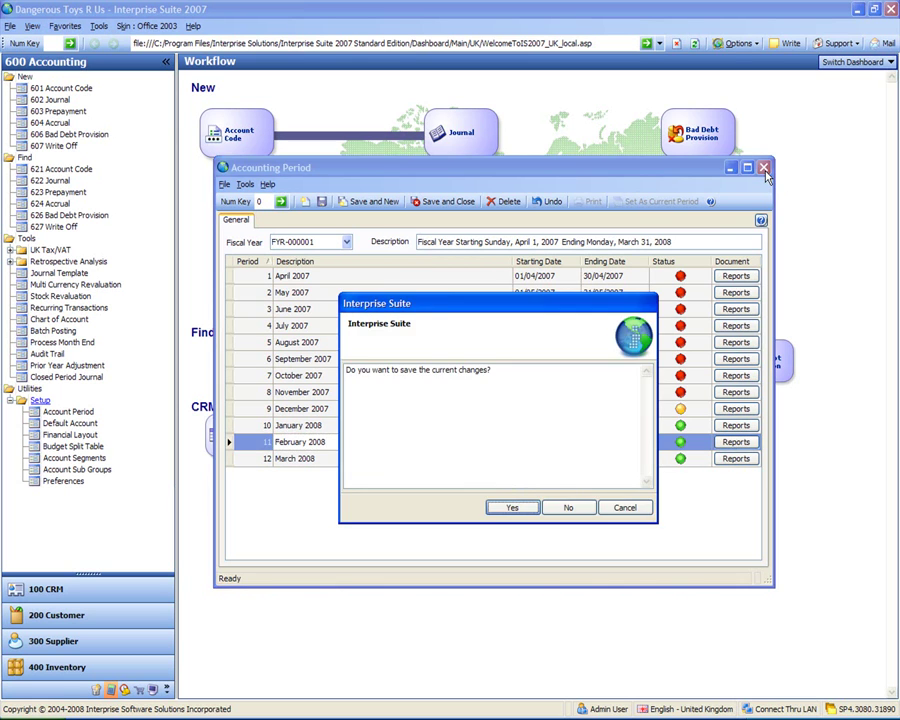
click(568, 508)
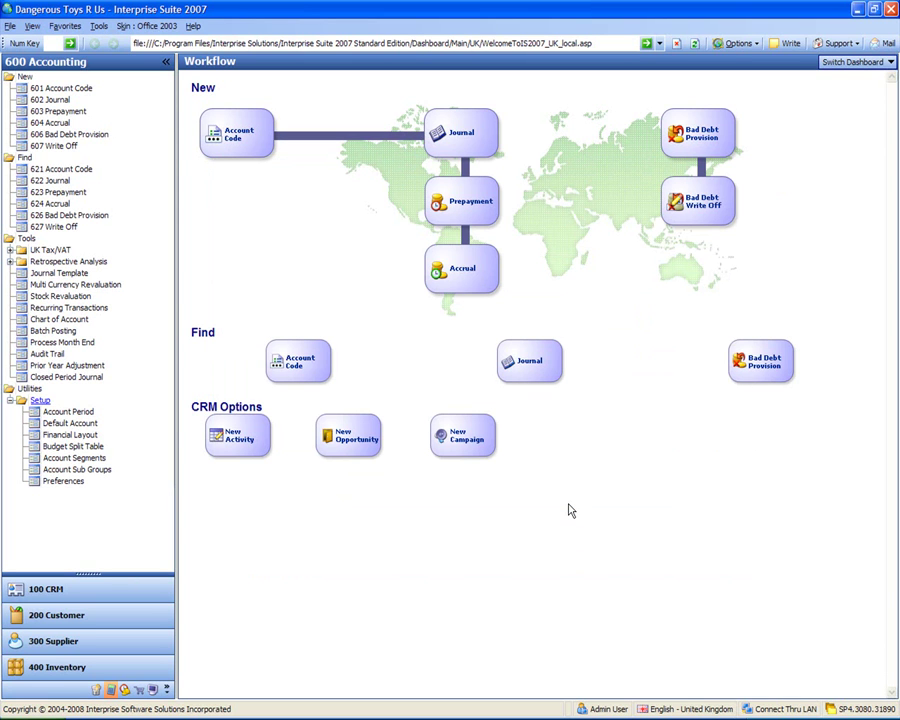
- Launch the Chart of Accounts wizard, keeping user-defined accounts and the simple account structure
click(59, 91)
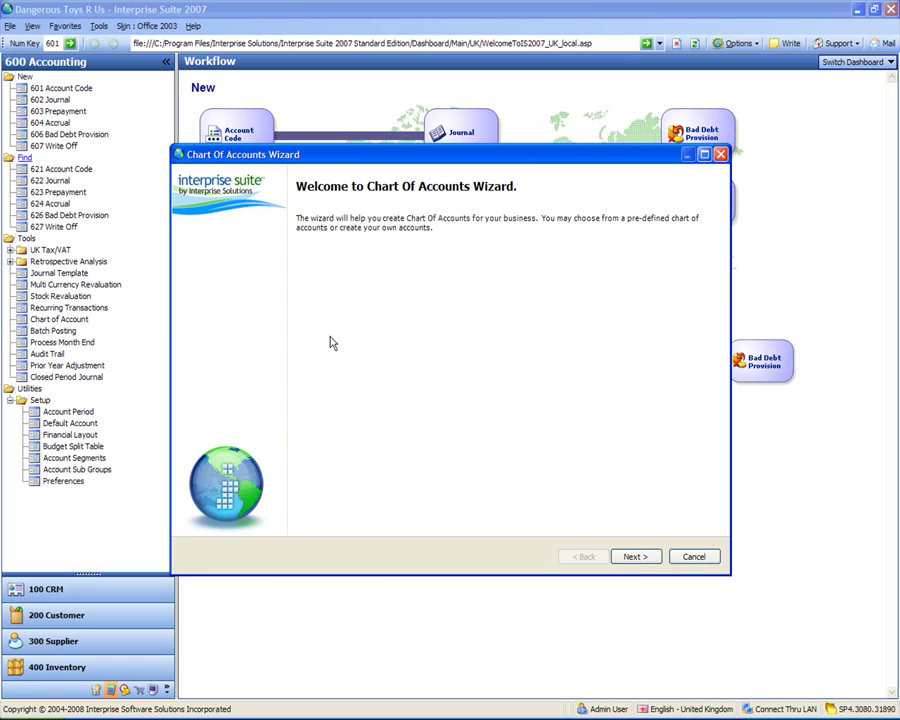
click(636, 557)
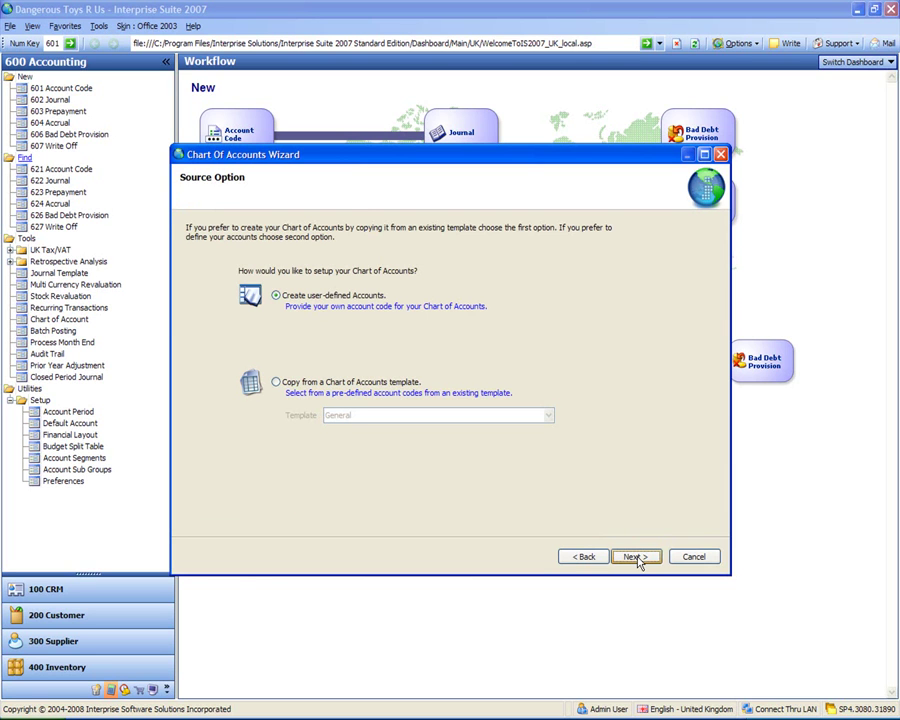
click(636, 557)
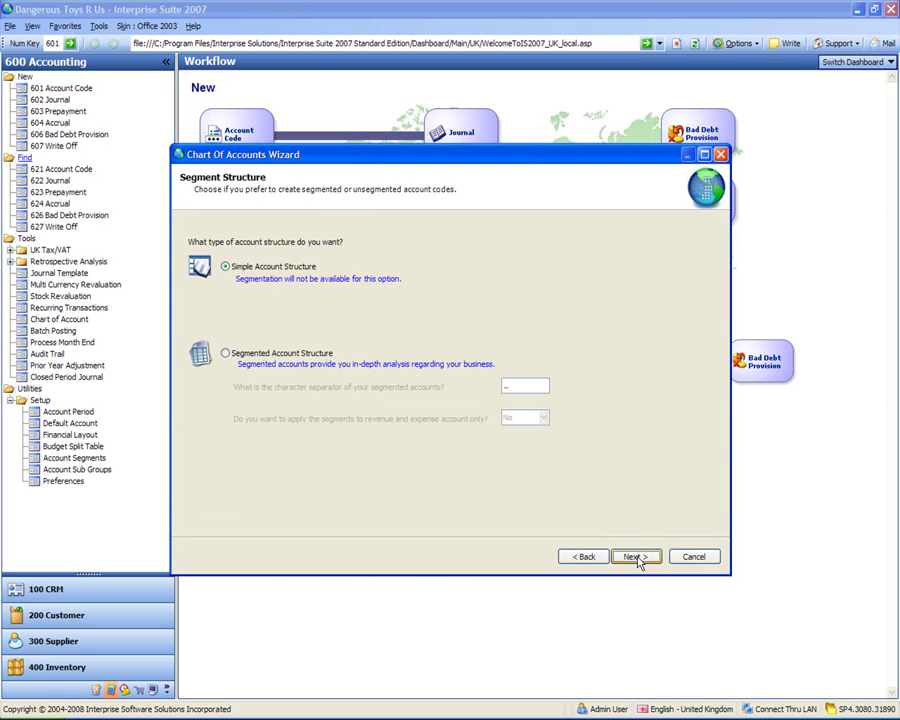
click(636, 557)
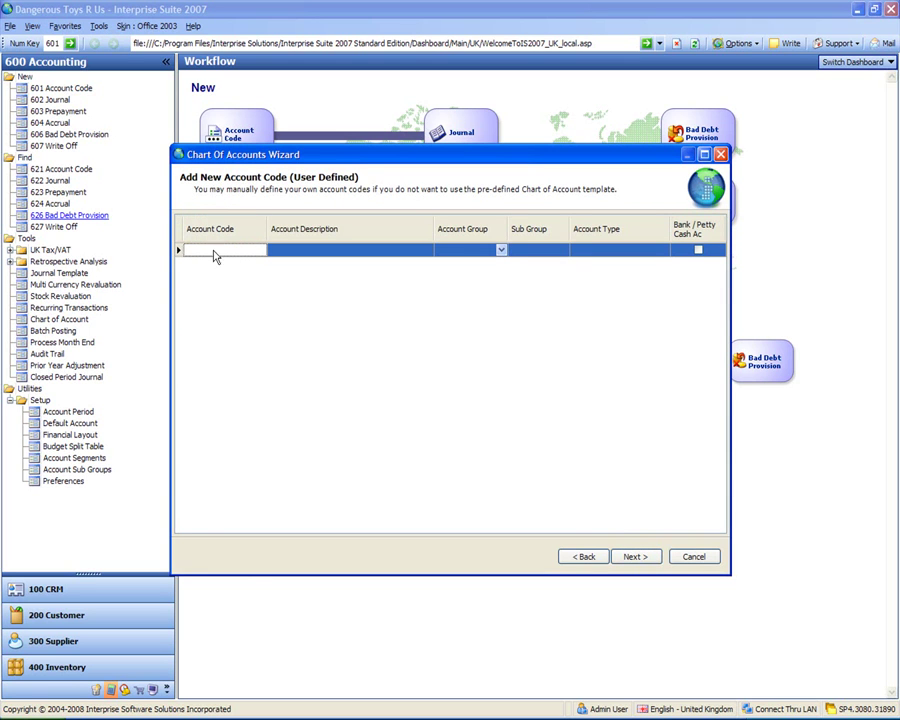
- Add account code 4003 with the description 'Sales Type -D UK'
click(219, 249)
text(4003)
key(Tab)
text(Sales )
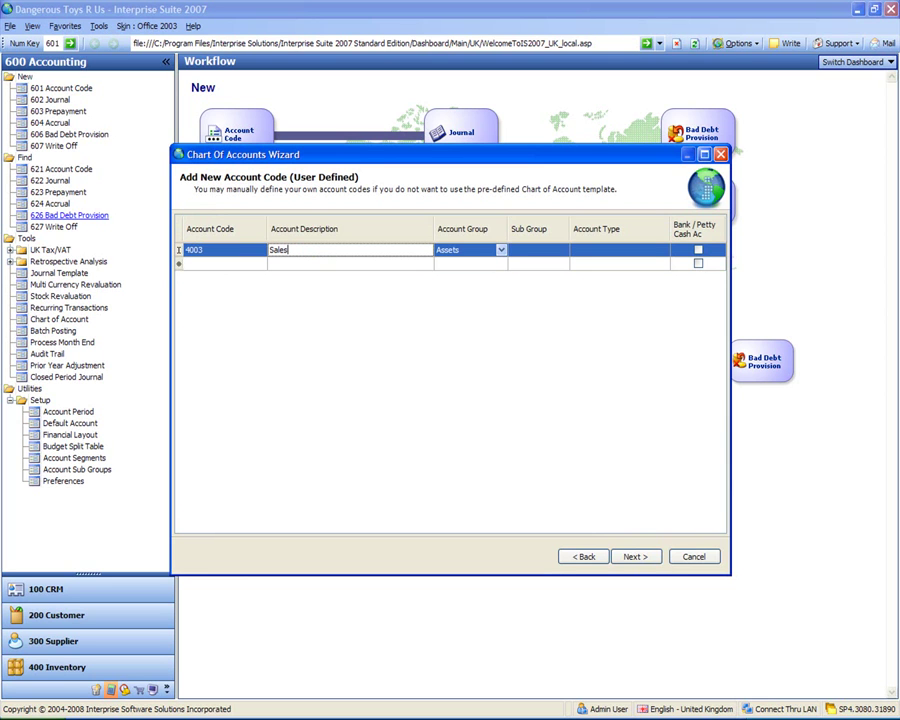
text(Type)
text( -)
text(D)
text( UK)
click(222, 255)
- Classify account 4003 as group Revenues, sub group Sales, account type Sales UK
click(454, 251)
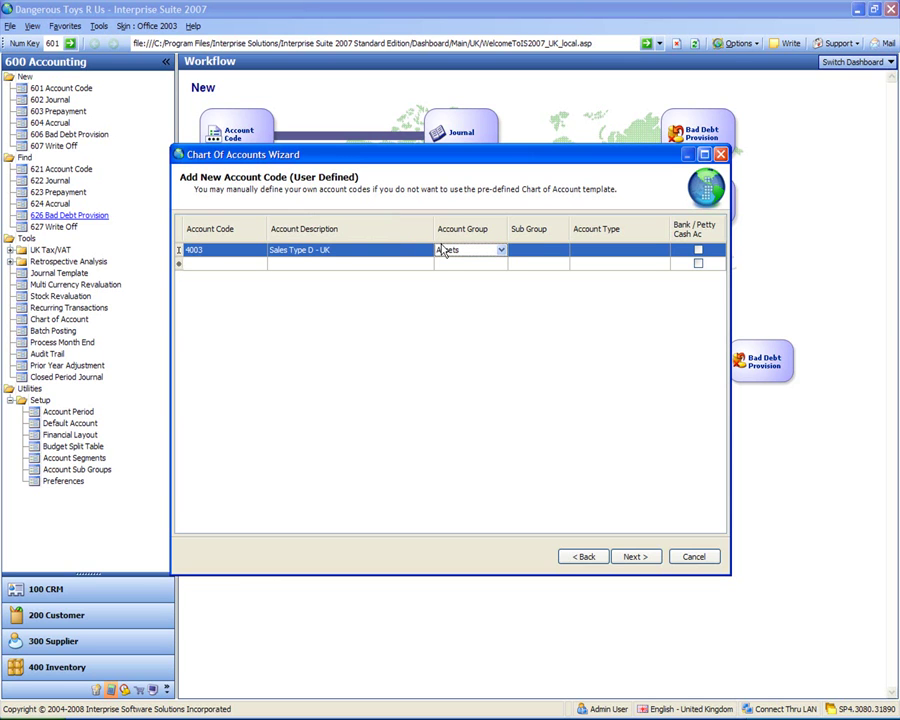
click(501, 250)
click(472, 301)
click(540, 251)
click(563, 251)
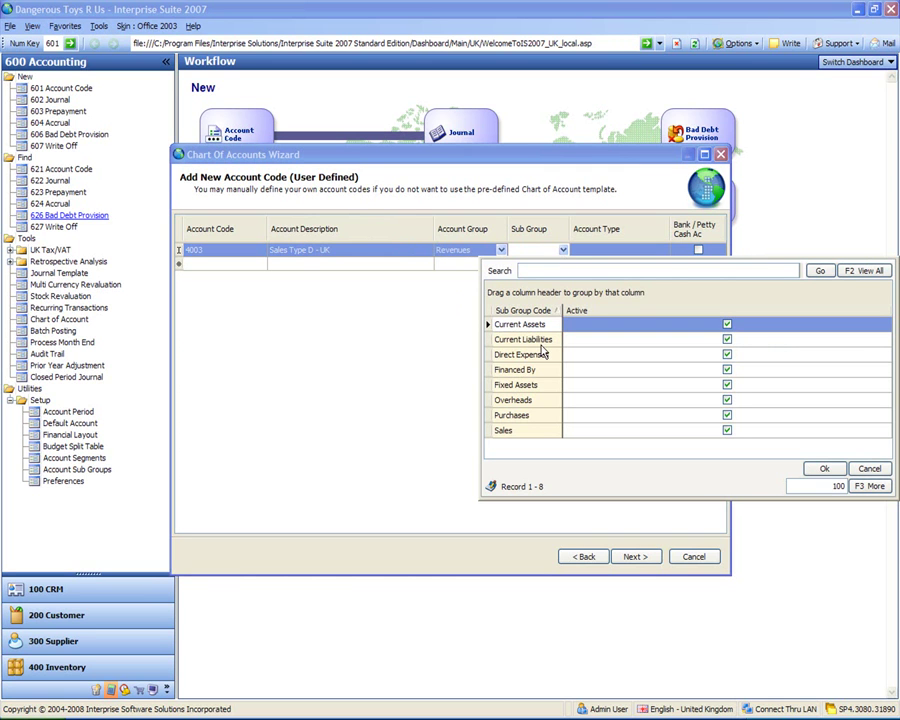
double_click(510, 432)
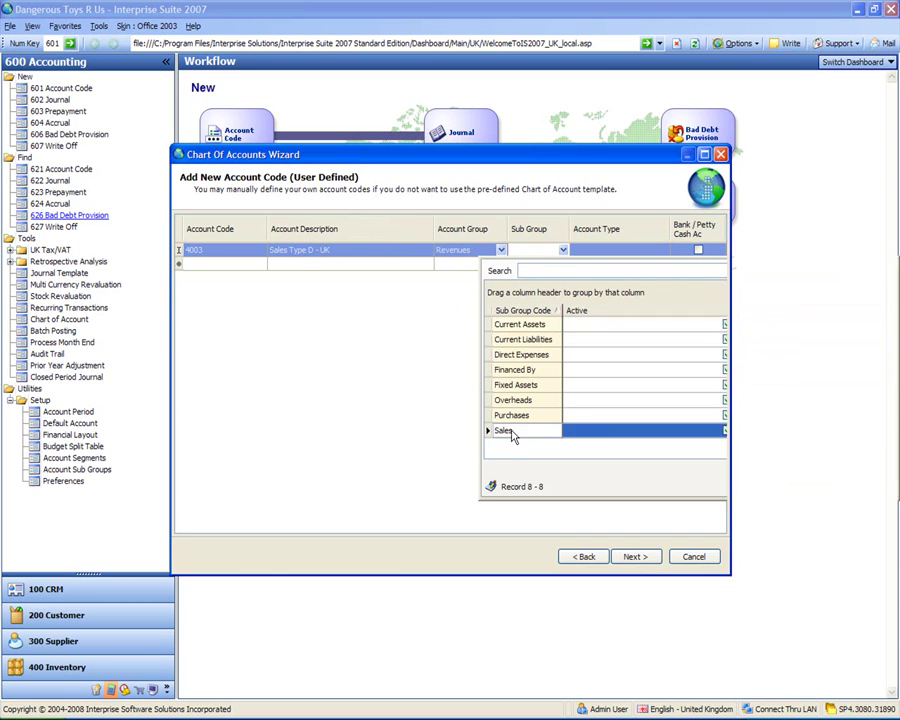
click(661, 252)
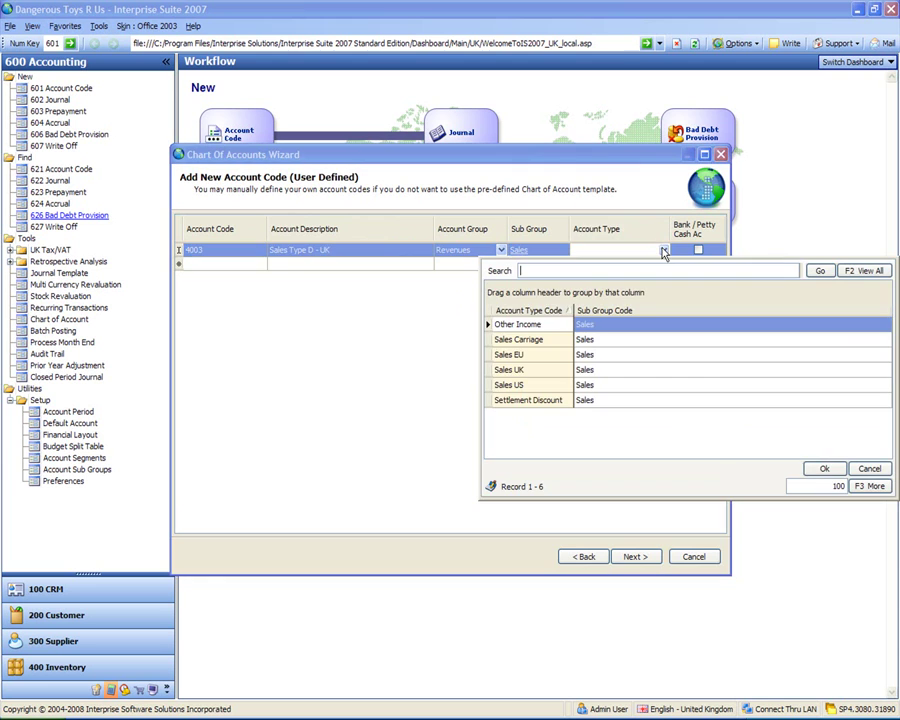
click(512, 370)
click(512, 372)
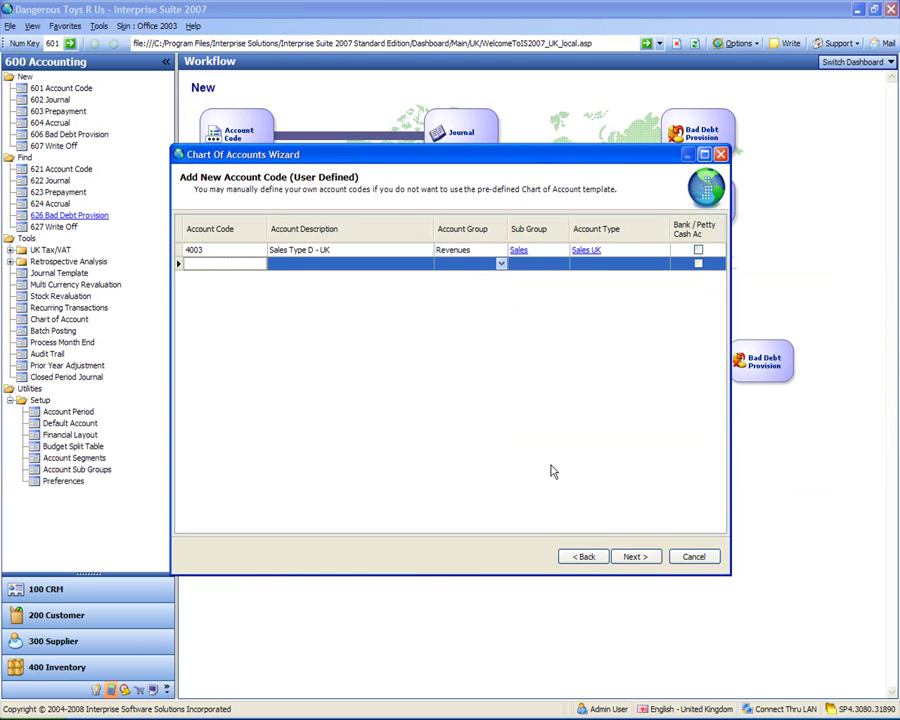
- Step through the remaining wizard pages and finish the Chart of Accounts wizard
click(636, 558)
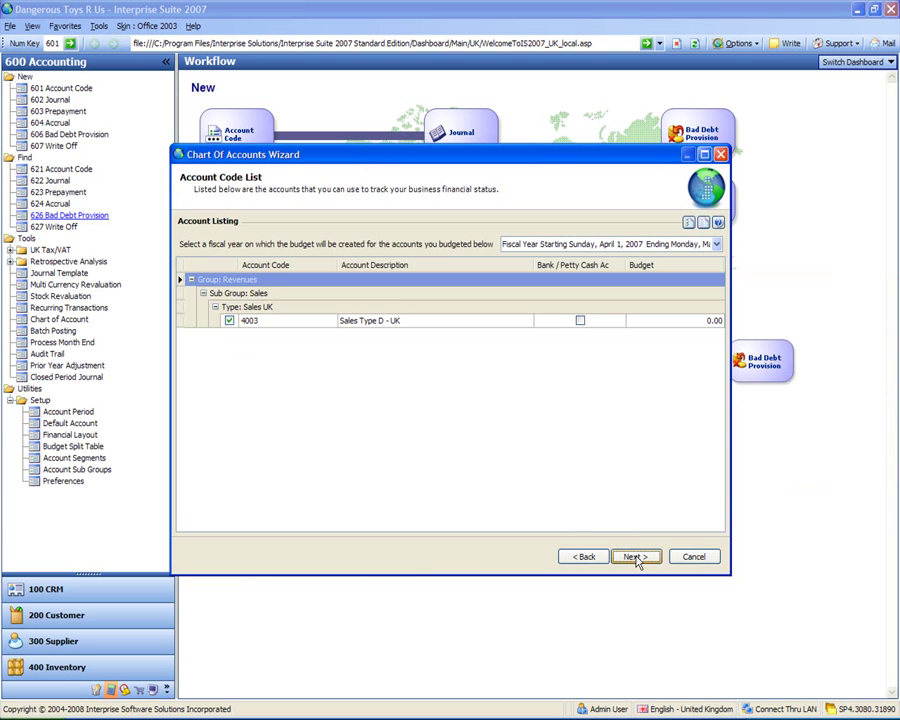
click(636, 557)
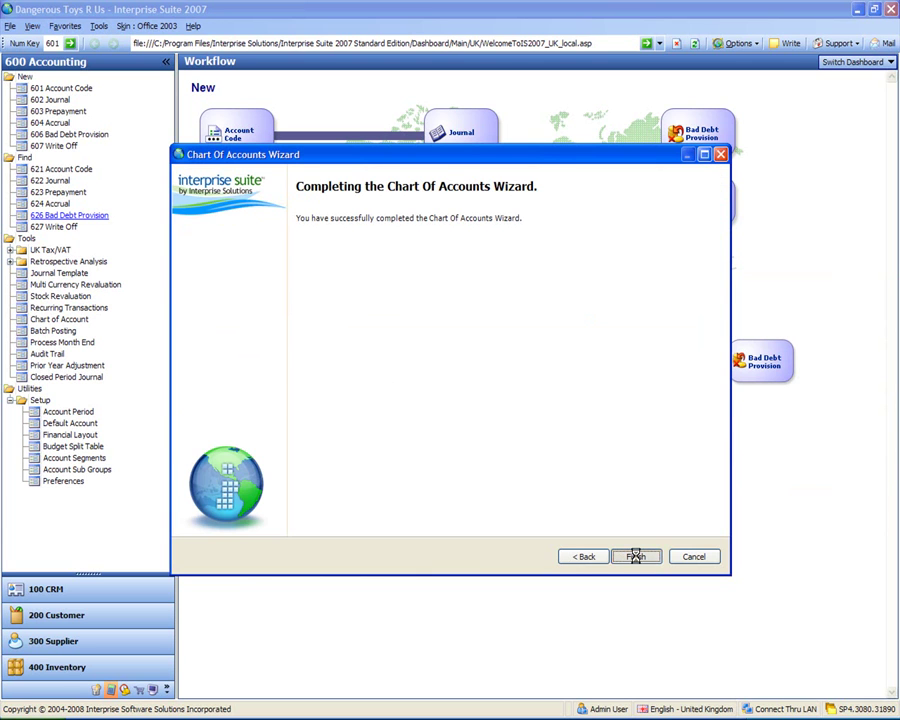
click(636, 557)
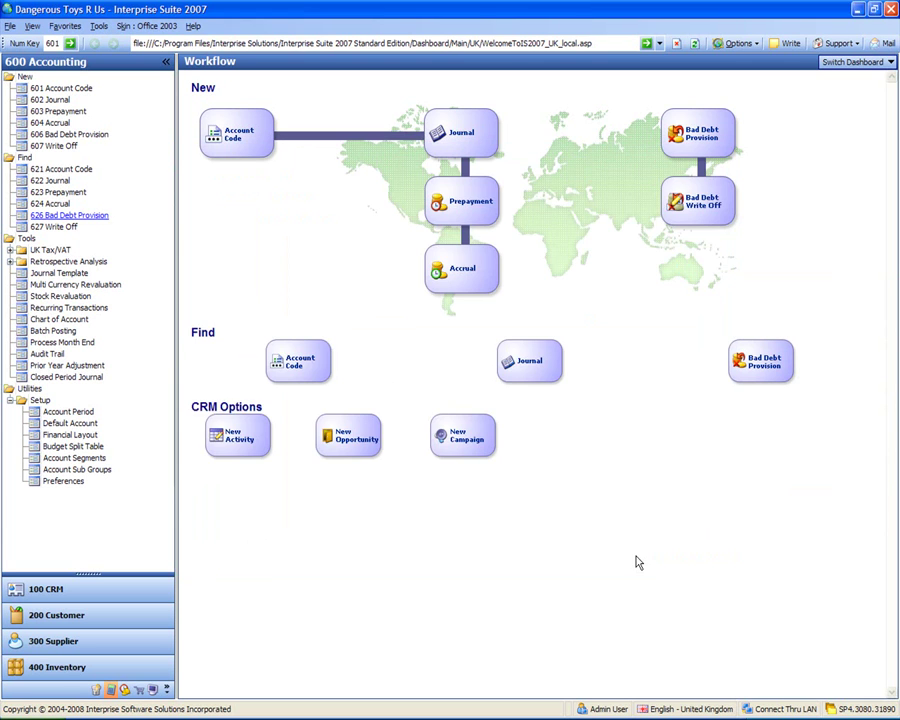
- Open Financial Layout, listing the Profit & Loss Default and Balance Sheet Default layouts
click(78, 436)
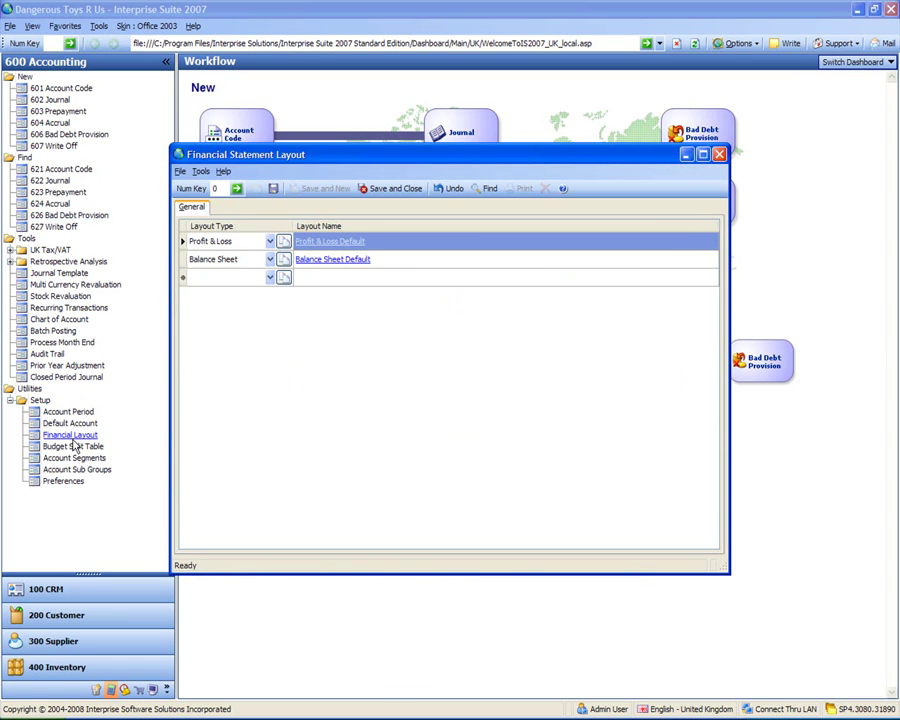
- Open Profit & Loss Default, run Check Duplicates, and locate 4003 under Accounts Not Reported
click(341, 243)
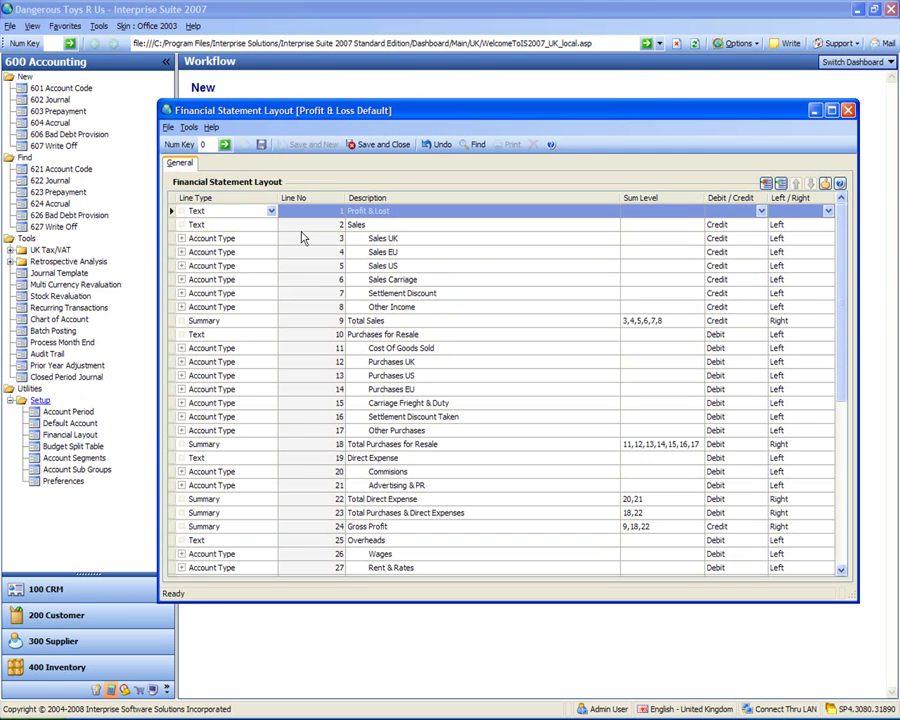
click(825, 186)
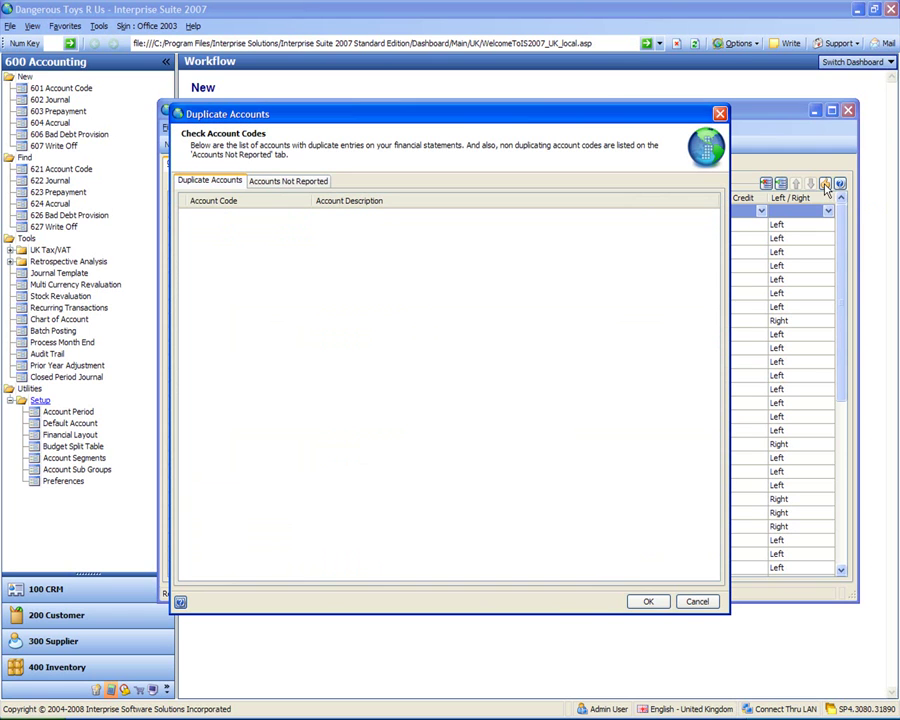
click(298, 182)
click(283, 218)
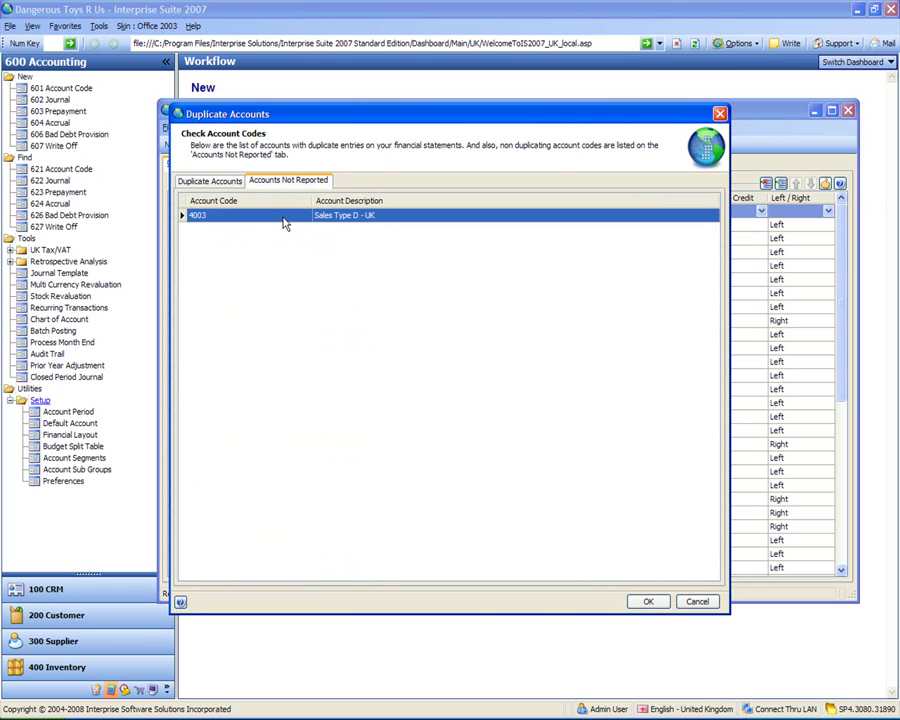
- Try changing account 4300 under Sales US, dismiss the cannot-edit-default warning, and close the layout
click(697, 602)
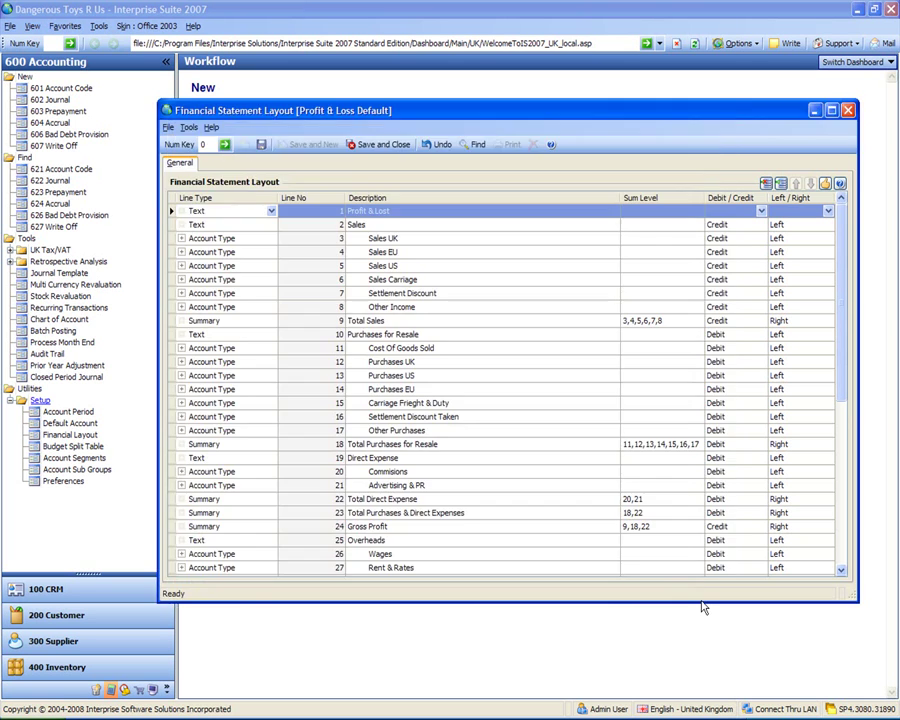
click(181, 265)
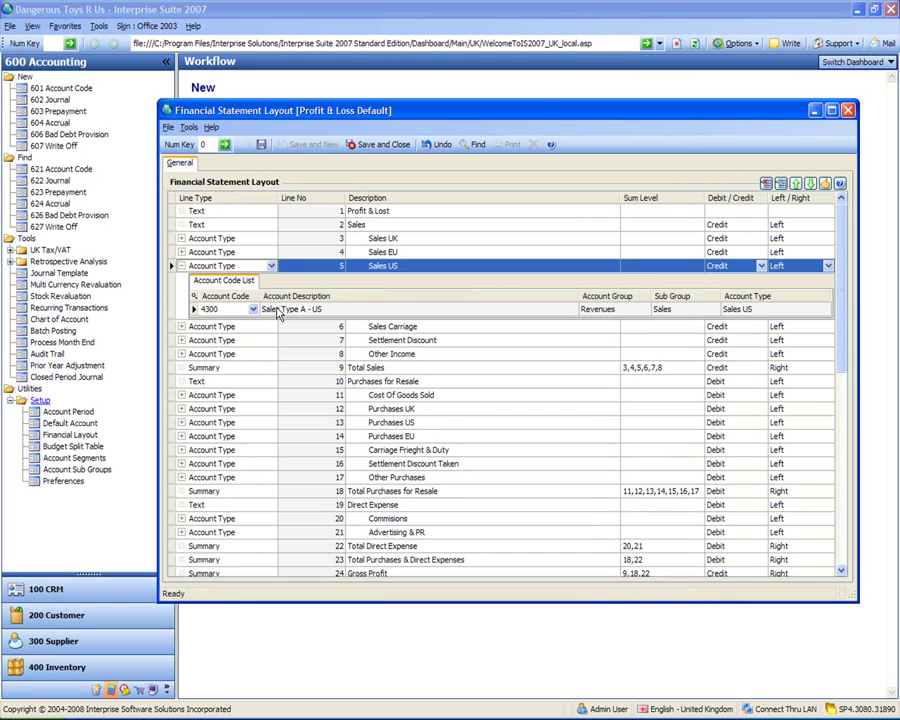
click(262, 310)
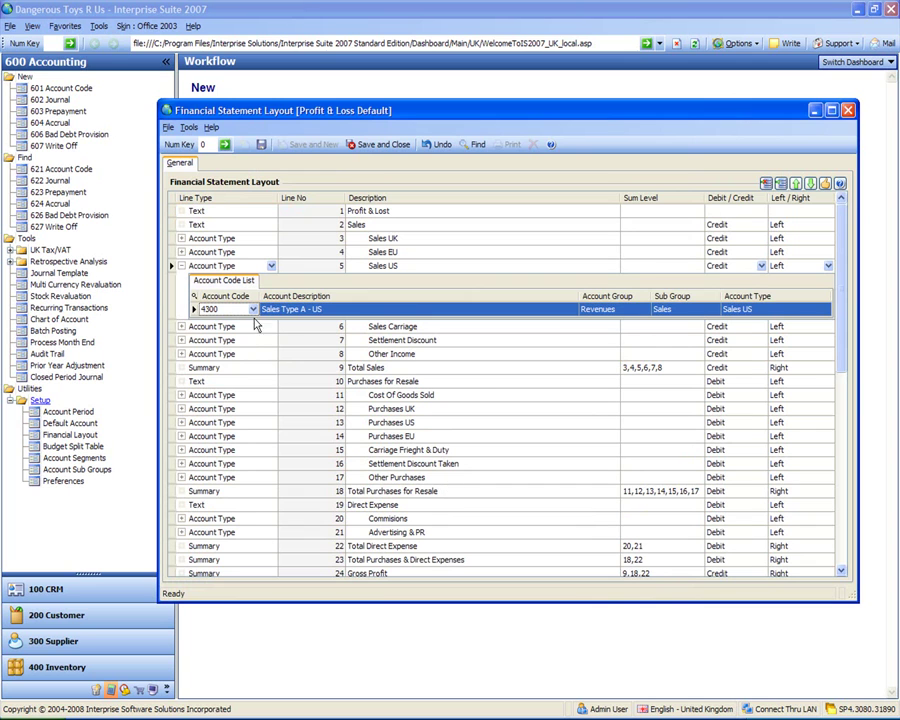
click(255, 312)
click(255, 310)
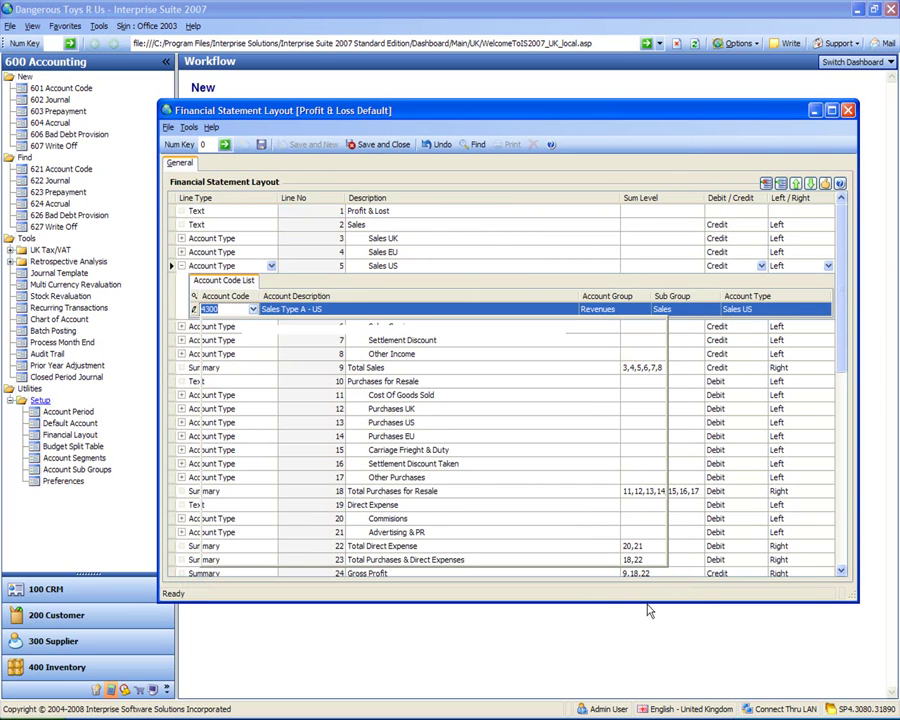
click(647, 655)
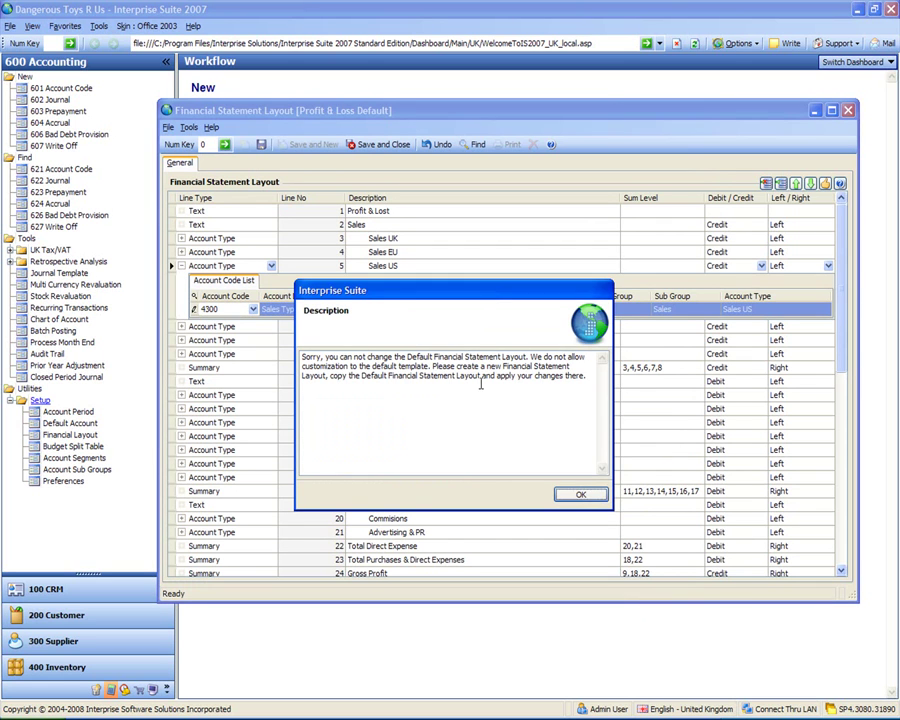
click(579, 494)
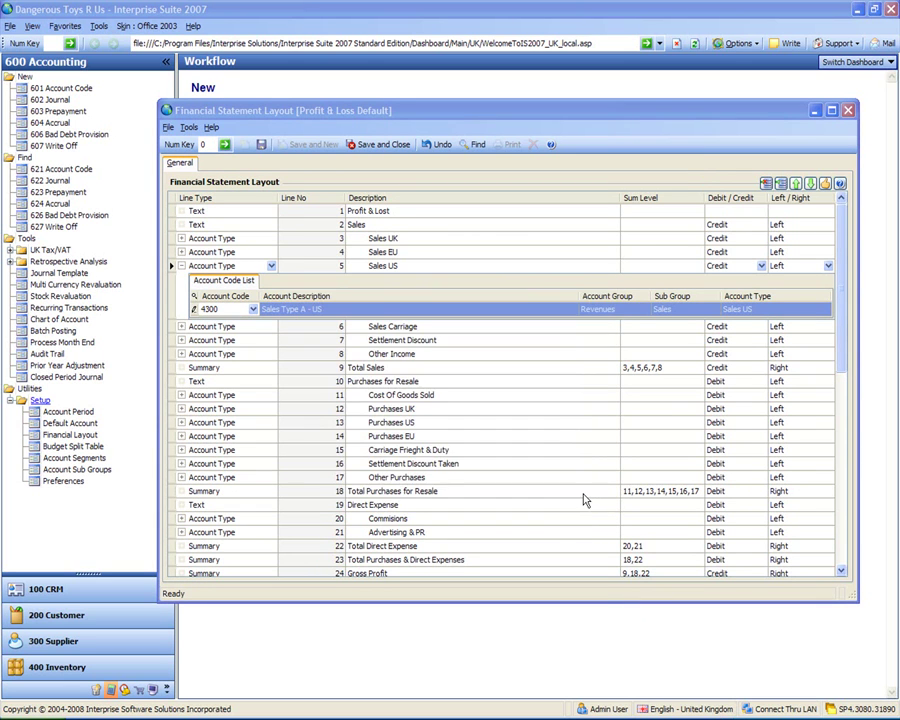
click(847, 110)
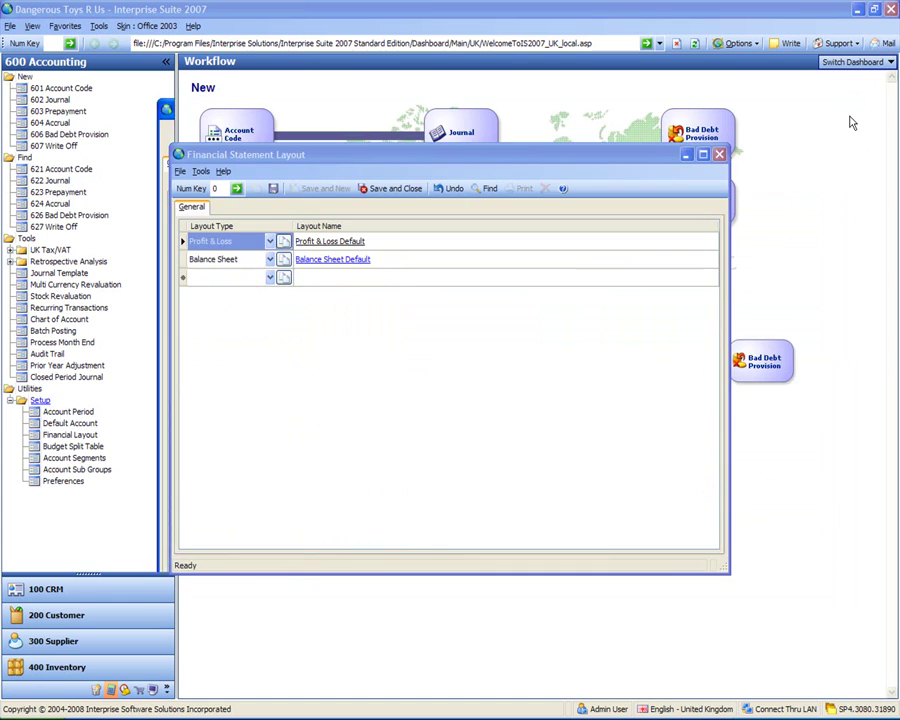
- Add a new Profit & Loss layout row named Dangerous P & L
click(227, 280)
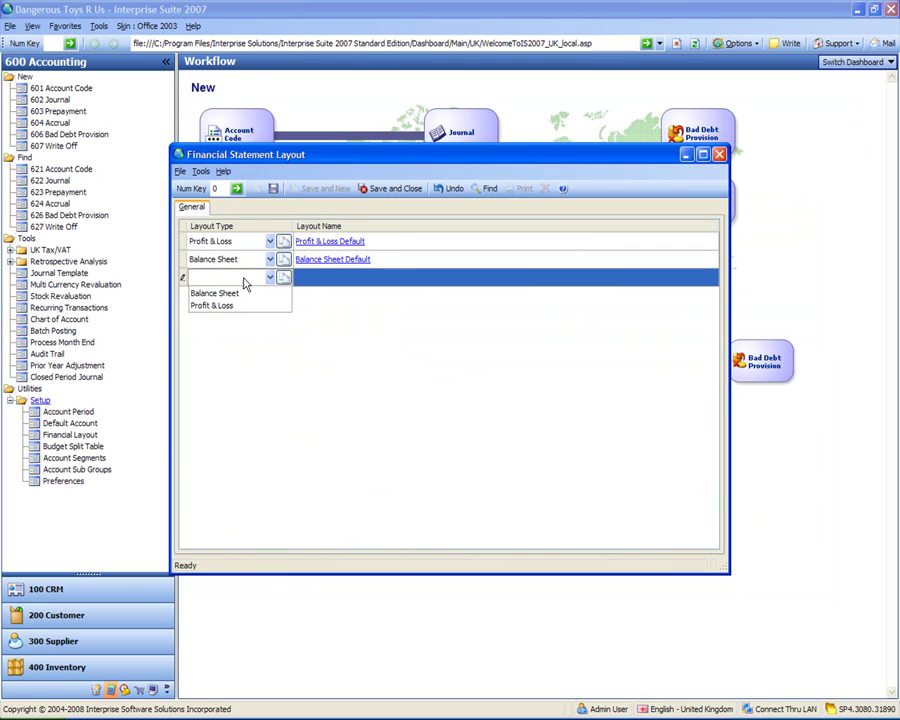
click(747, 637)
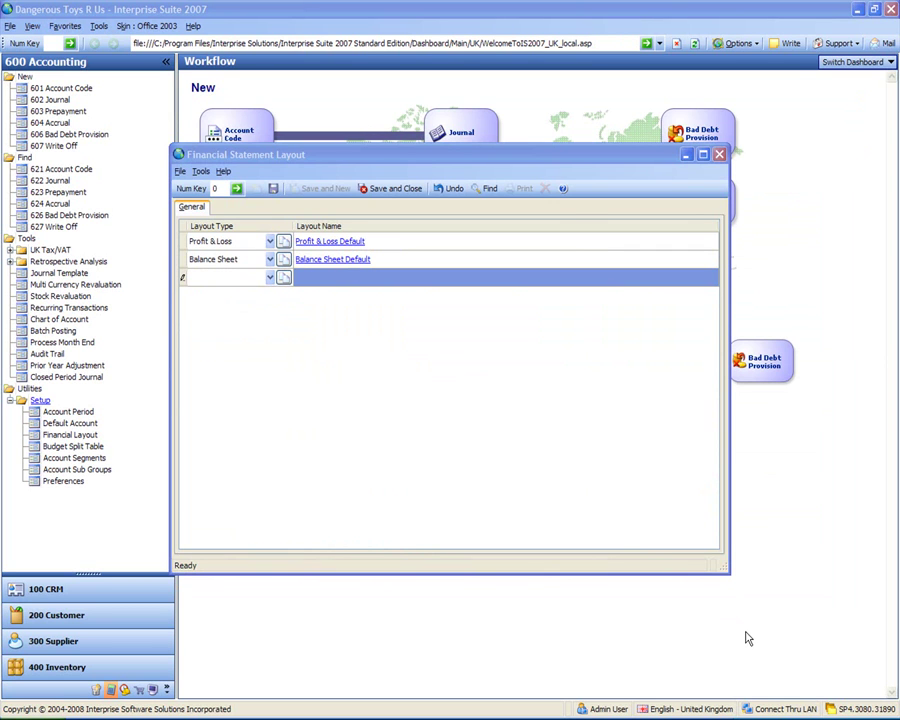
click(270, 278)
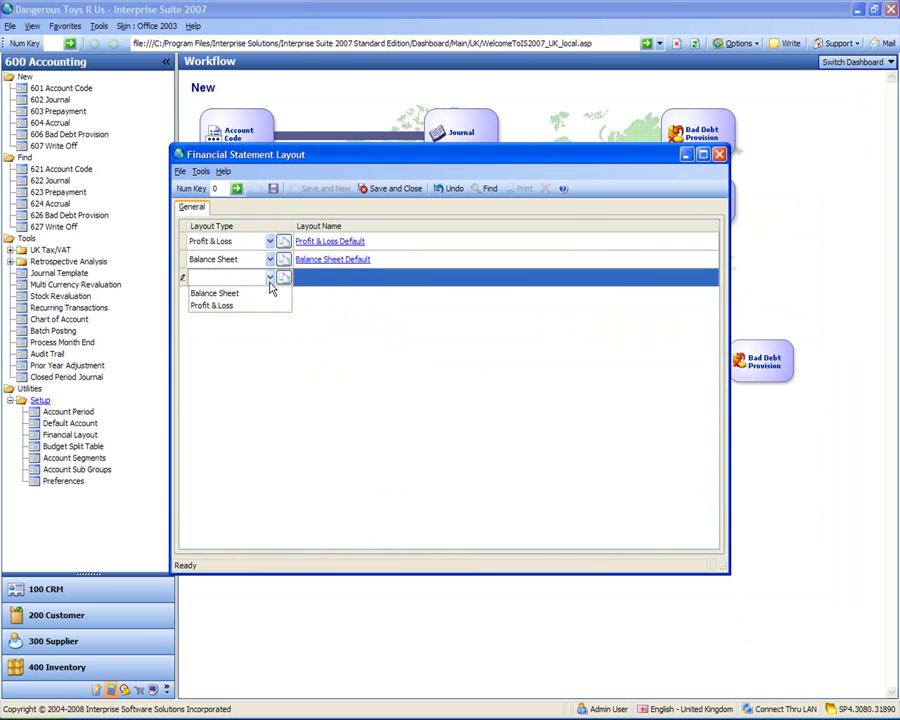
click(226, 306)
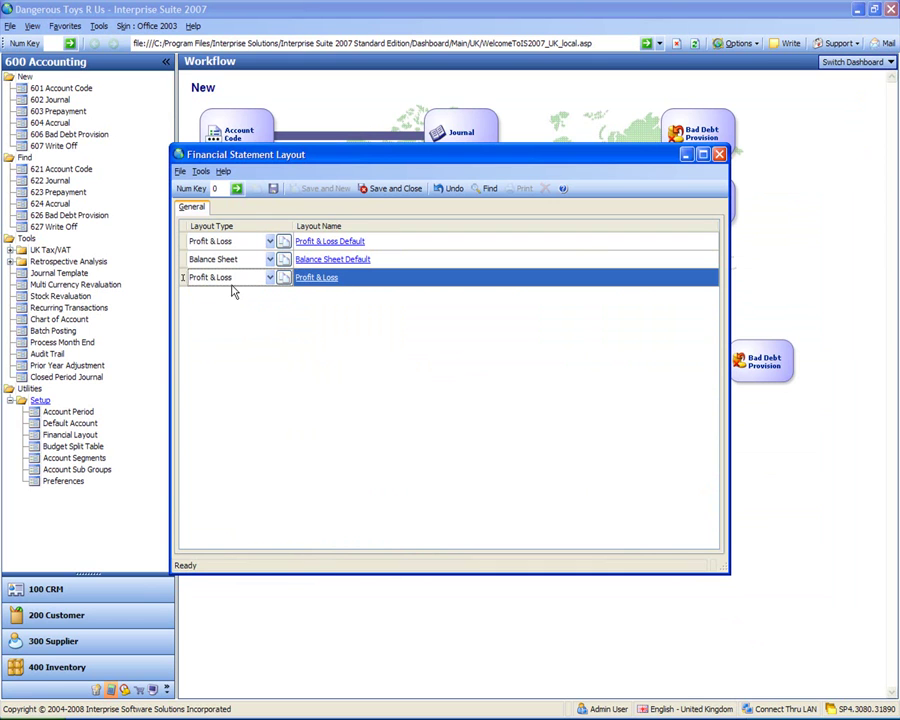
key(Return)
click(346, 280)
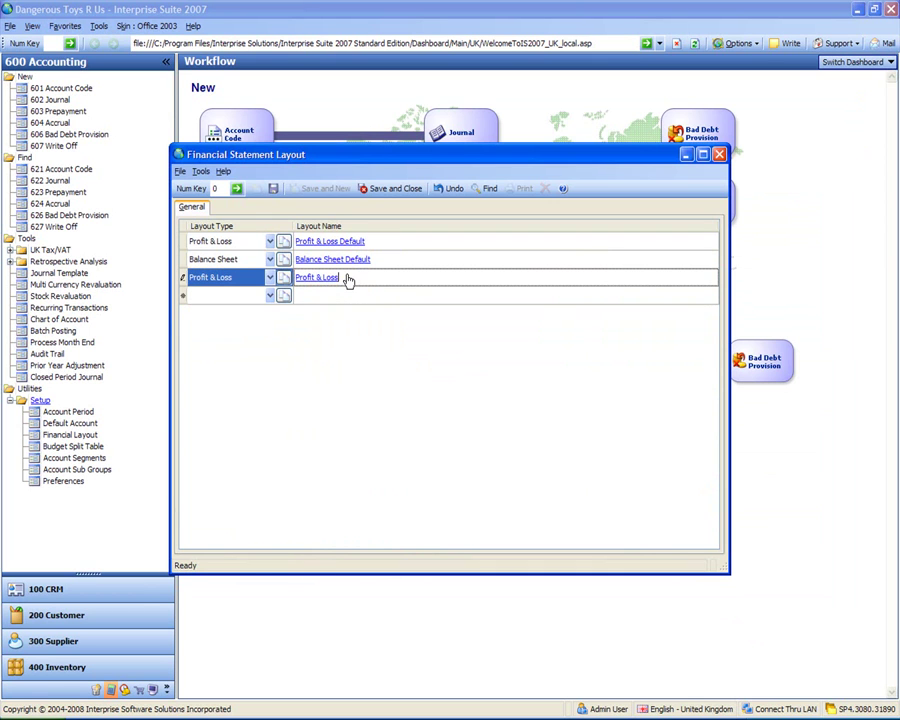
drag(344, 280, 308, 278)
text(P)
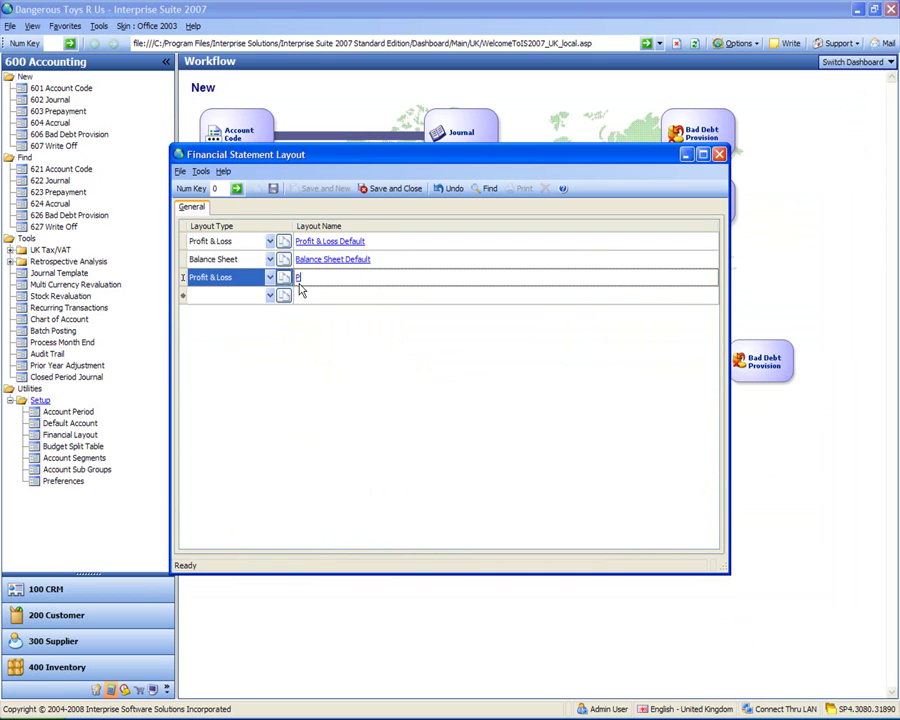
text(Dangerous P & L)
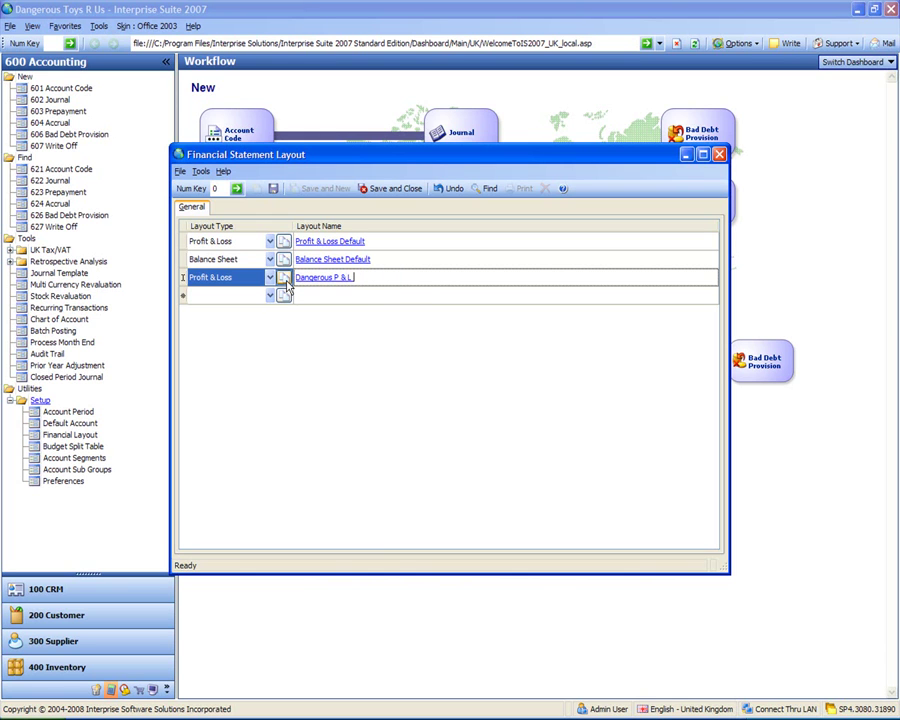
- Save the new layout and copy Profit & Loss Default into Dangerous P & L
click(286, 283)
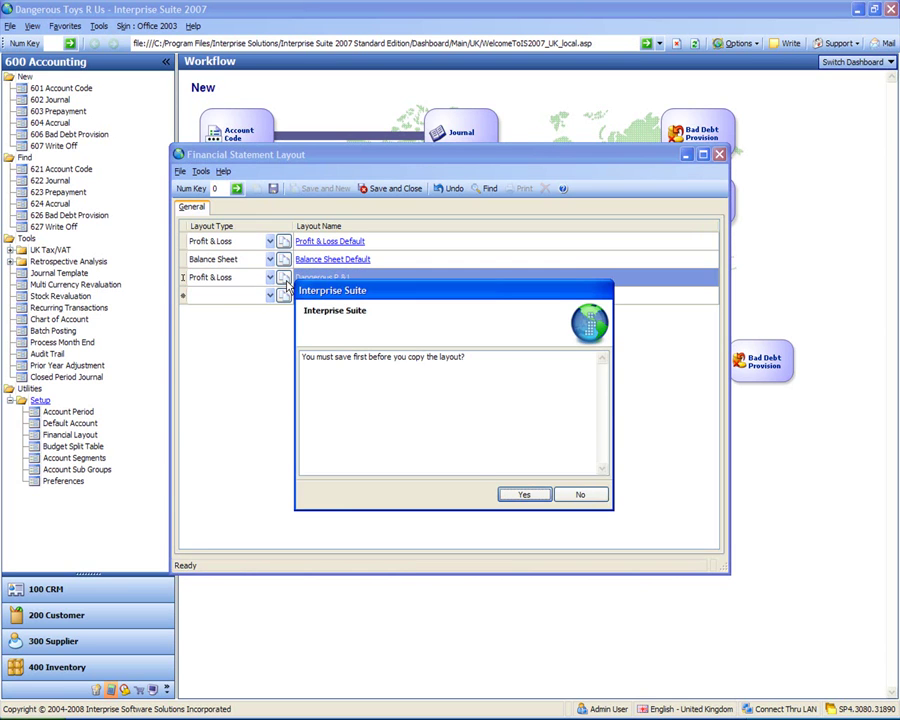
click(524, 495)
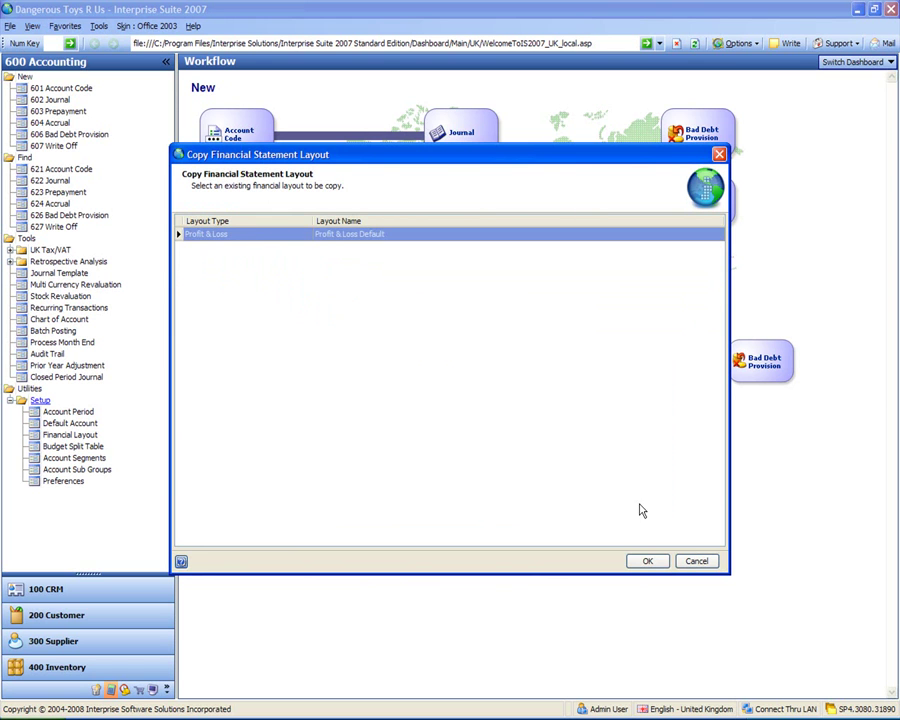
click(647, 562)
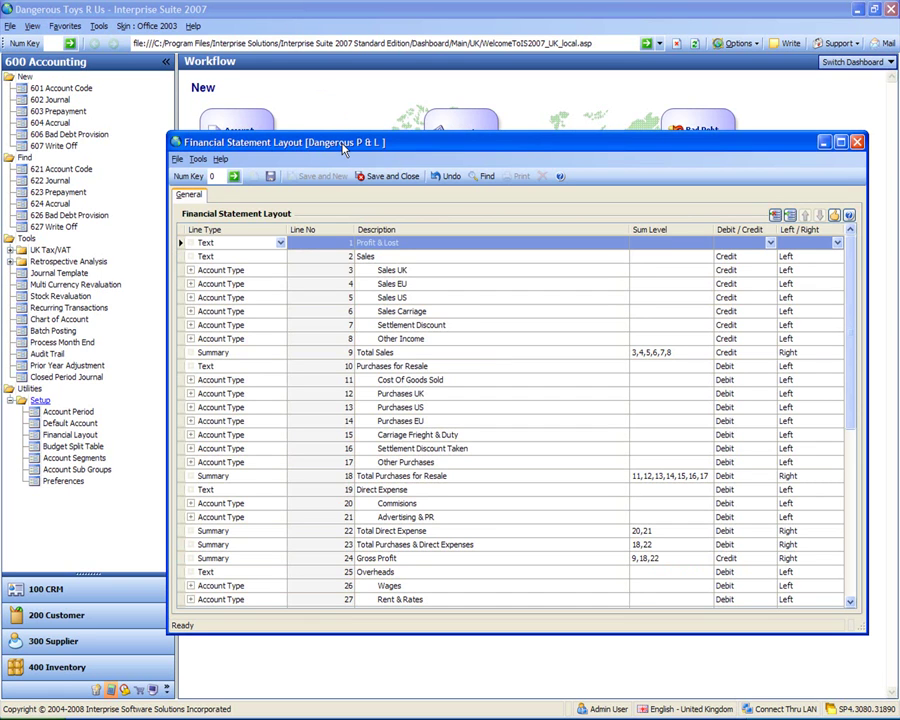
- Run the Duplicate Accounts check on Dangerous P & L and view the unreported accounts
click(834, 218)
click(289, 180)
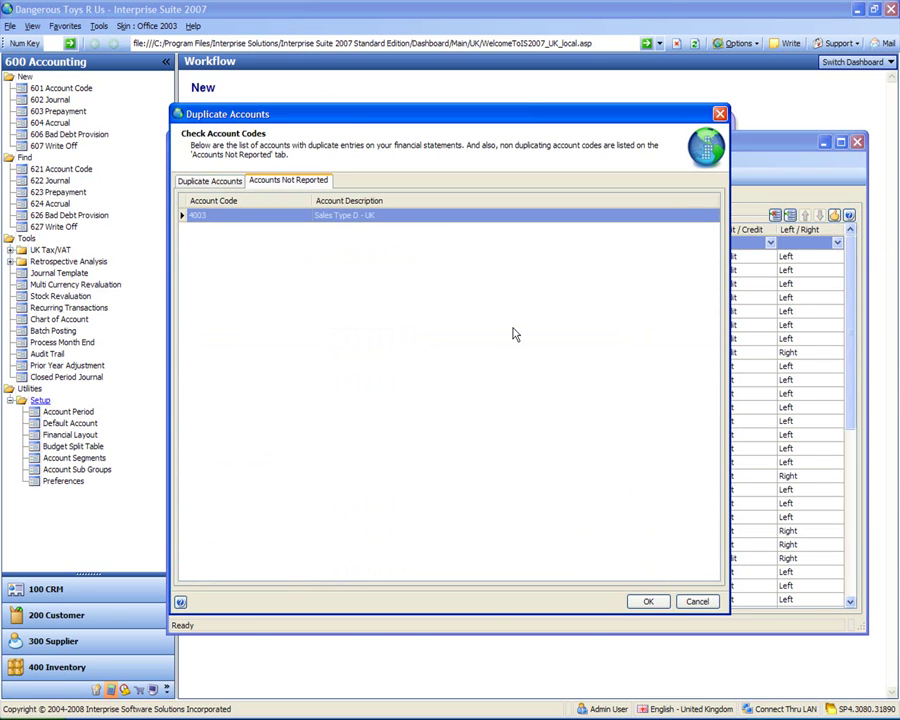
click(697, 602)
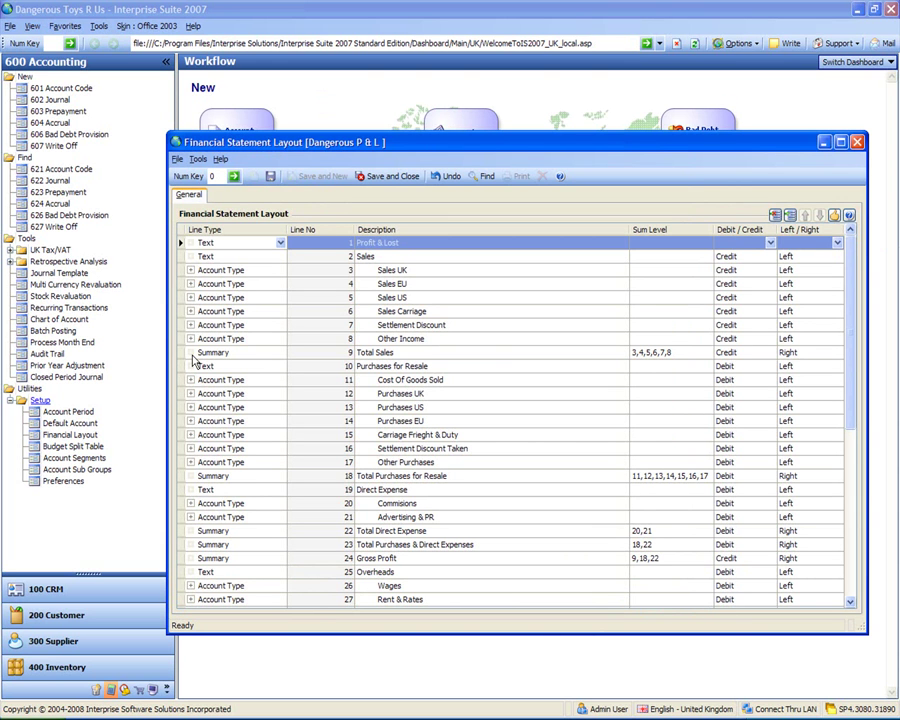
- Add account 4003 Sales Type D - UK to the Sales UK line
click(190, 270)
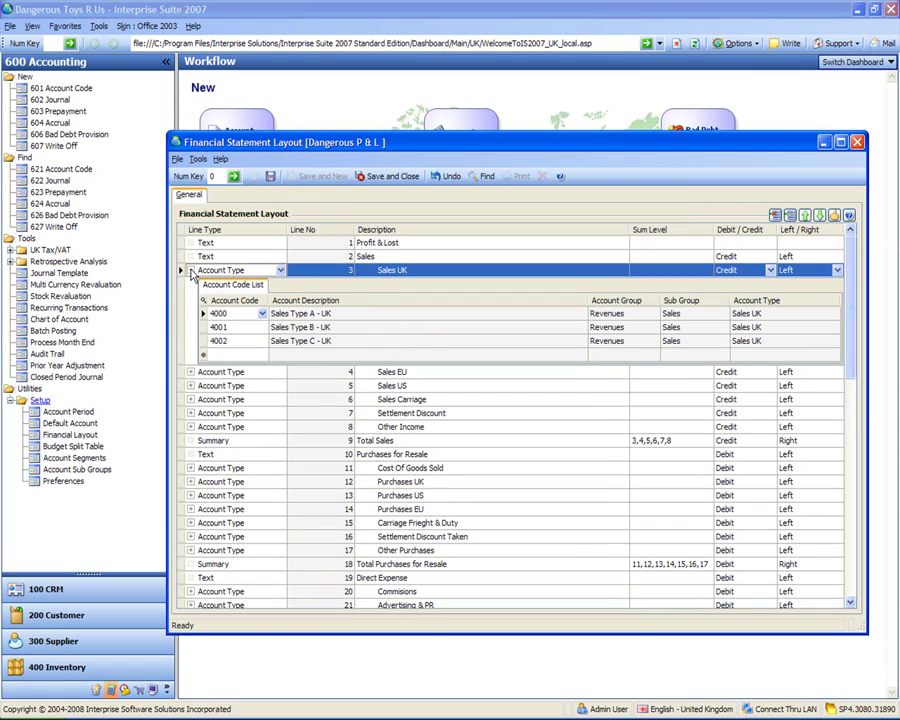
click(257, 357)
click(260, 356)
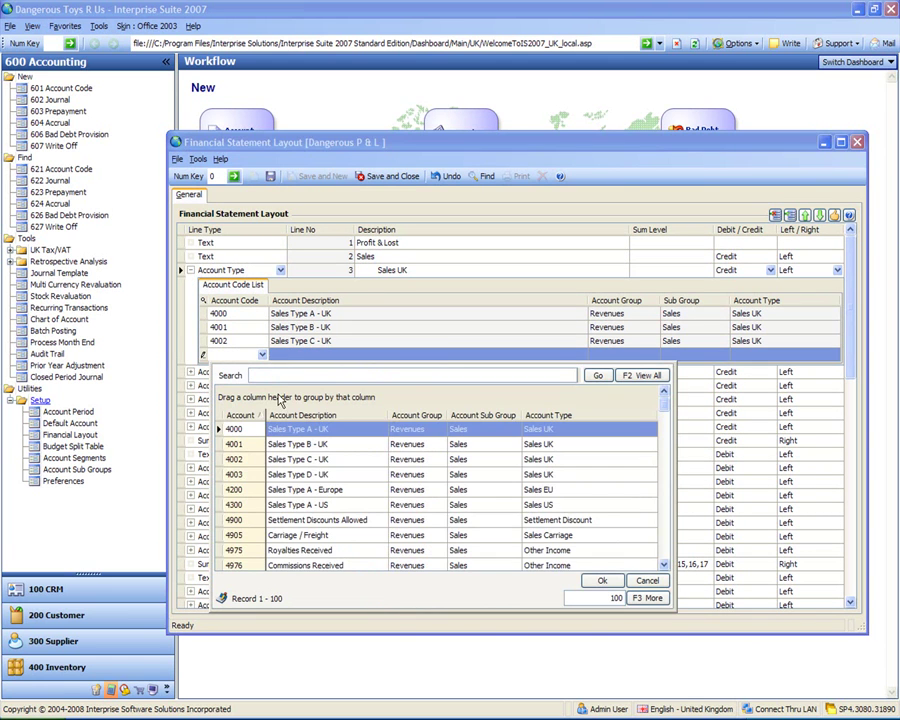
click(231, 476)
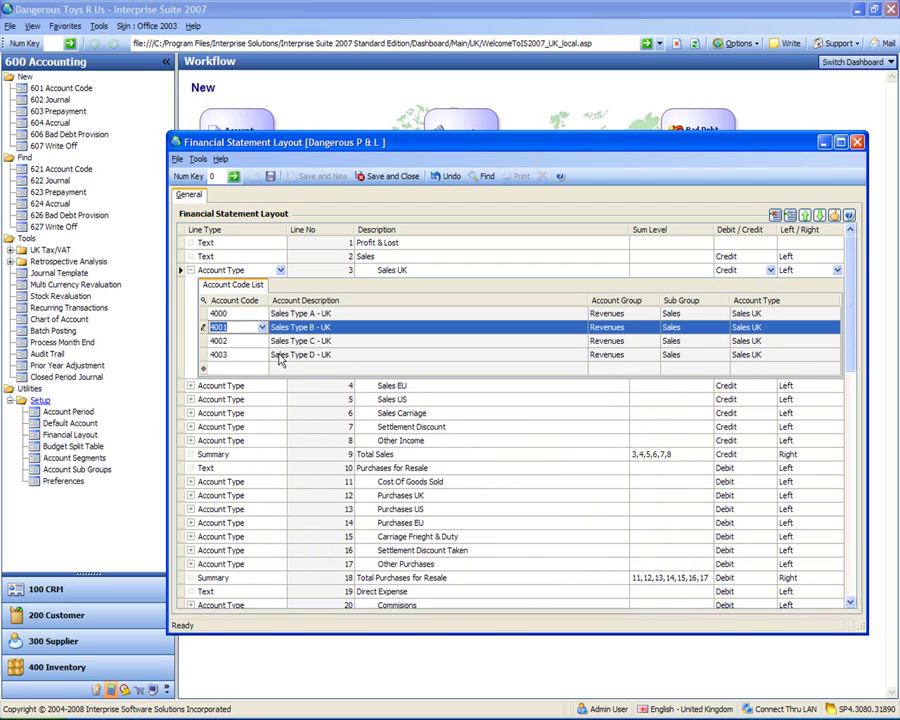
click(249, 370)
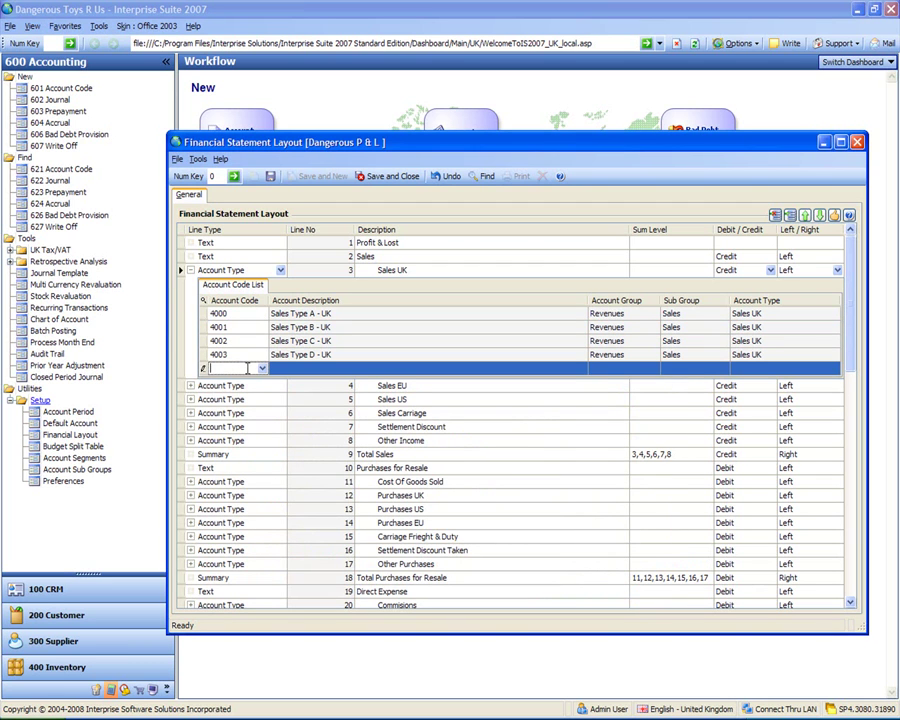
click(182, 270)
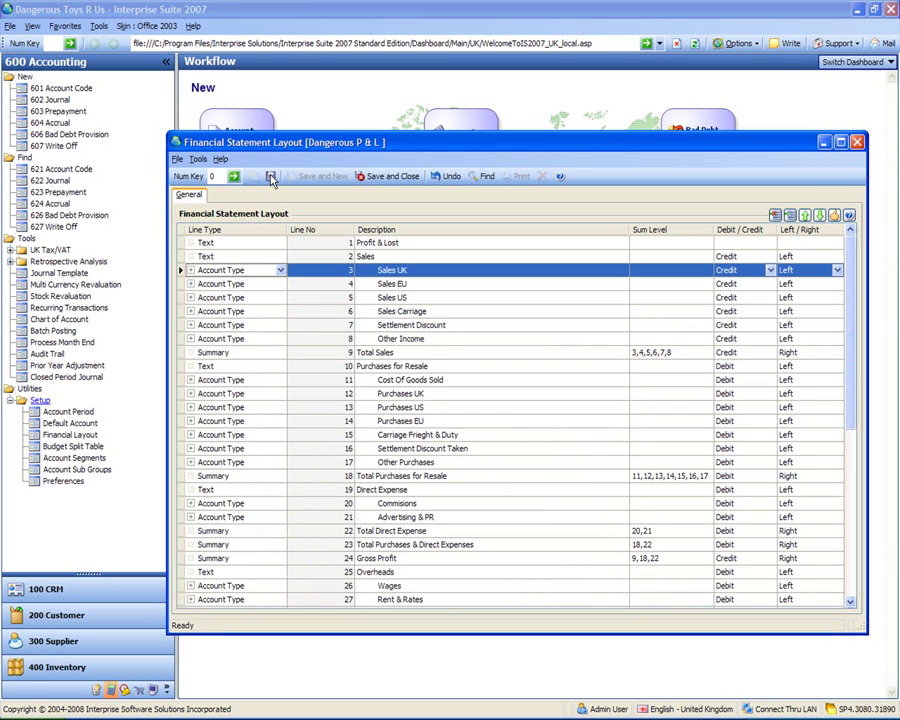
- Rerun the check to confirm no accounts remain unreported
click(834, 215)
click(311, 184)
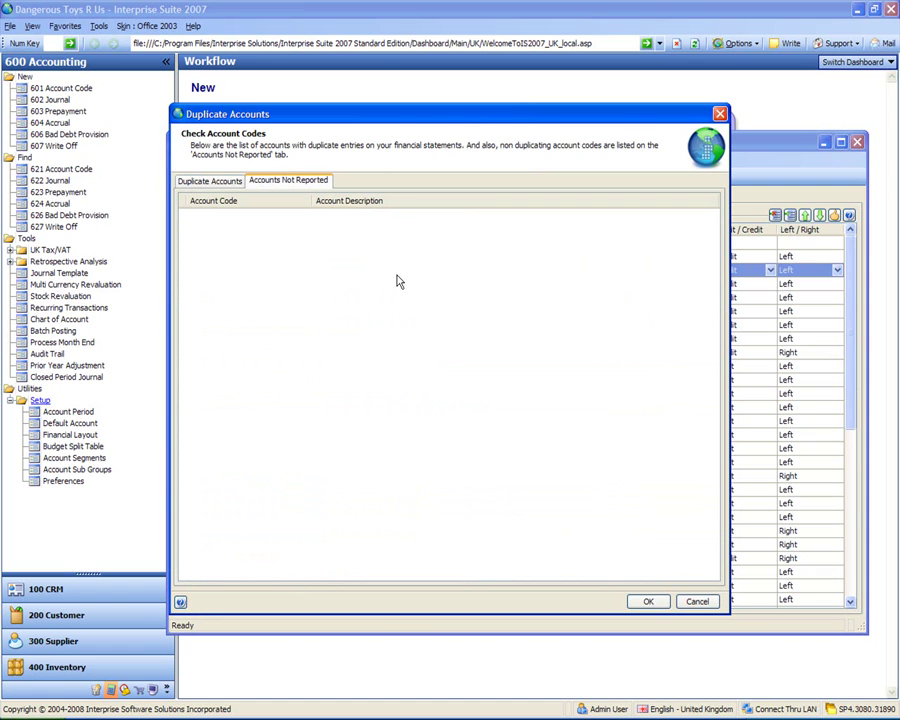
click(648, 602)
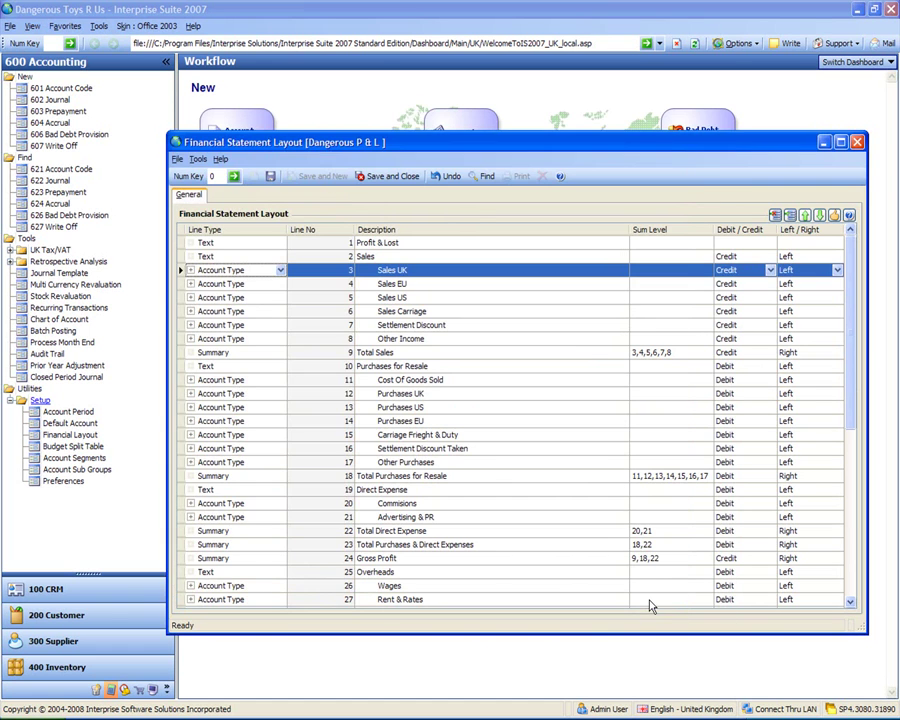
- Save Dangerous P & L, then check Balance Sheet Default's Accounts Not Reported list, finding 1208 Bank Account USD
click(386, 177)
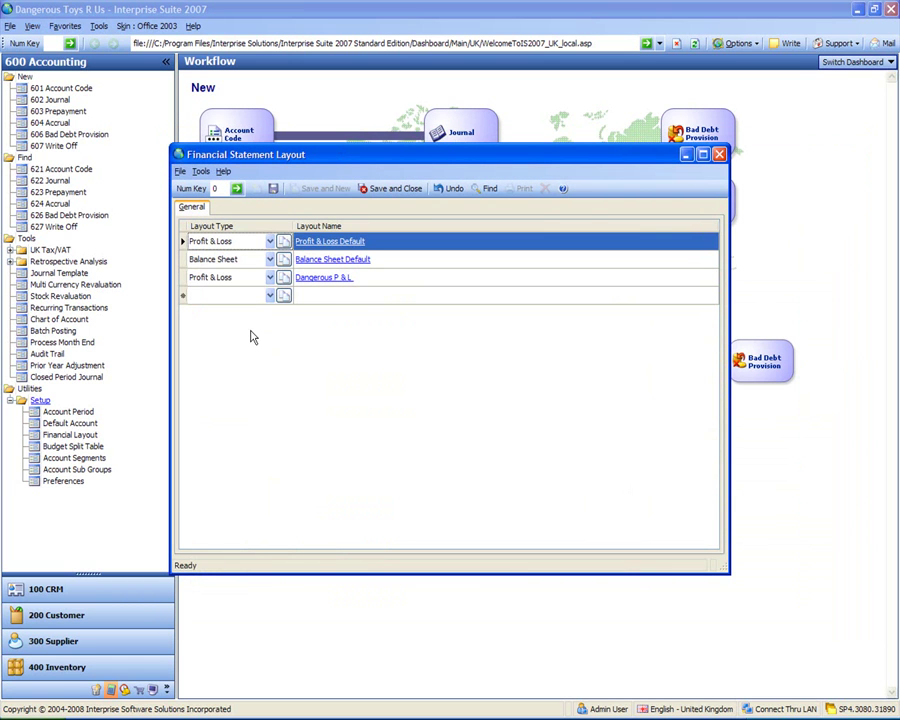
click(292, 261)
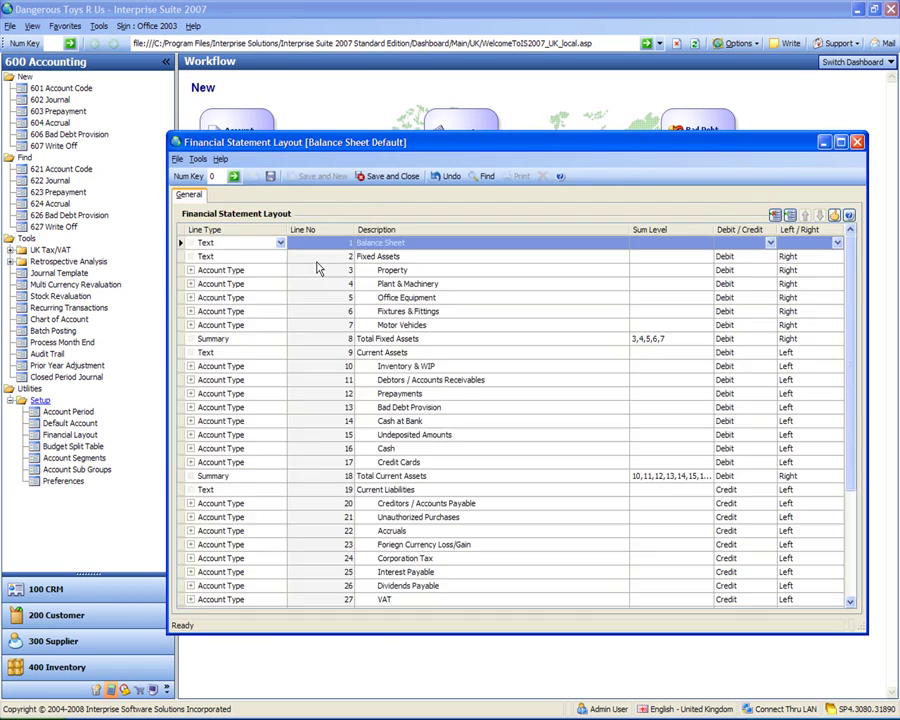
click(836, 215)
click(289, 181)
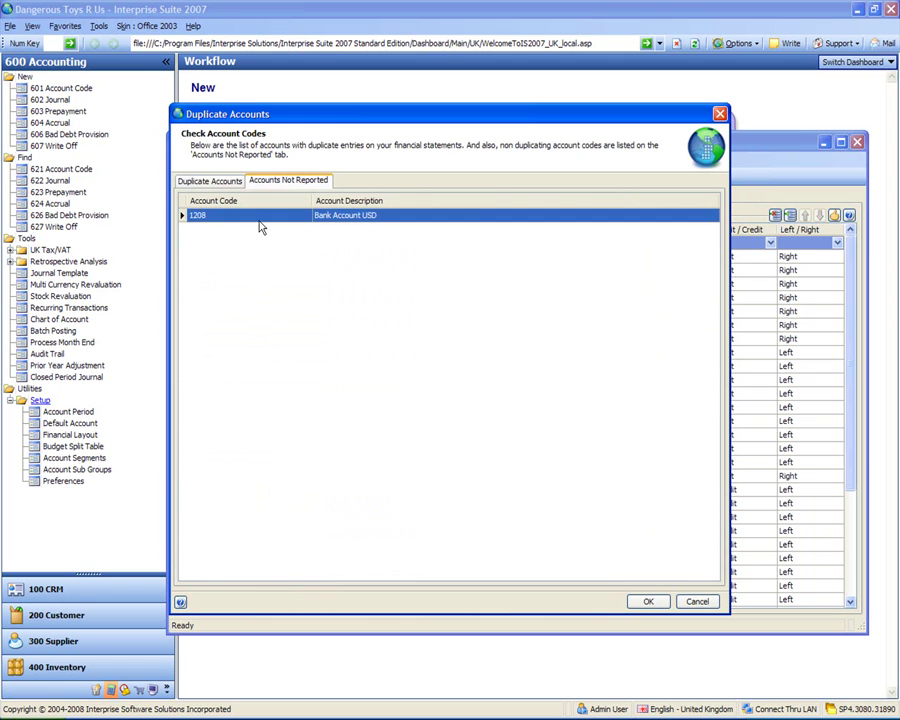
click(697, 602)
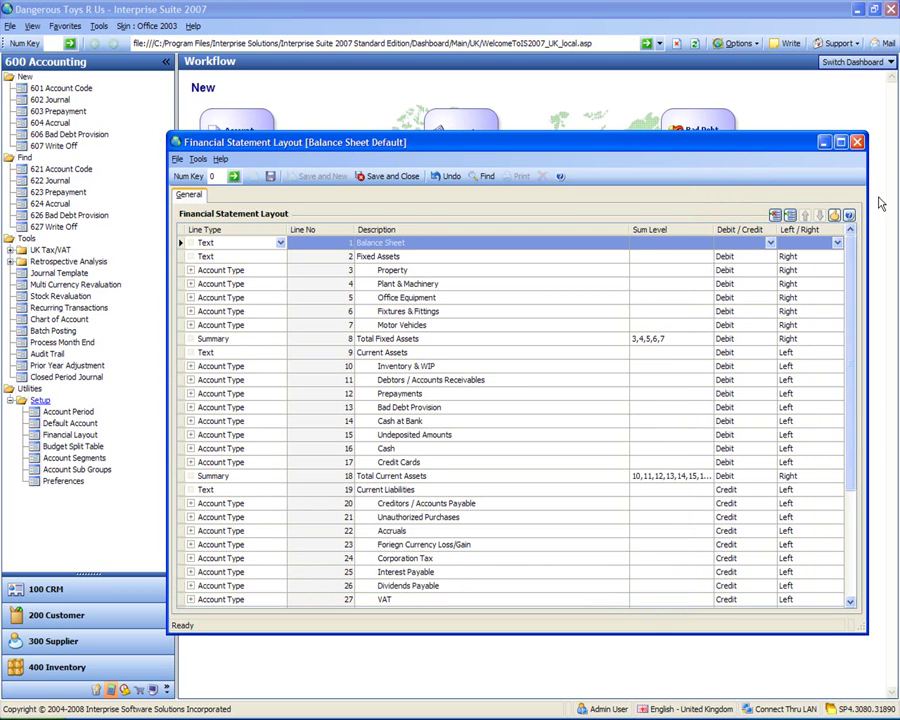
- Add a new Balance Sheet layout named 'Dangerous Balance Sheet'
click(857, 150)
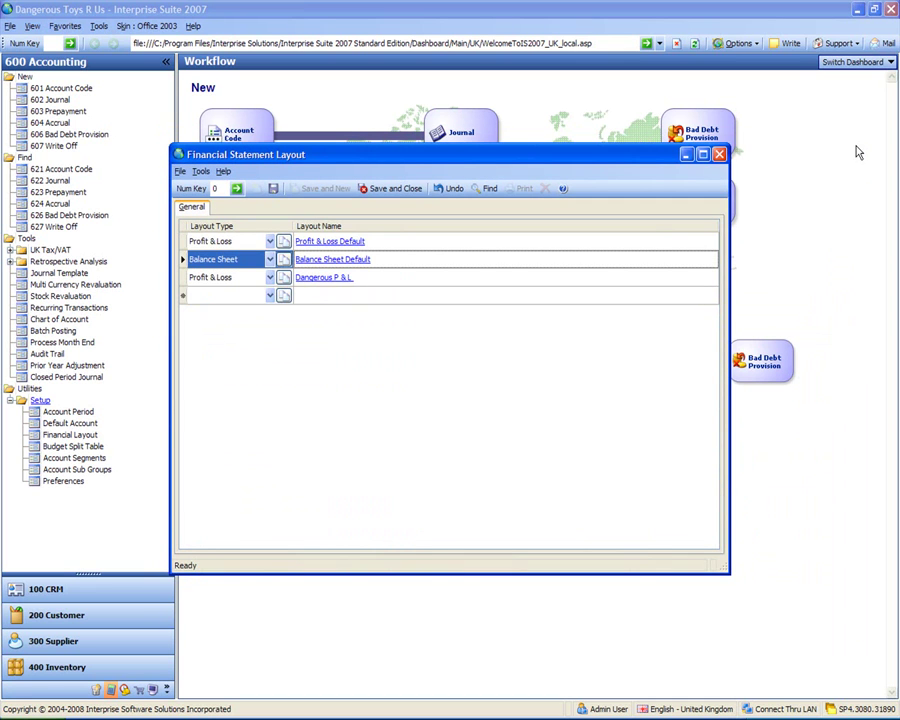
click(241, 298)
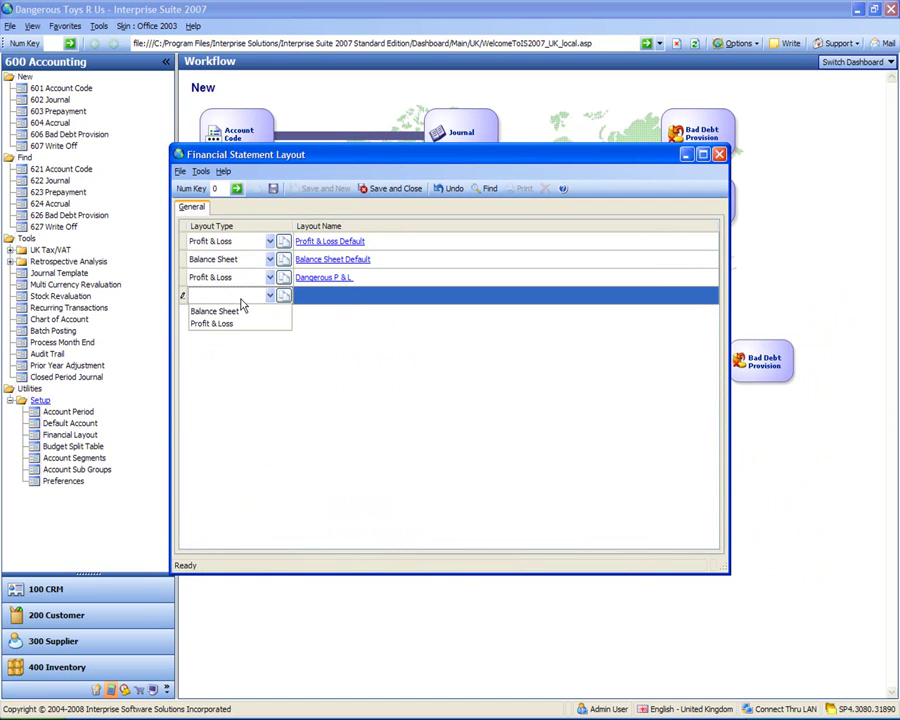
click(237, 314)
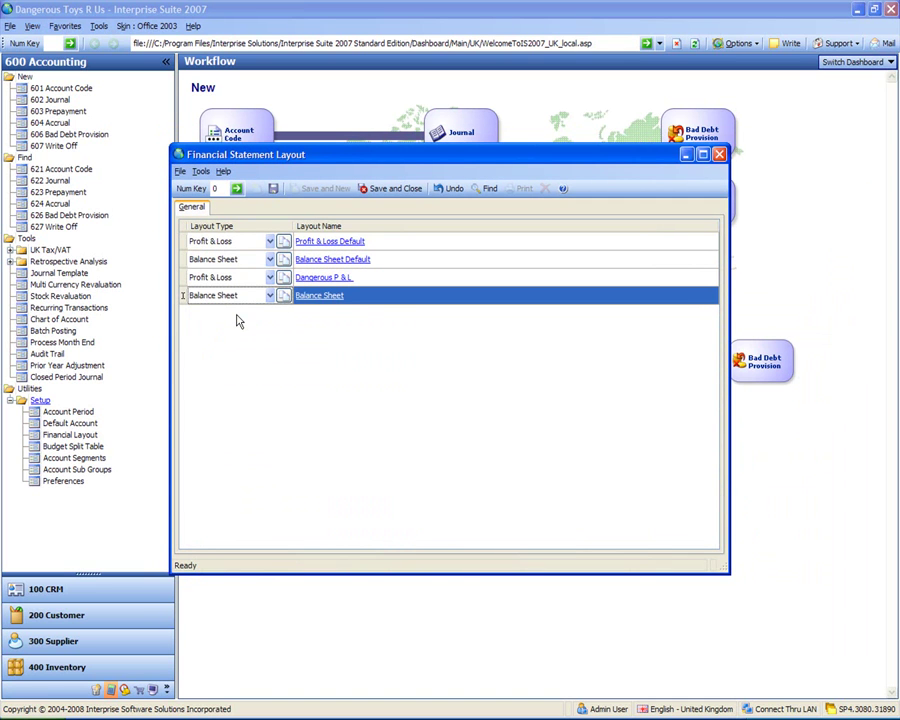
click(362, 300)
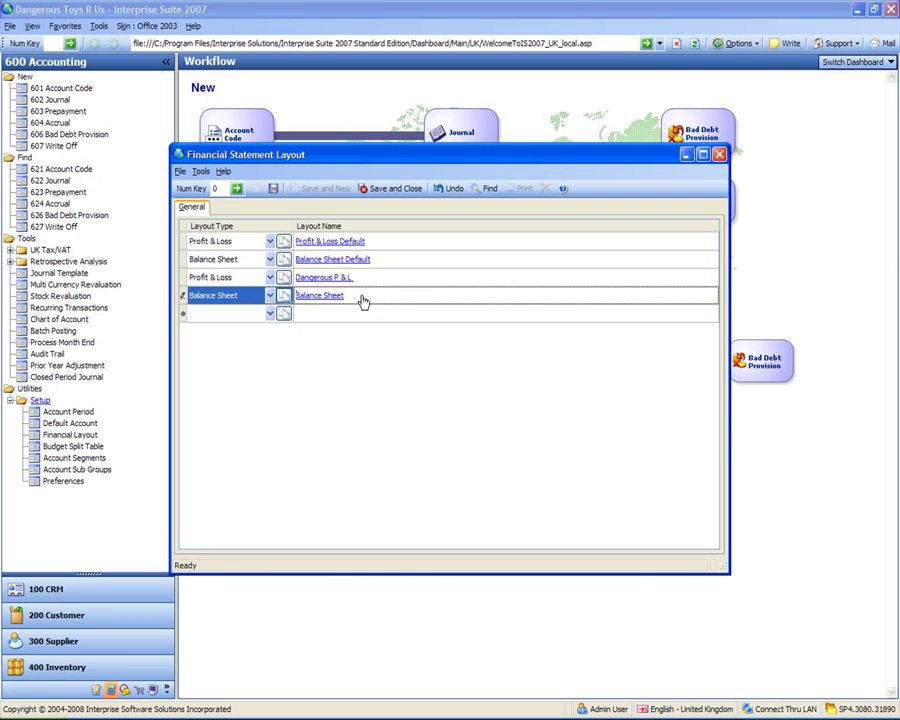
key(Home)
text(Dangerous)
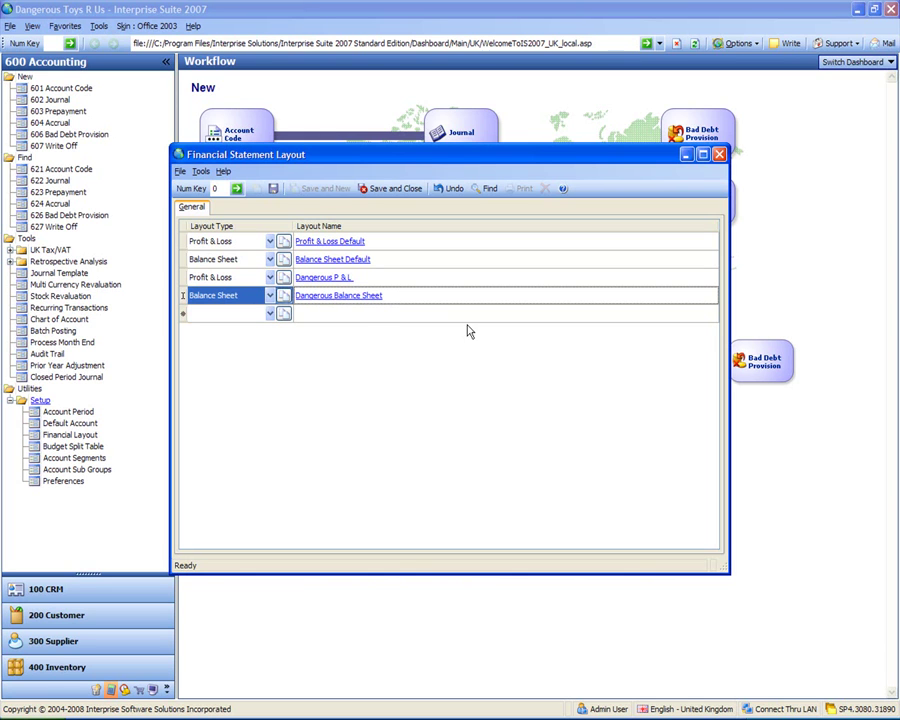
- Save it and copy Balance Sheet Default into the new layout
click(284, 296)
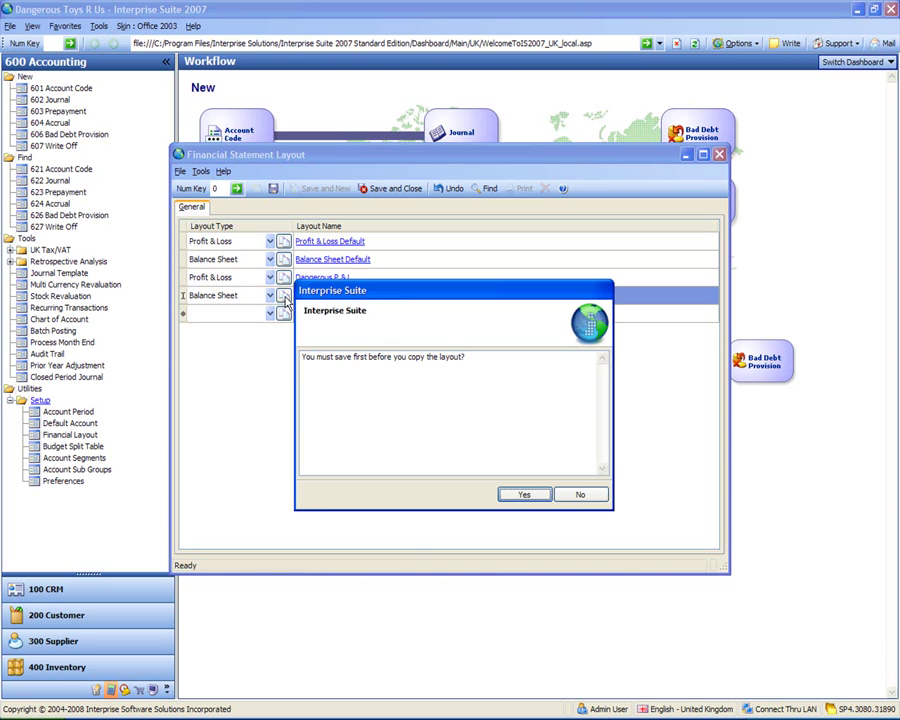
click(531, 499)
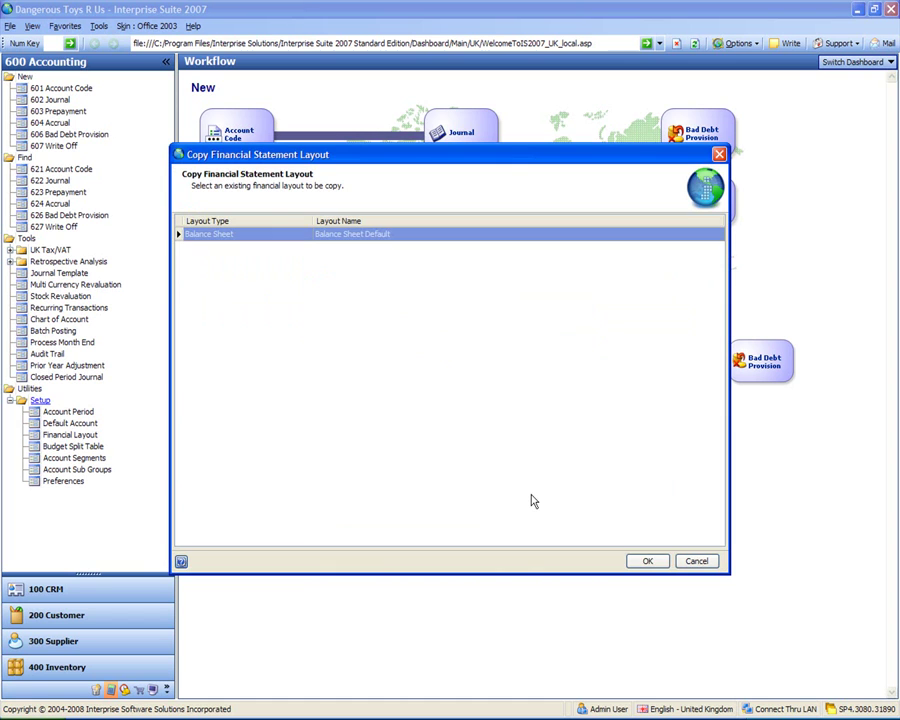
click(648, 563)
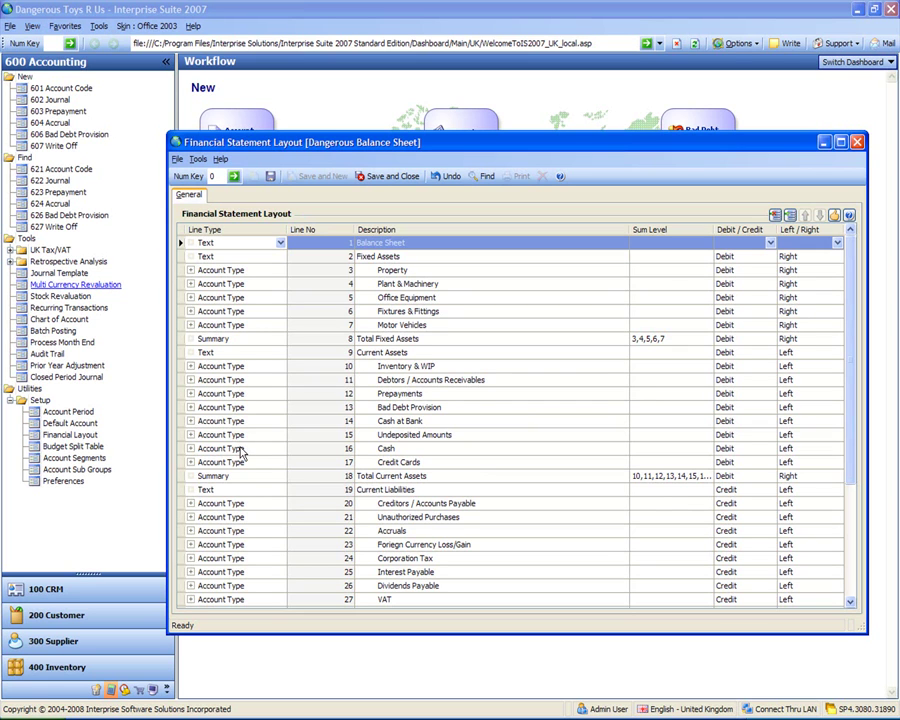
- Add account 1208 Bank Account USD to the Cash at Bank line
click(213, 425)
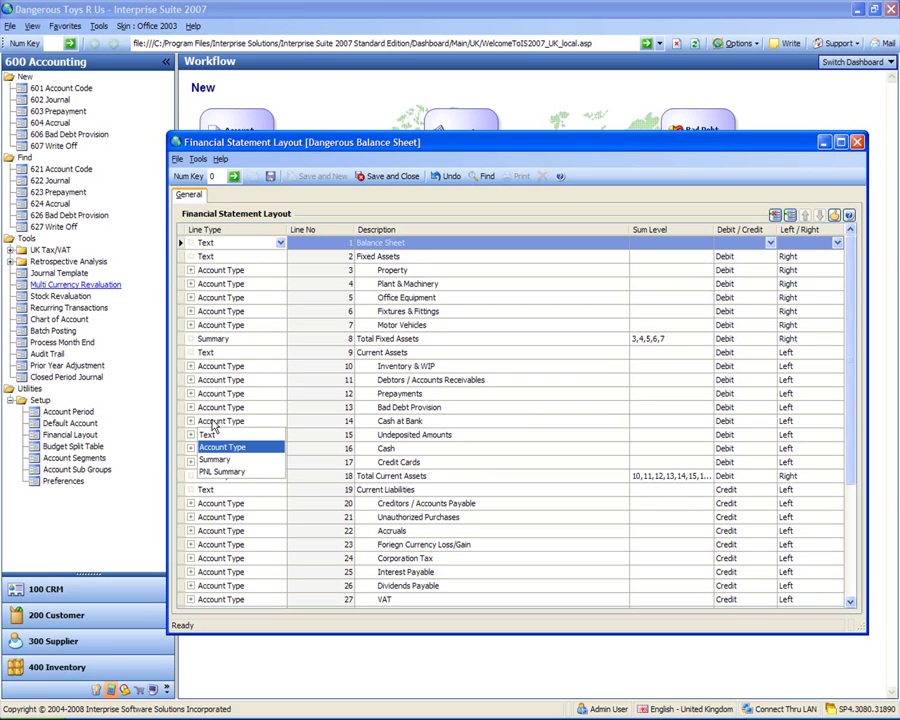
click(191, 421)
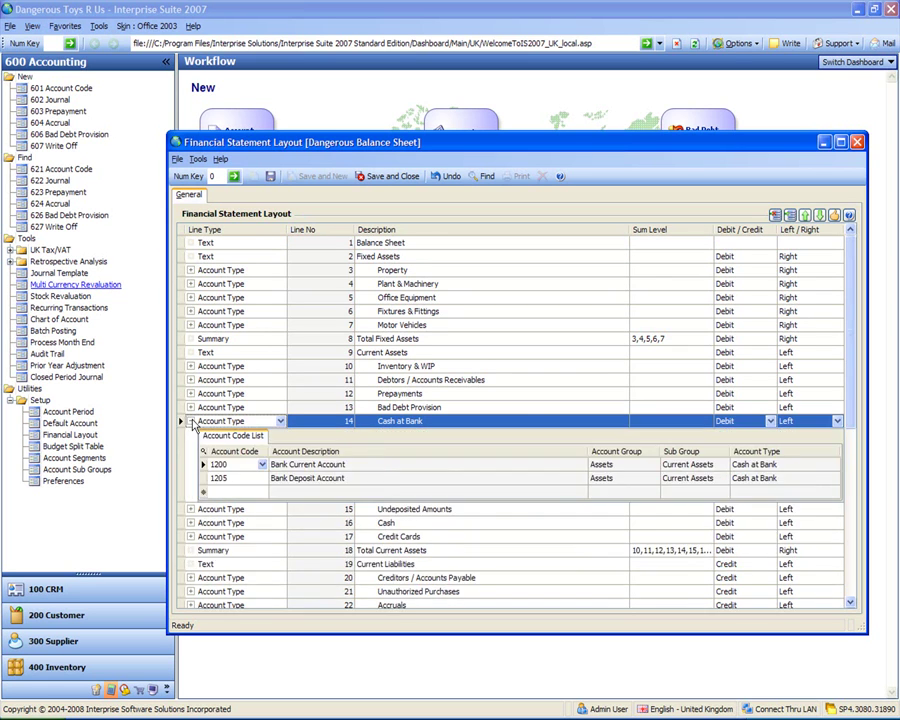
click(262, 491)
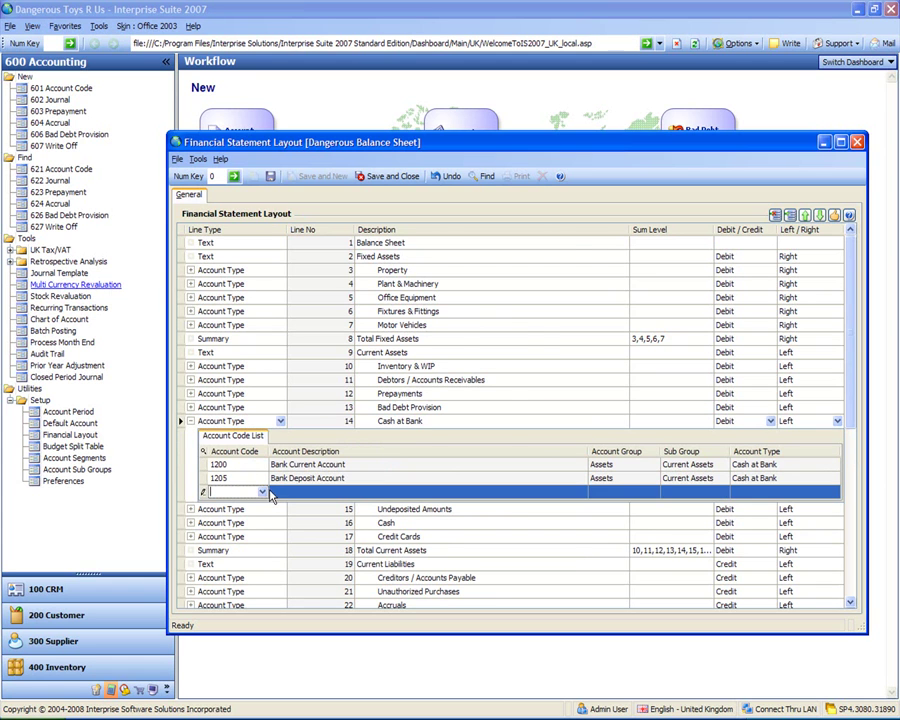
click(264, 491)
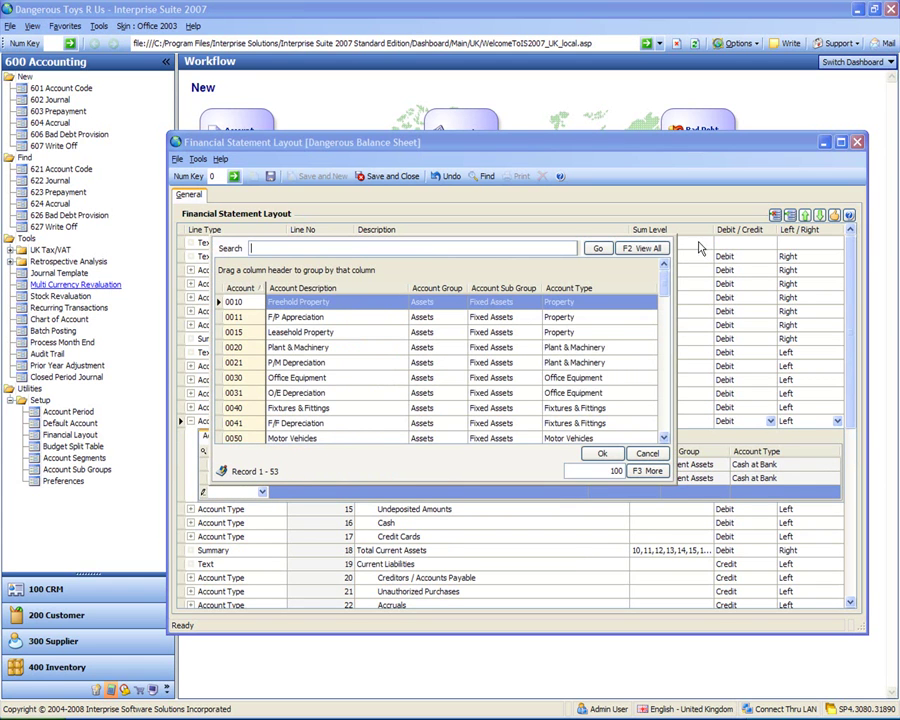
drag(668, 287, 668, 338)
double_click(305, 362)
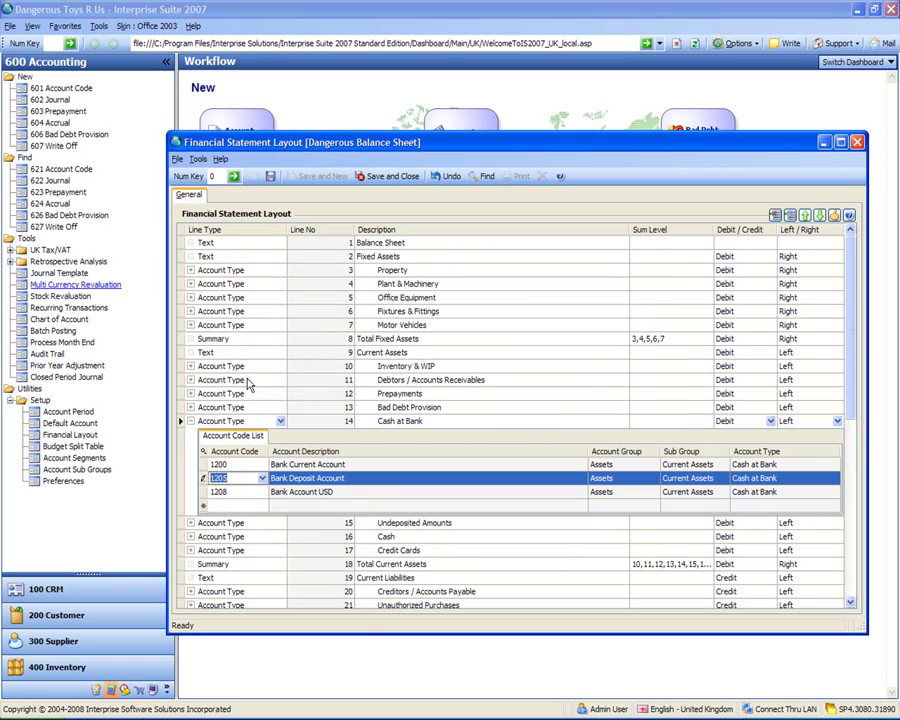
click(240, 505)
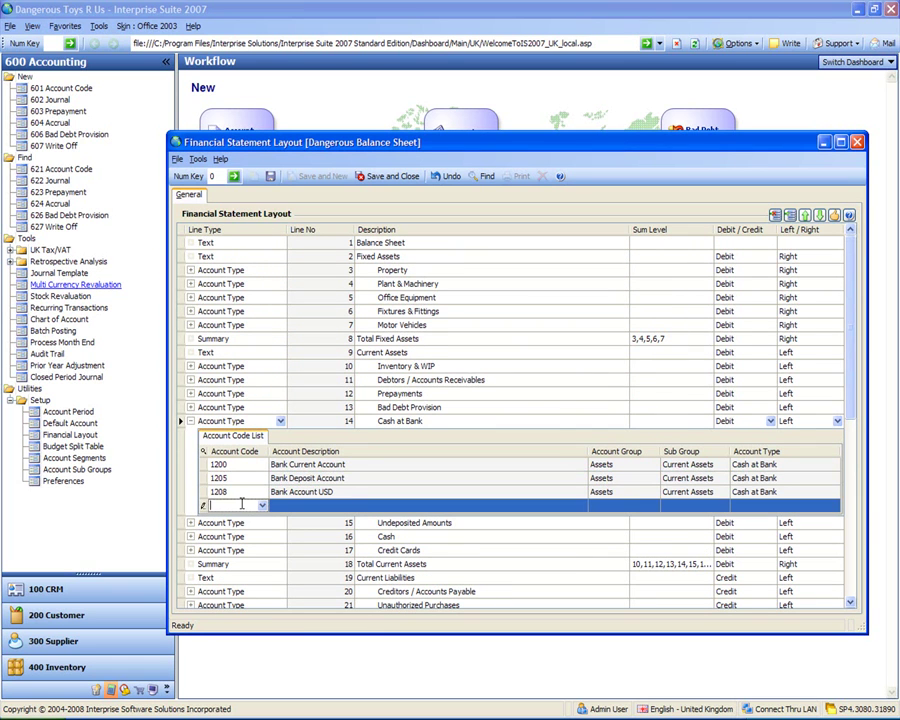
click(190, 421)
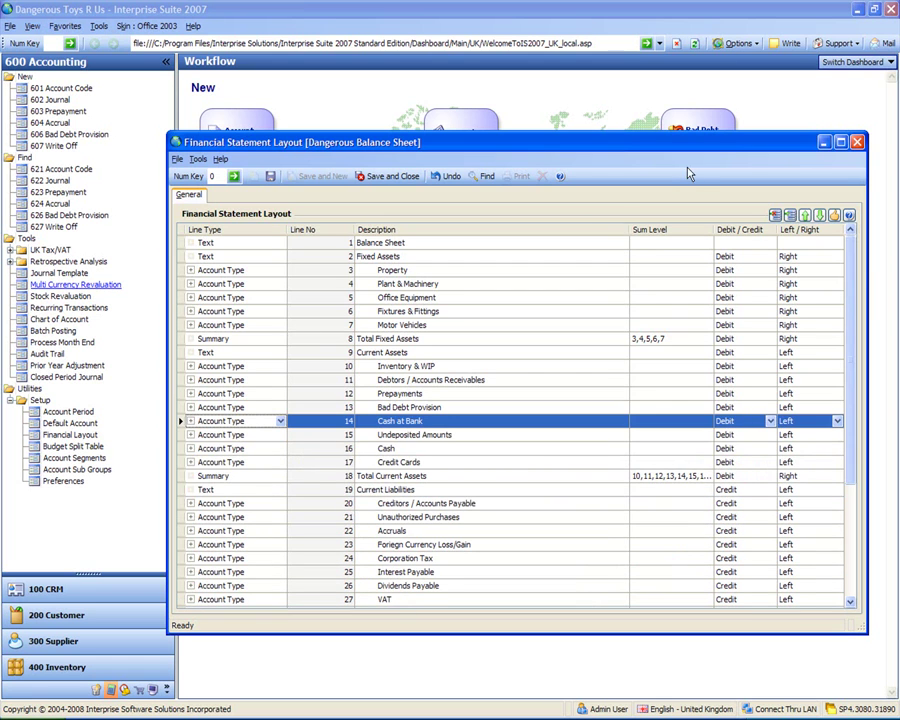
- Confirm no accounts are unreported, then save and close Dangerous Balance Sheet
click(560, 176)
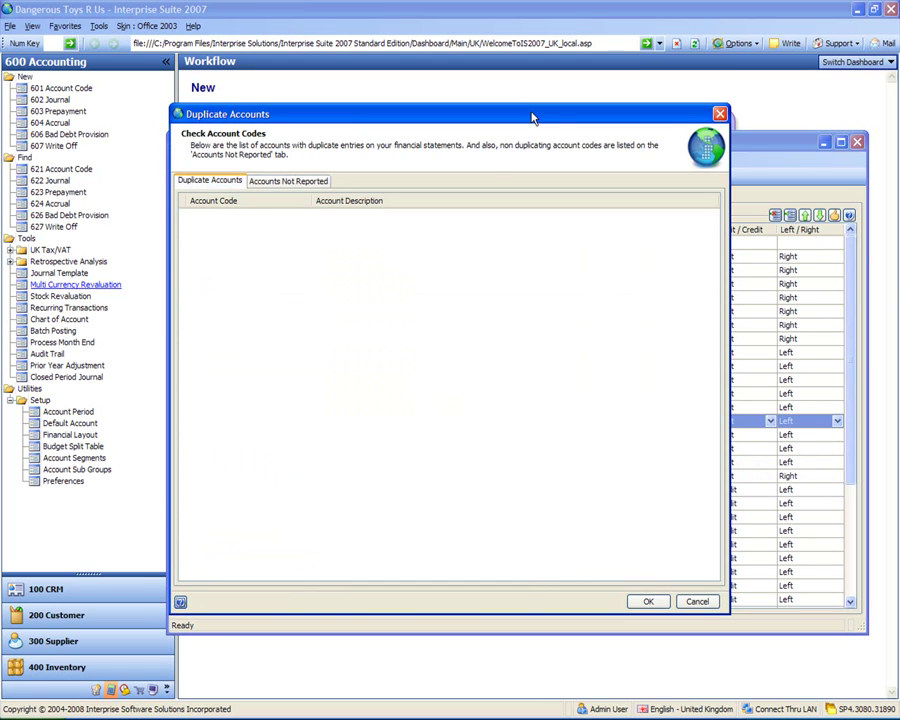
click(283, 180)
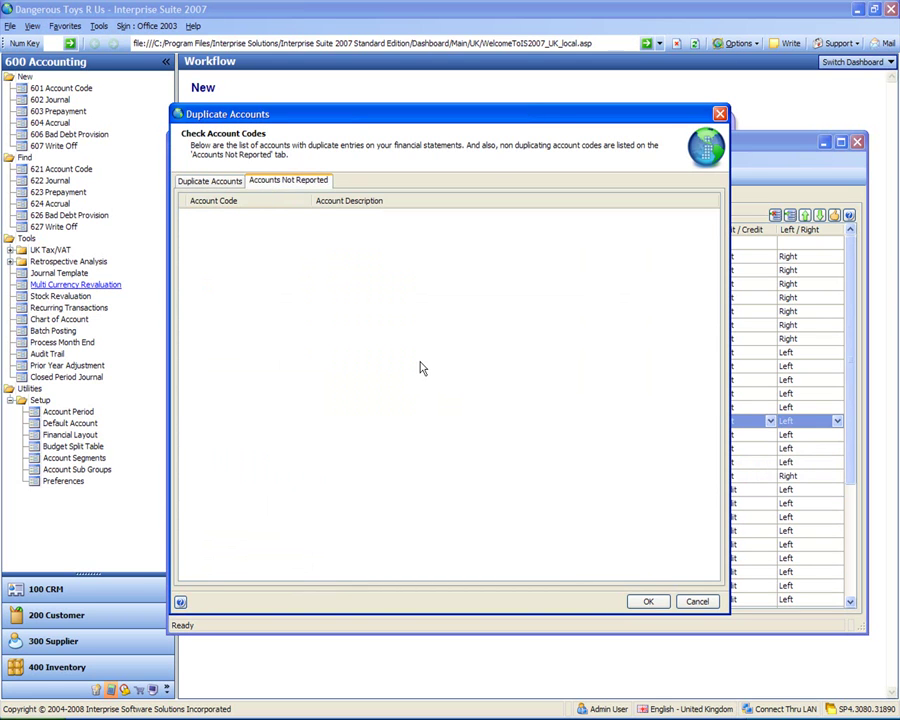
click(648, 602)
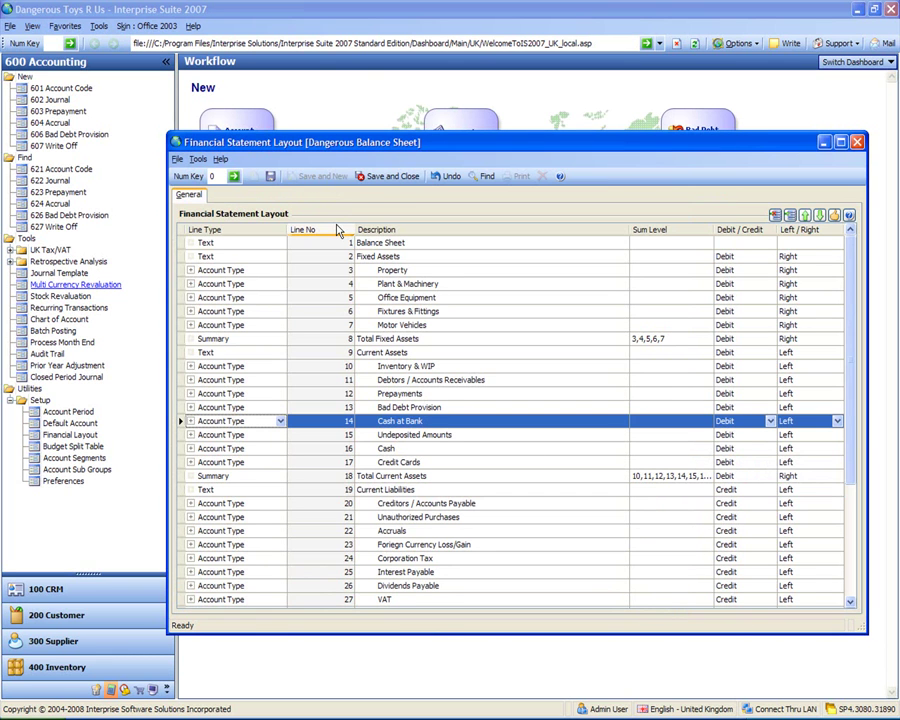
click(394, 177)
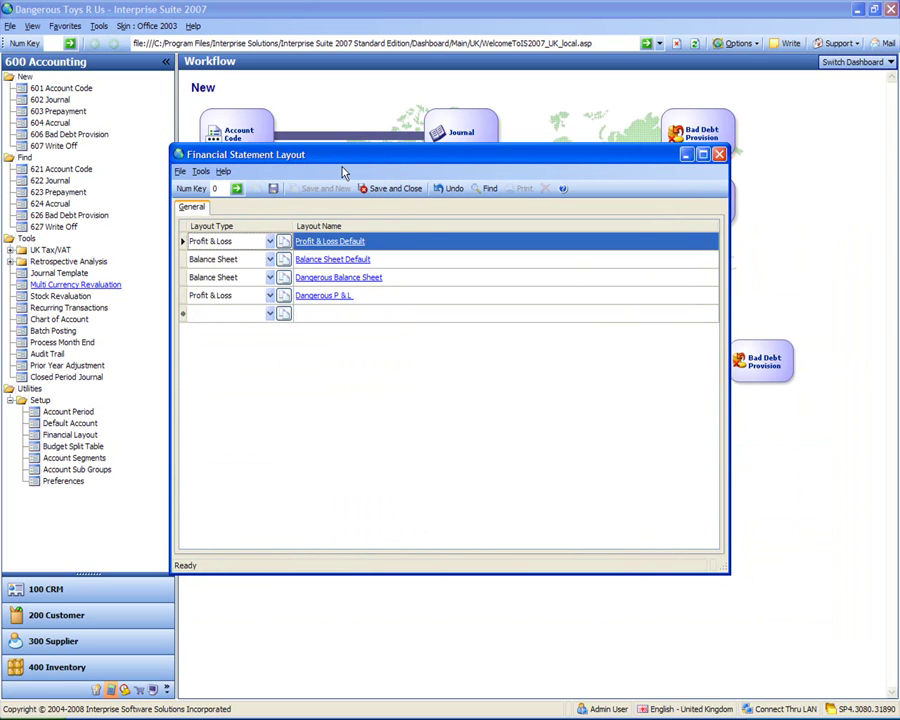
- Close the layouts list and open the Sales account sub group's details
click(393, 188)
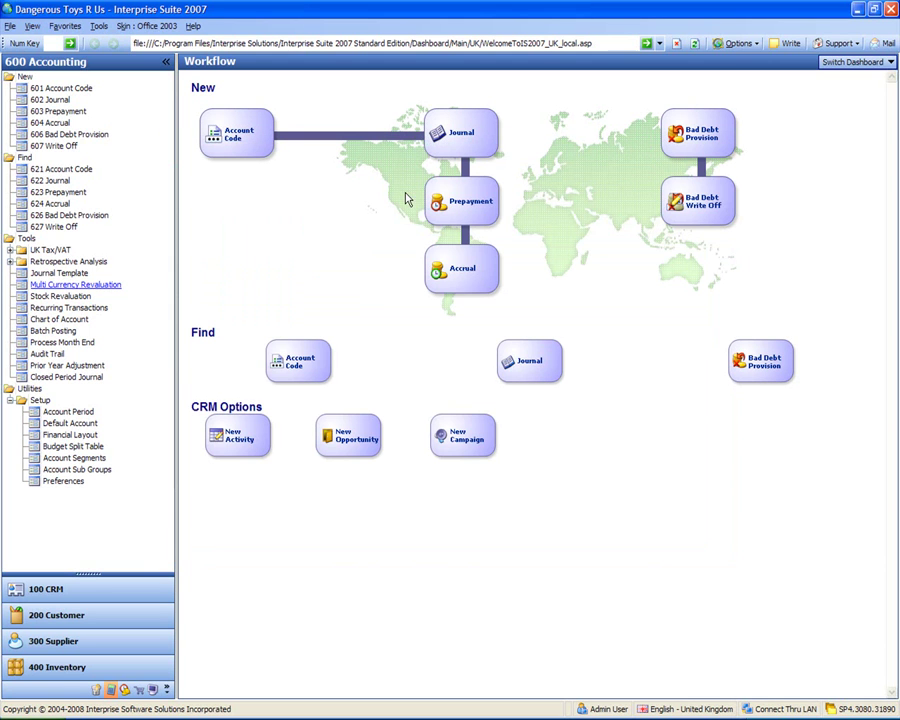
click(64, 471)
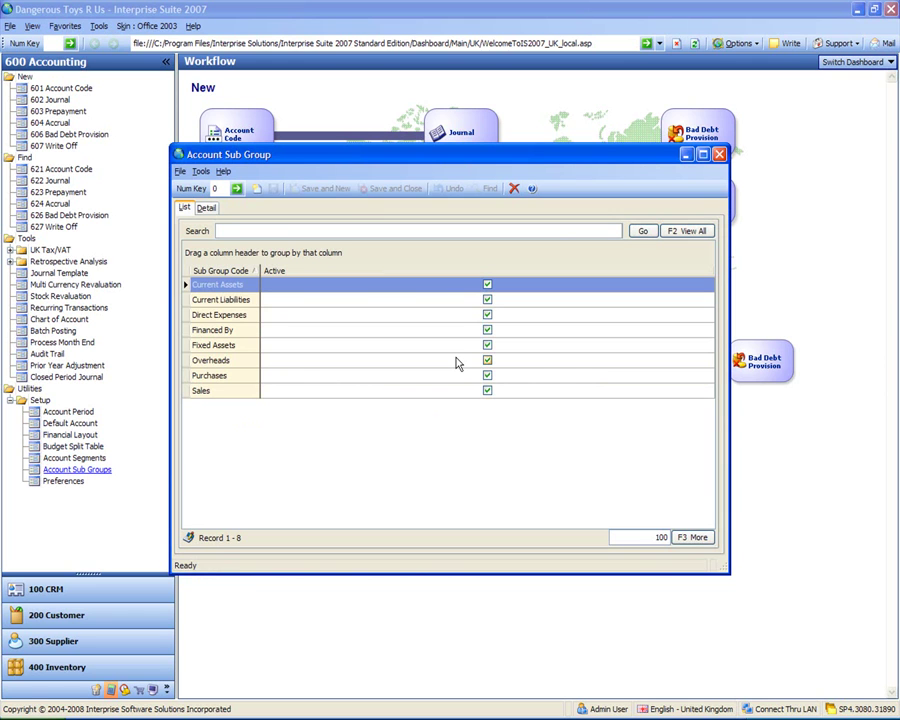
click(212, 394)
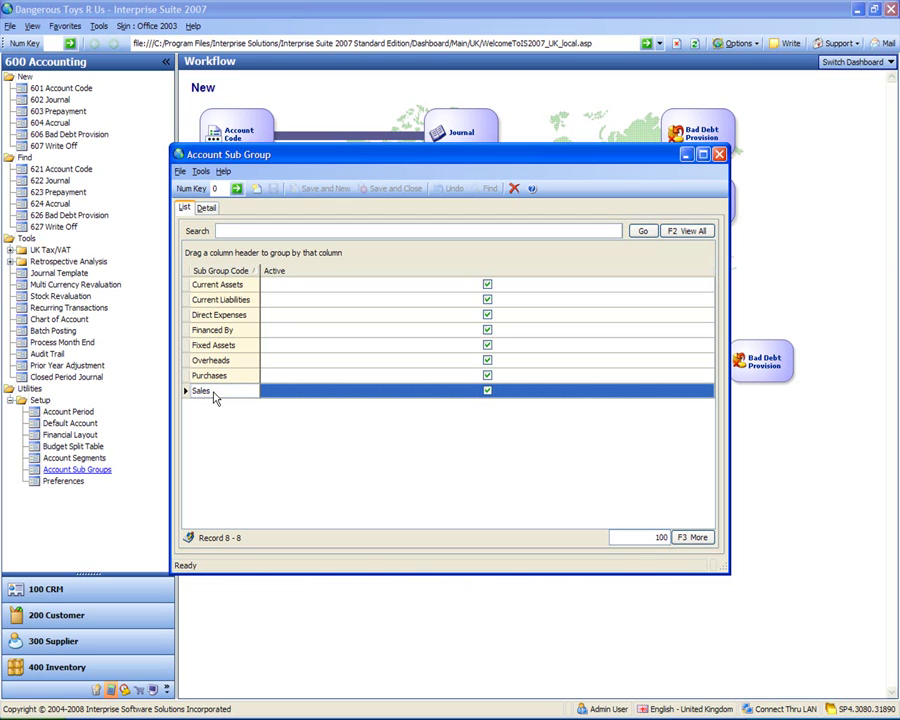
click(206, 208)
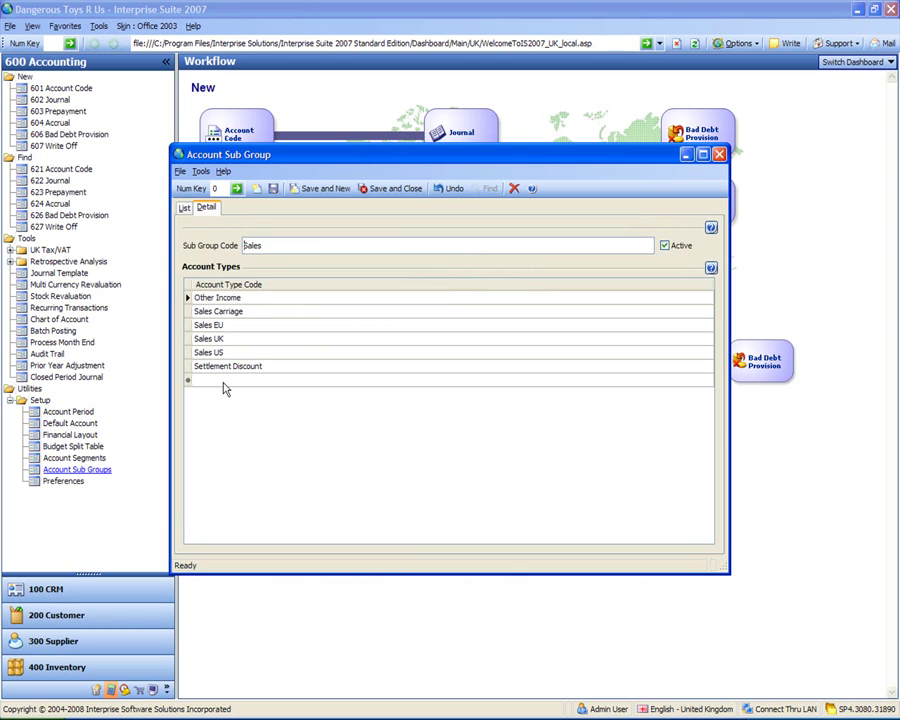
- Add a 'Sales Example' account type row and save the Sales sub group
click(222, 381)
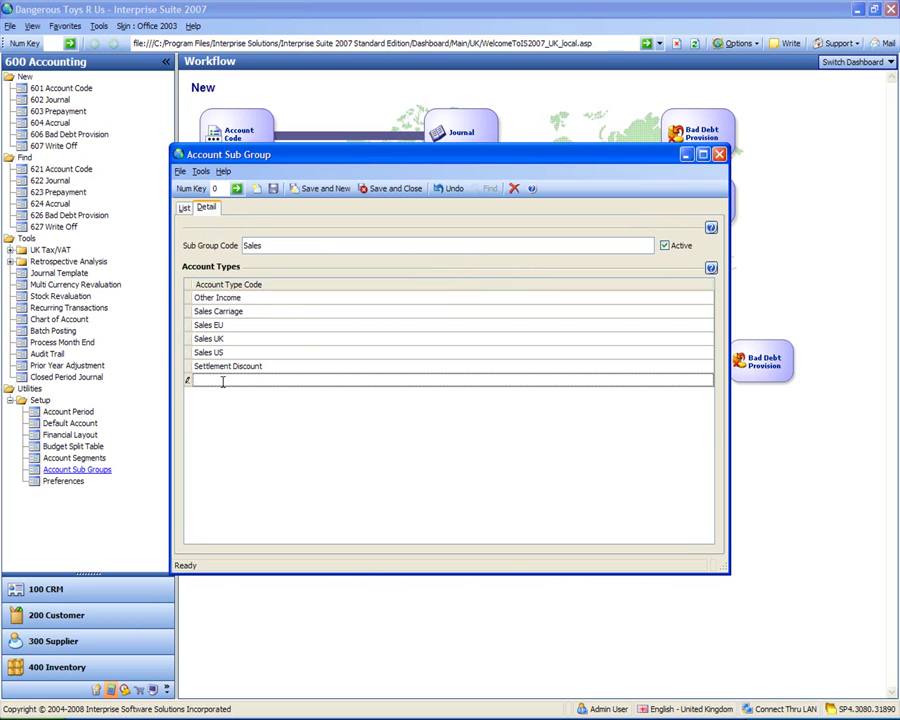
text(Sales Example)
key(Return)
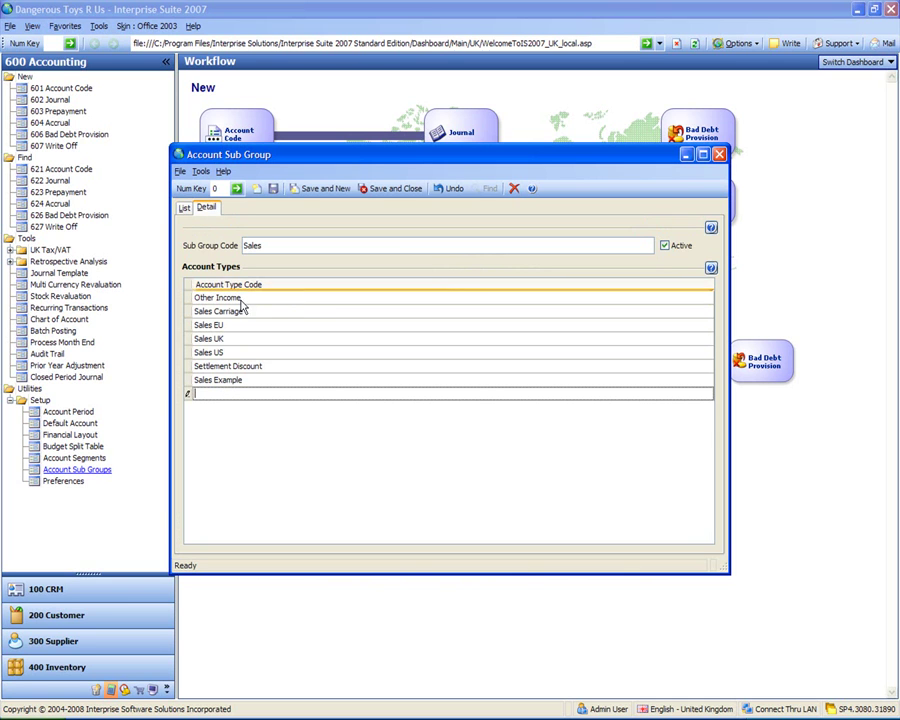
click(396, 188)
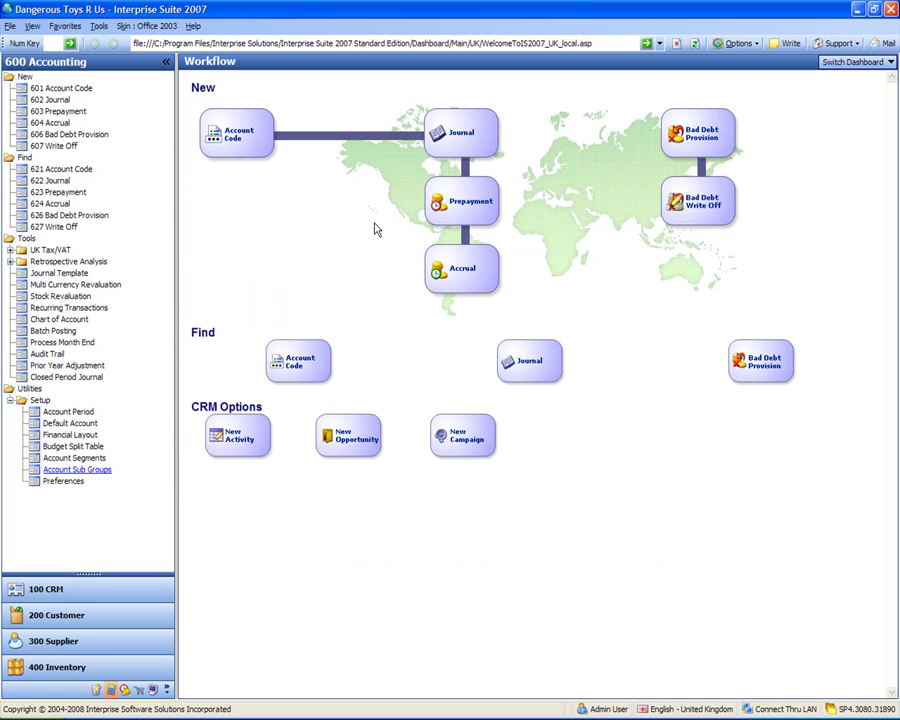
- Create a new budget percent split described as 'Seanonal Example'
click(73, 436)
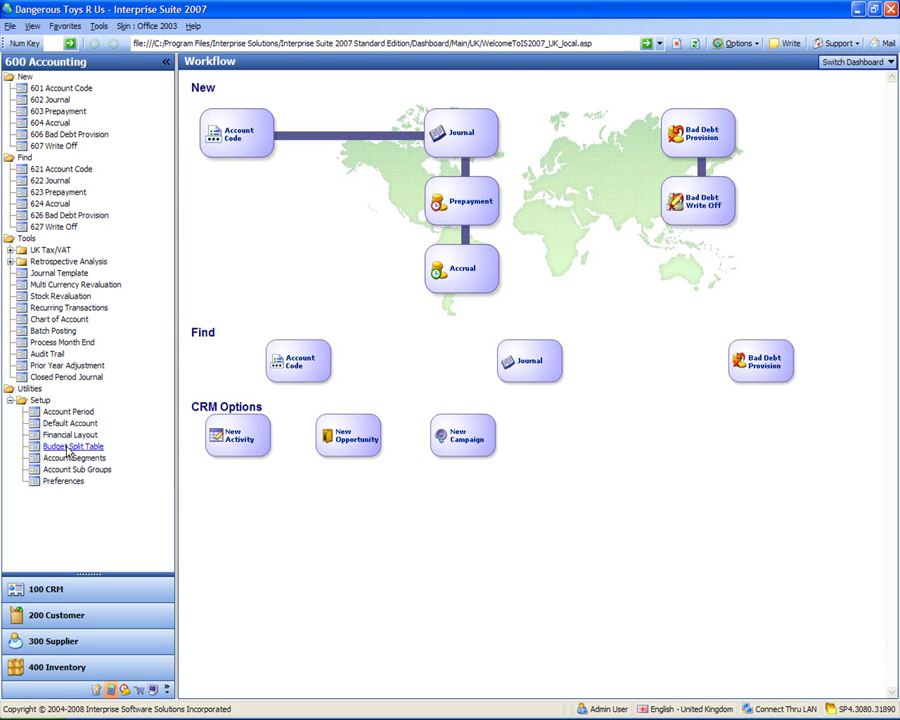
click(68, 447)
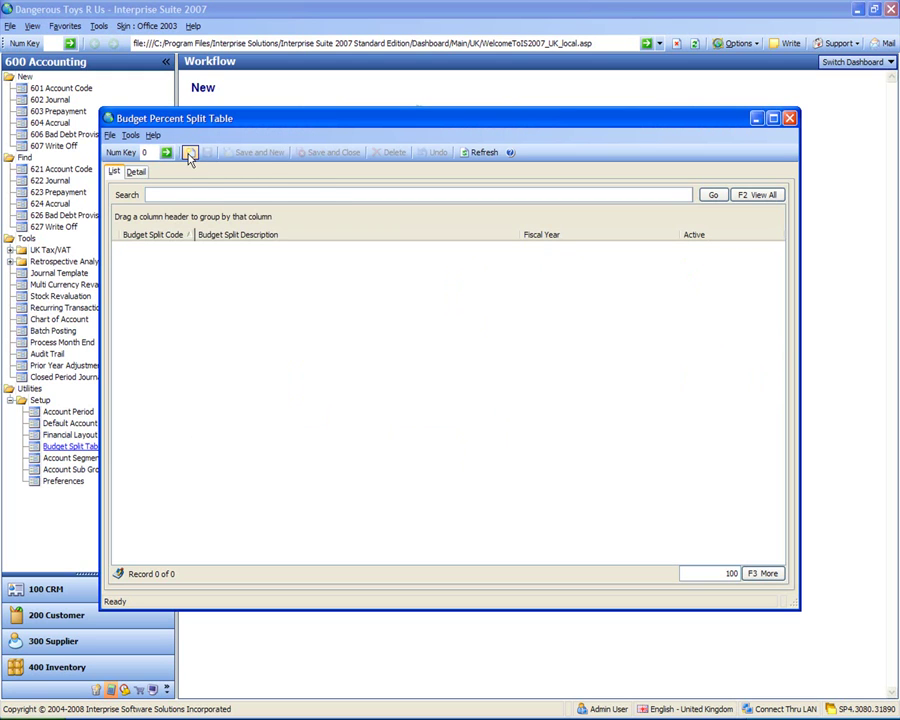
click(189, 154)
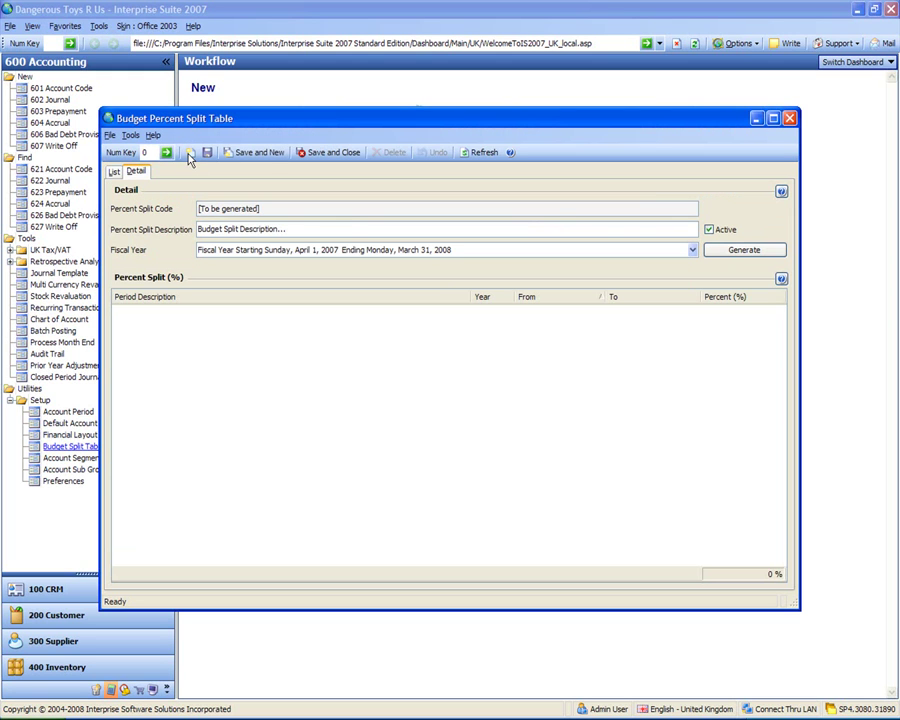
click(300, 228)
text(Seanonal Example)
key(Tab)
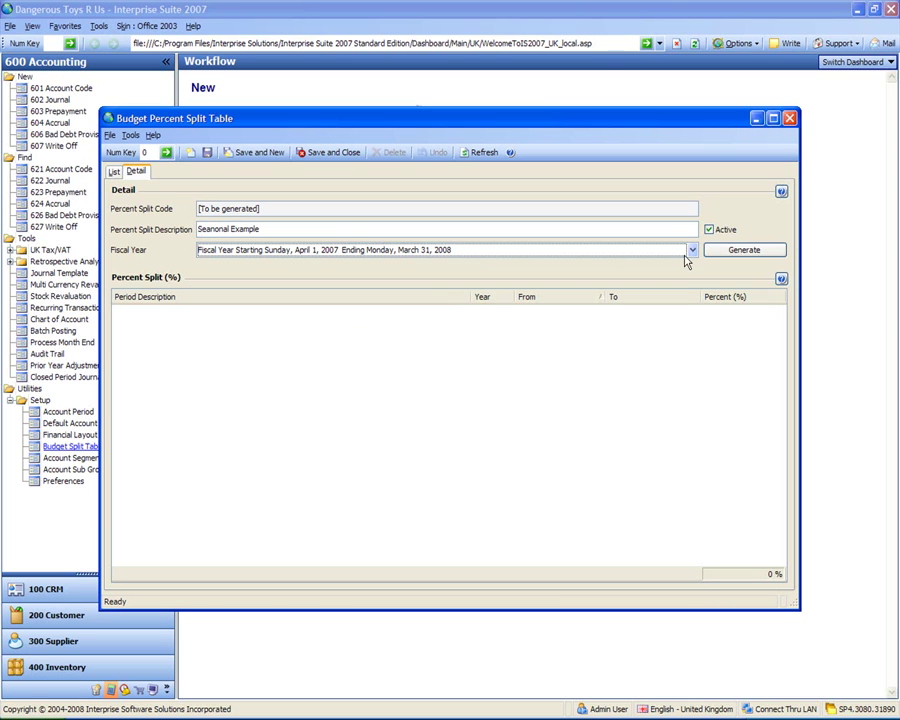
- Generate the monthly periods and set April to 20% and May to 10%
click(744, 251)
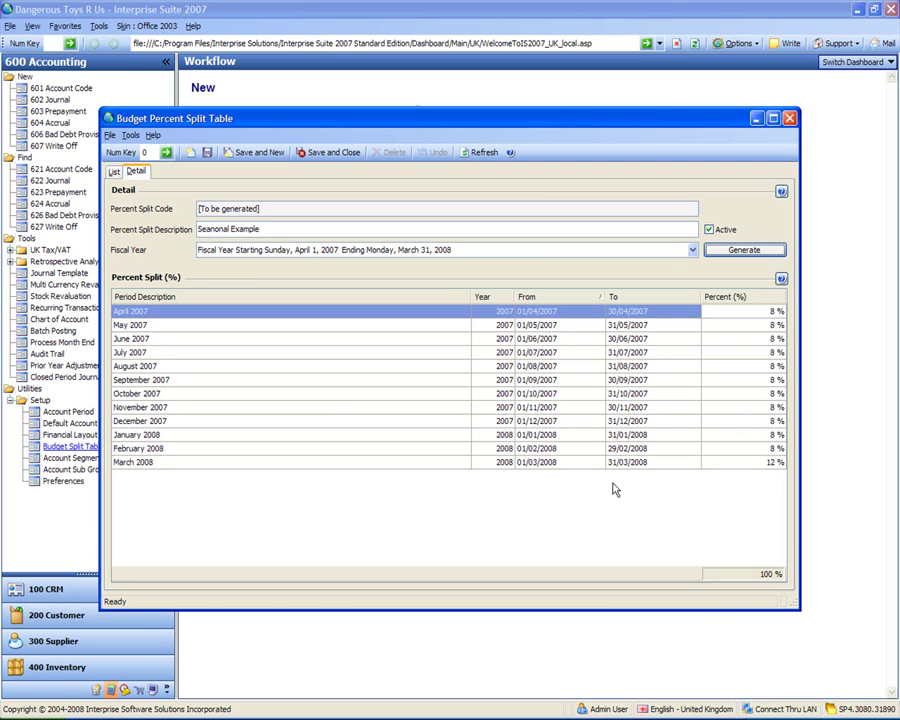
click(766, 311)
text(20)
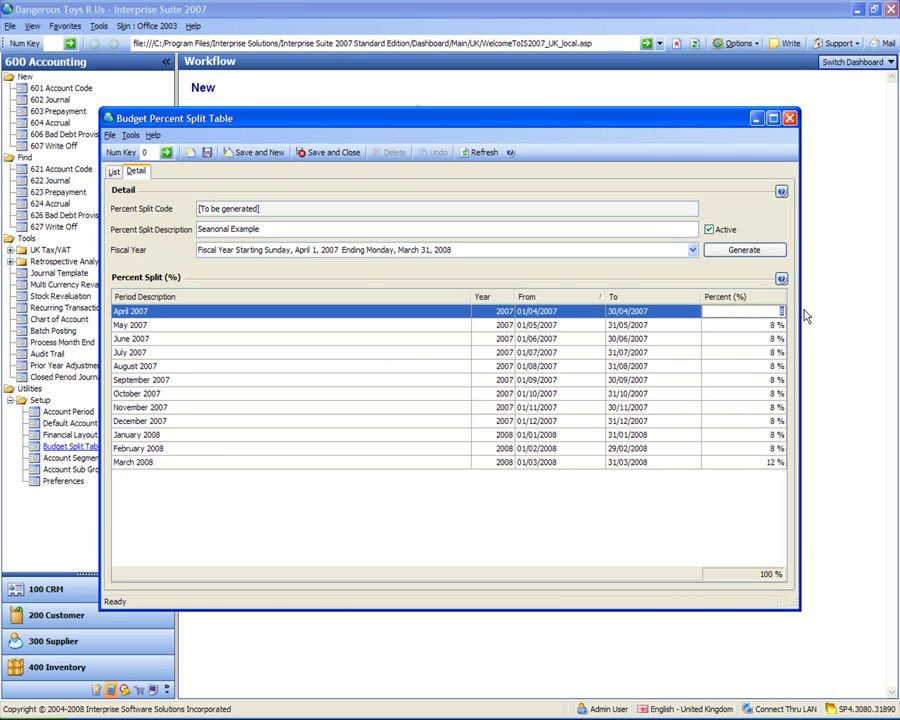
key(Return)
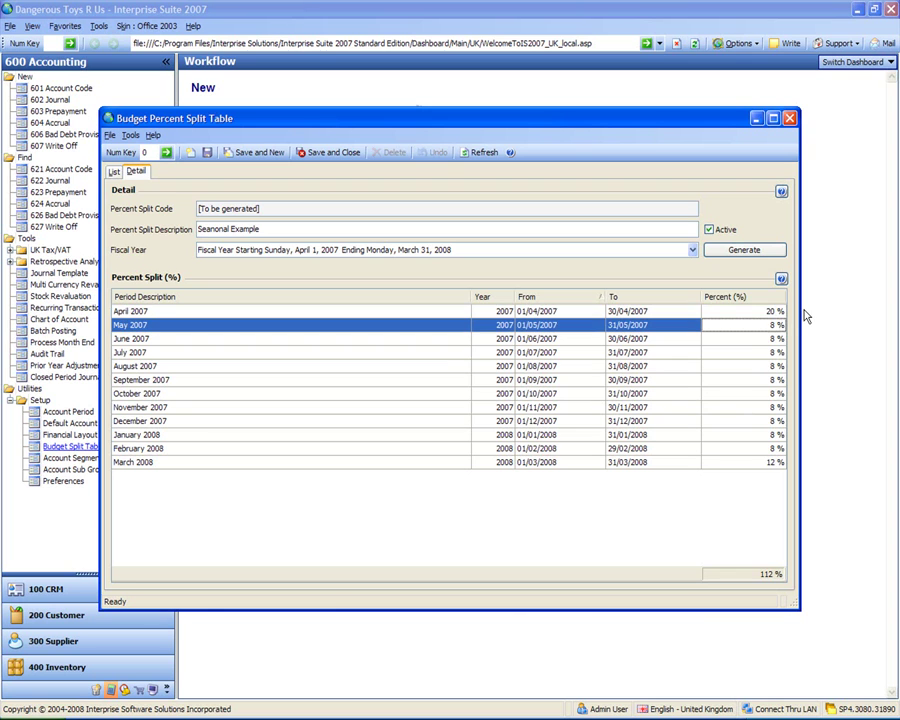
text(10)
key(Return)
- Set June through February to 5% each and March to 25%, then save
text(5)
key(Return)
text(5)
key(Return)
text(5)
key(Return)
text(5)
key(Return)
text(5)
key(Return)
text(5)
key(Return)
text(5)
key(Return)
text(5)
key(Return)
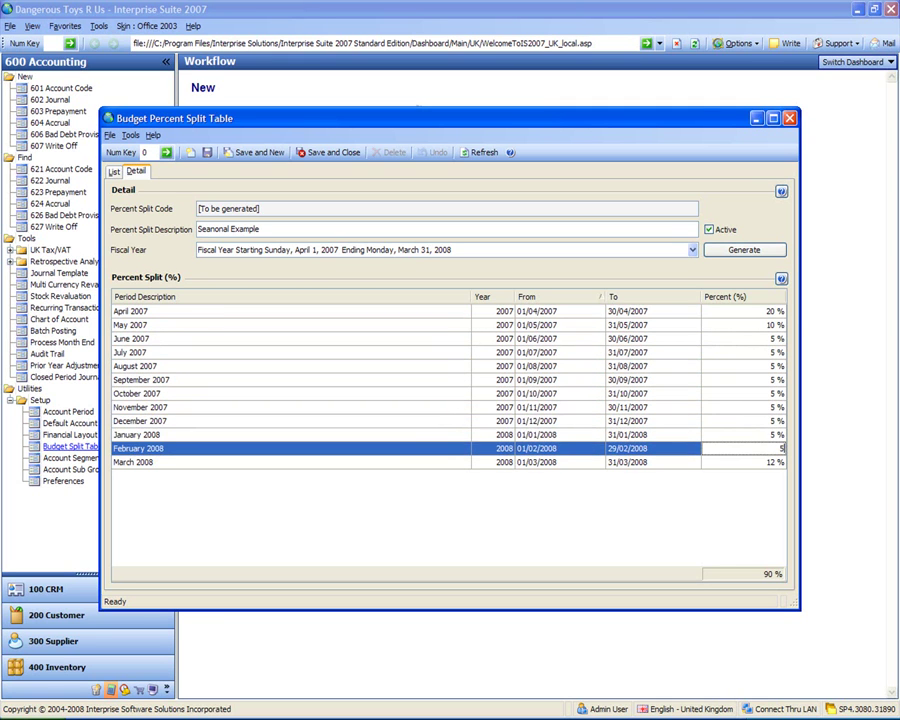
text(5)
key(Return)
text(25)
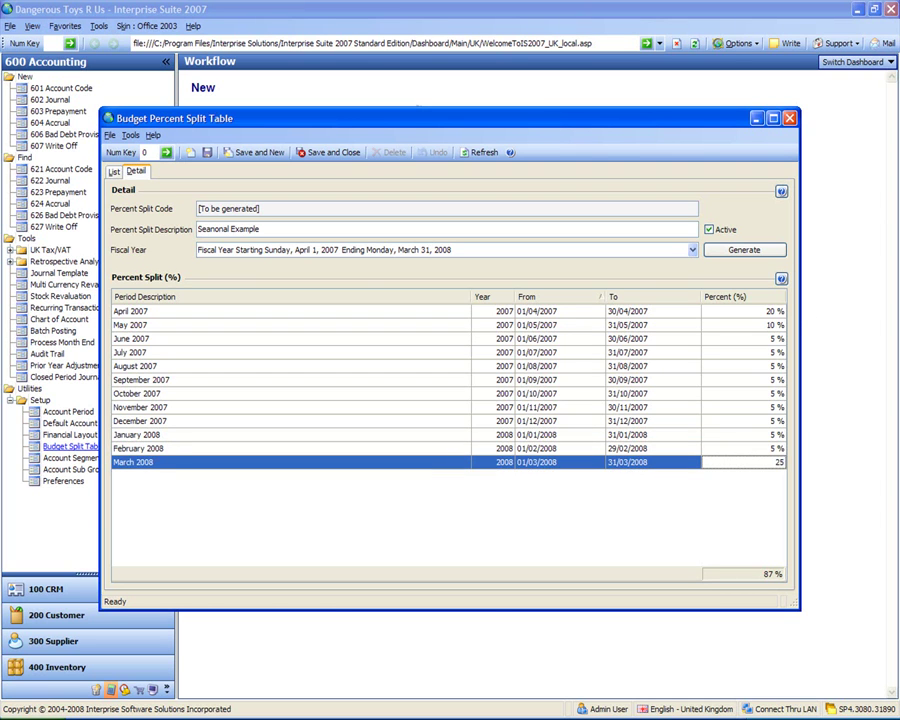
key(Up)
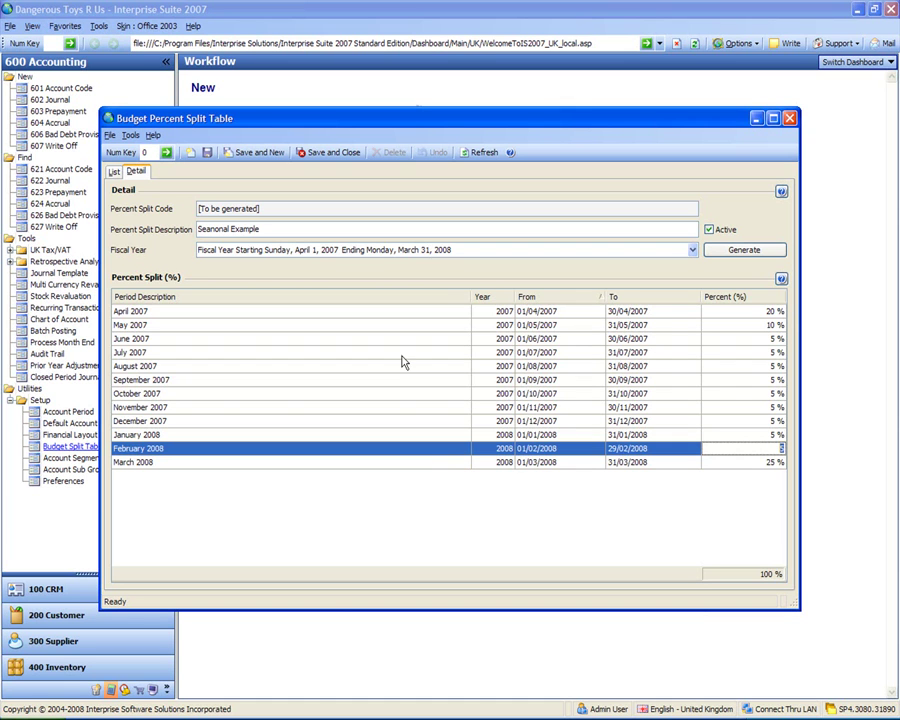
click(322, 152)
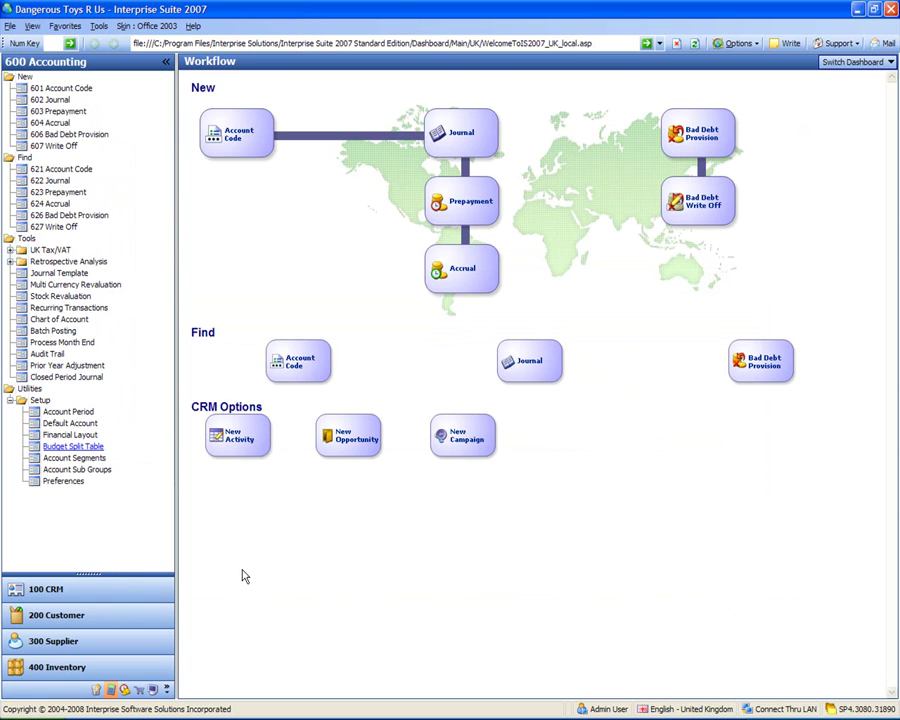
- Launch the Account Segment Wizard from Setup > Account Segments
click(70, 459)
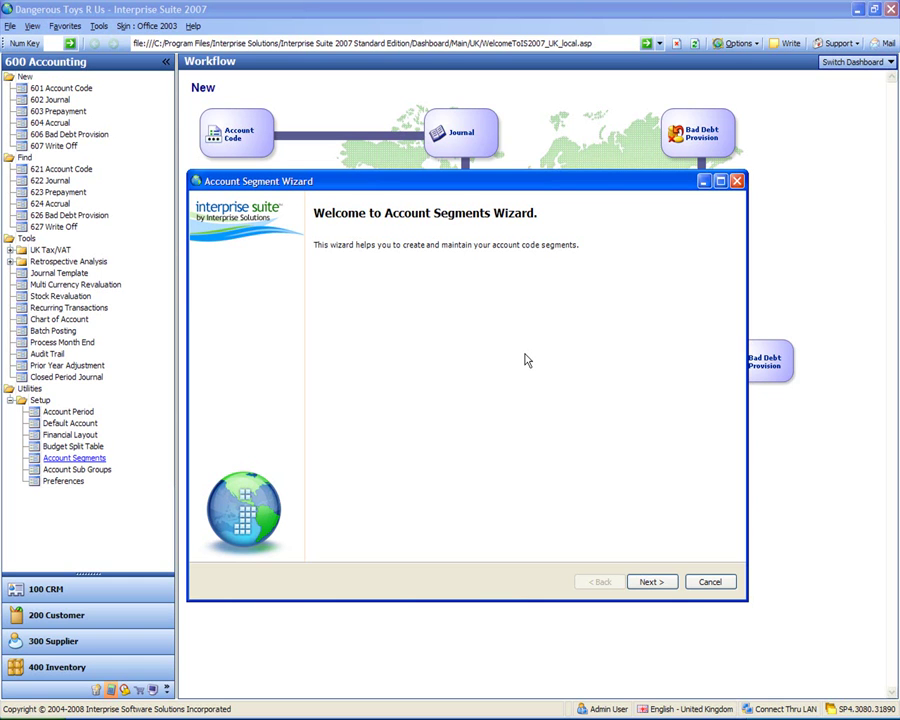
- Review the COUNTRY, LOCATION and DEPARTMENT segment rows, then advance to Segment Details
click(651, 583)
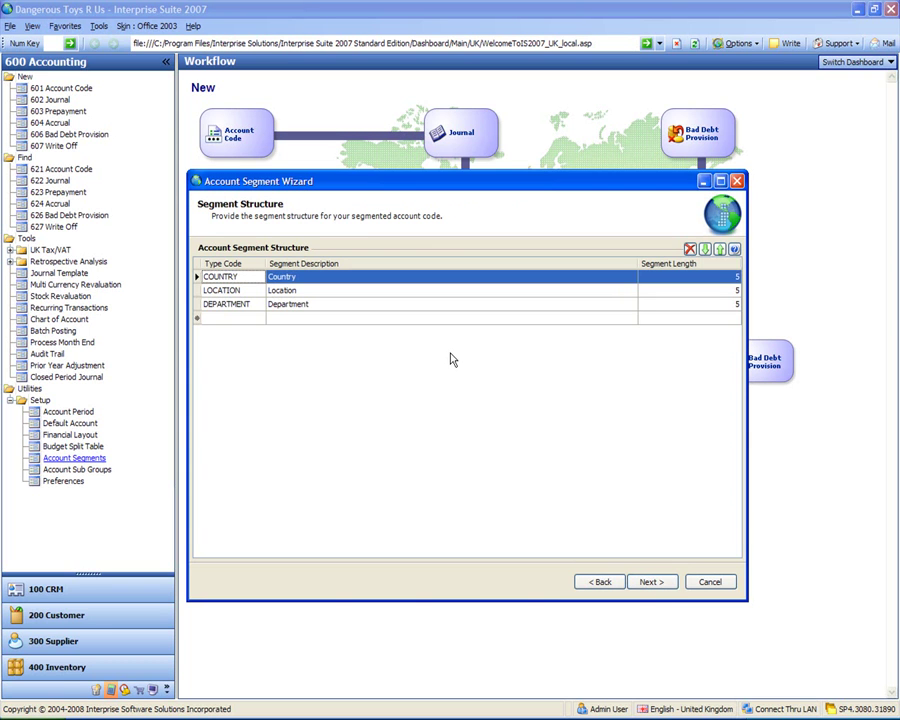
click(224, 290)
click(231, 304)
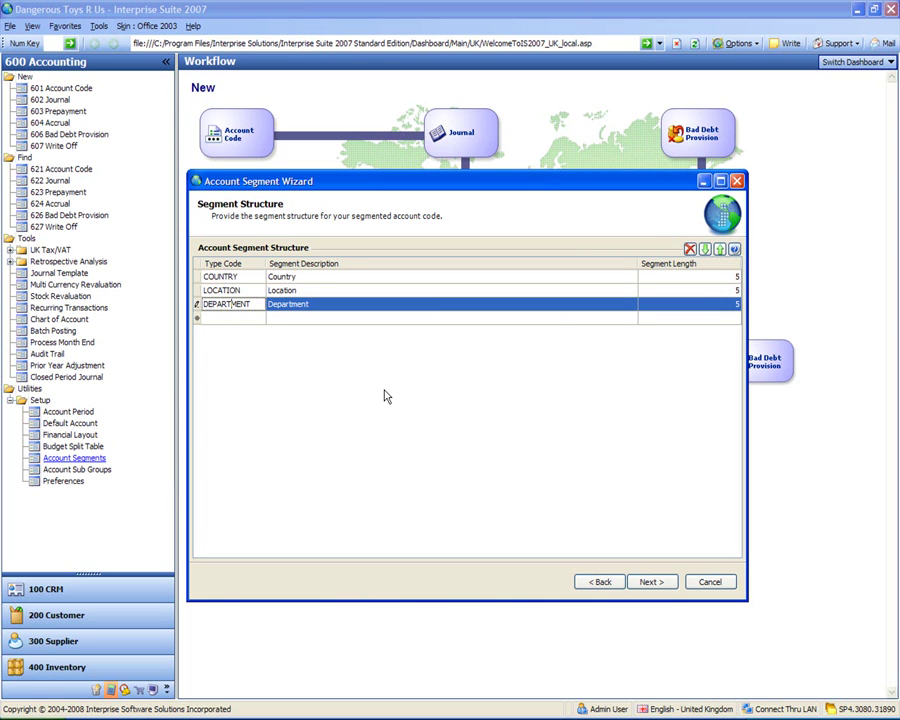
click(225, 318)
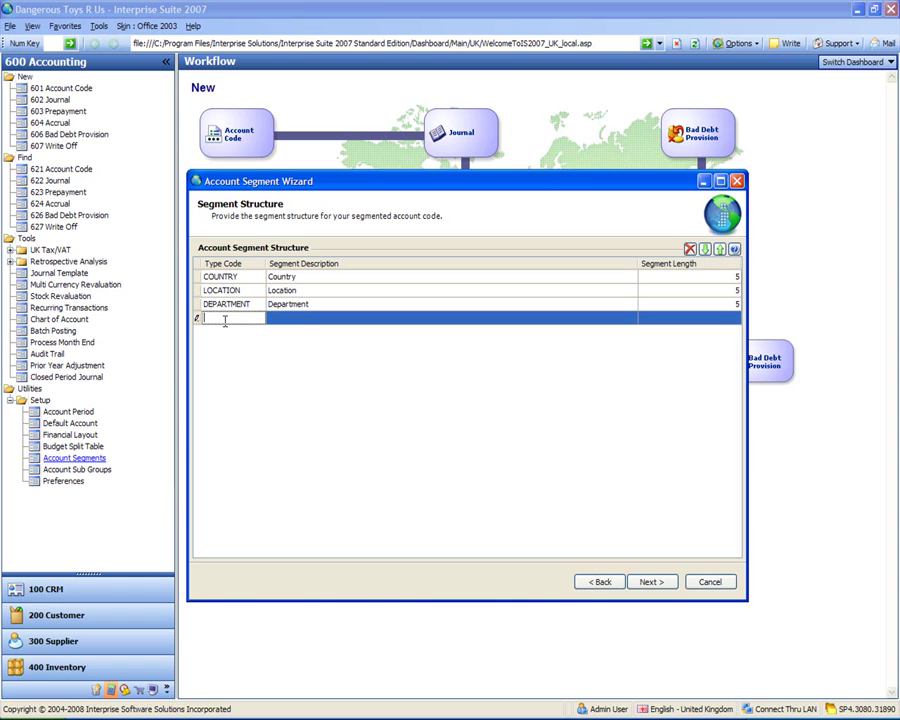
click(647, 583)
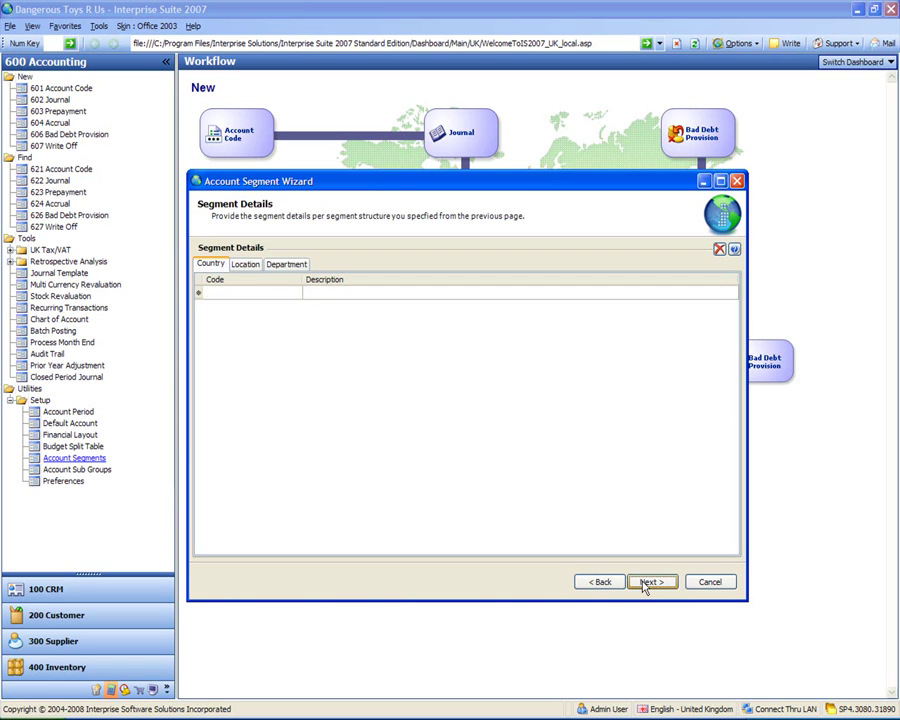
- Enter Country codes UK United Kingdom and US United States
click(222, 292)
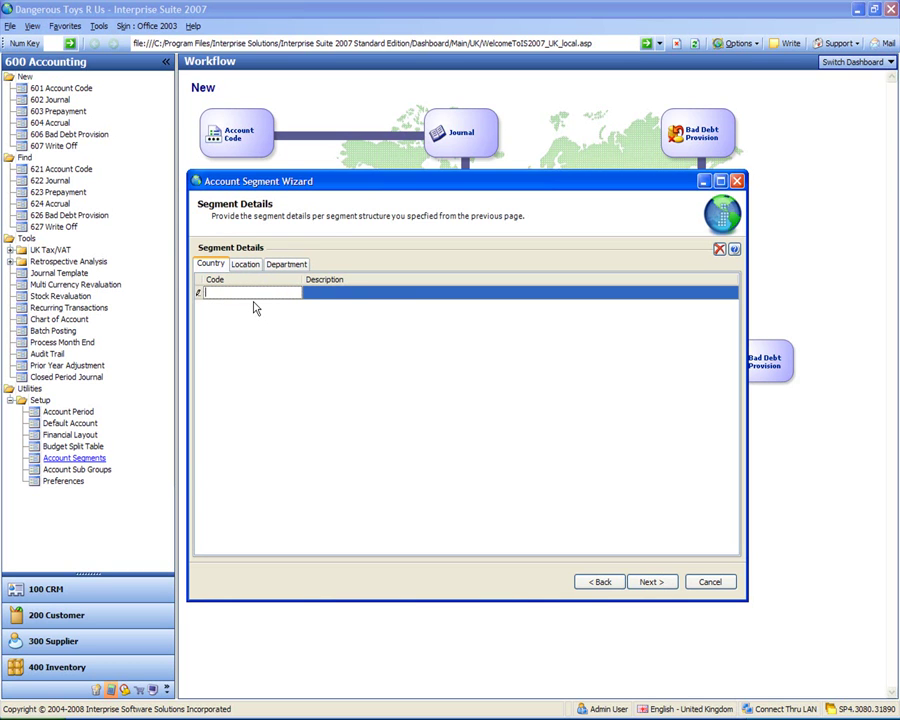
text(UK)
key(Tab)
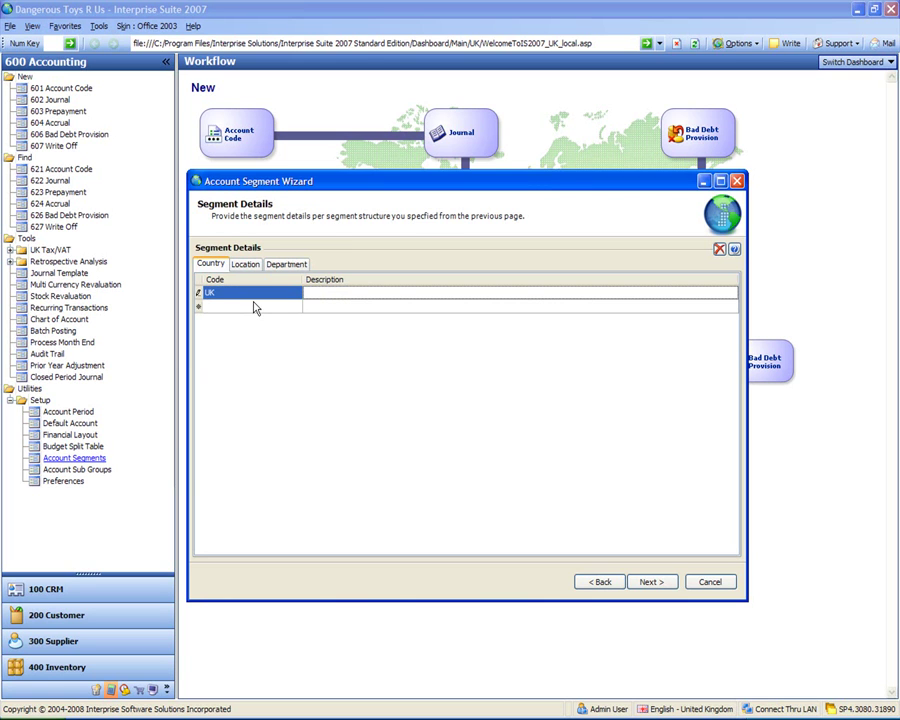
text(United Kingdom)
click(254, 308)
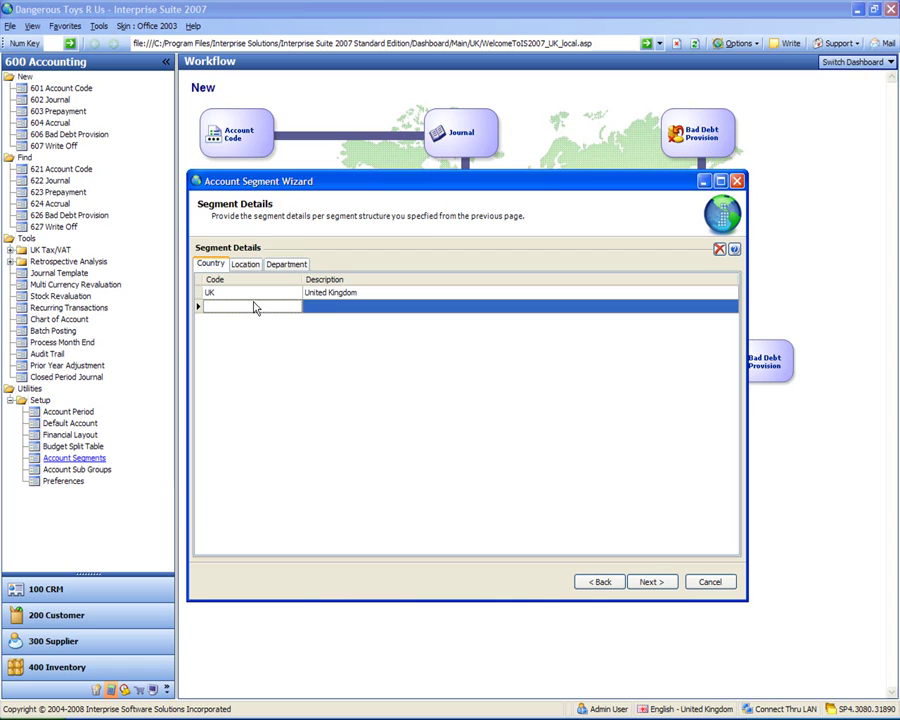
text(US)
key(Tab)
text(Unit)
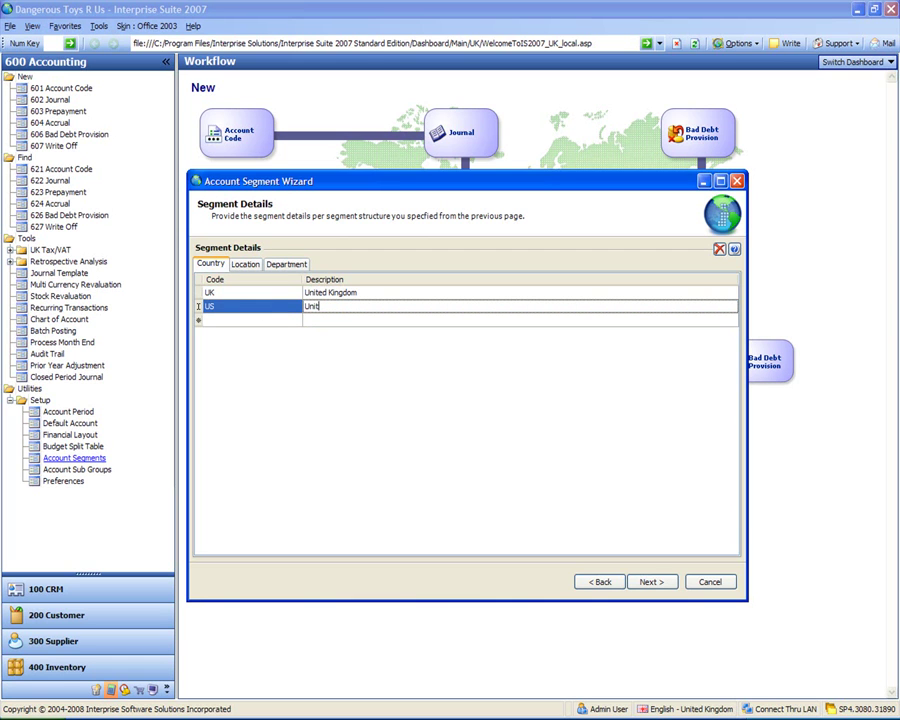
text(ed States)
key(Return)
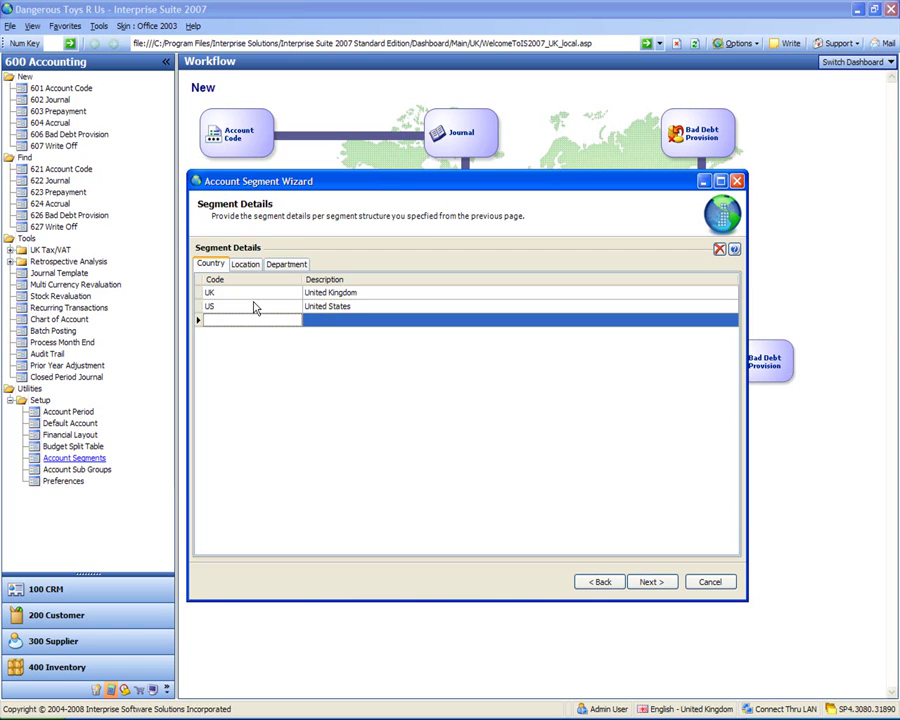
- Enter Country codes PHP Philippines and FR France
text(PHP)
key(Tab)
text(Philippie)
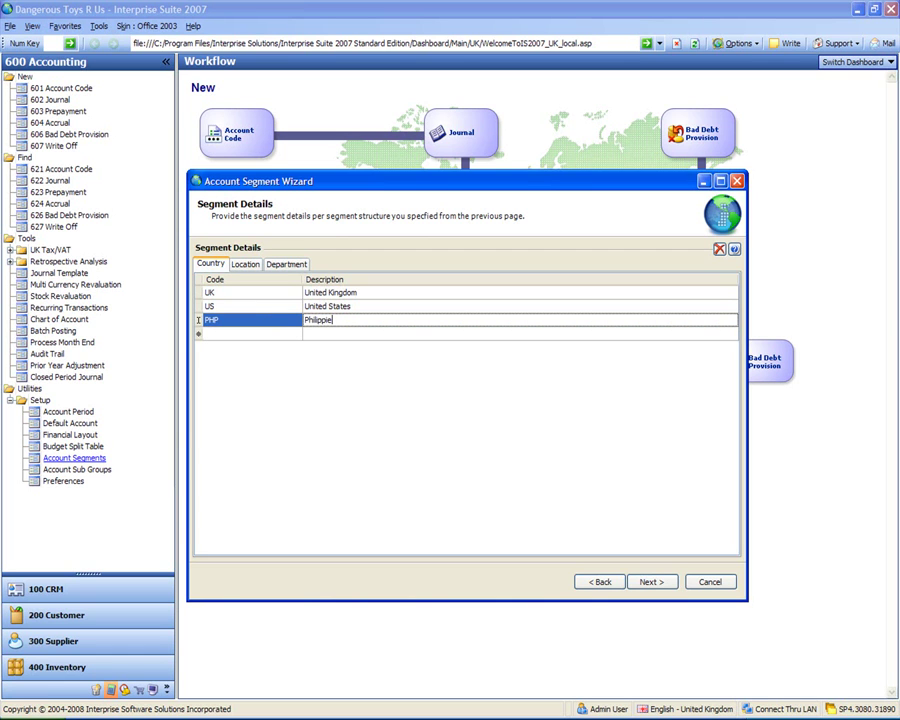
key(BackSpace)
text(nes)
key(Tab)
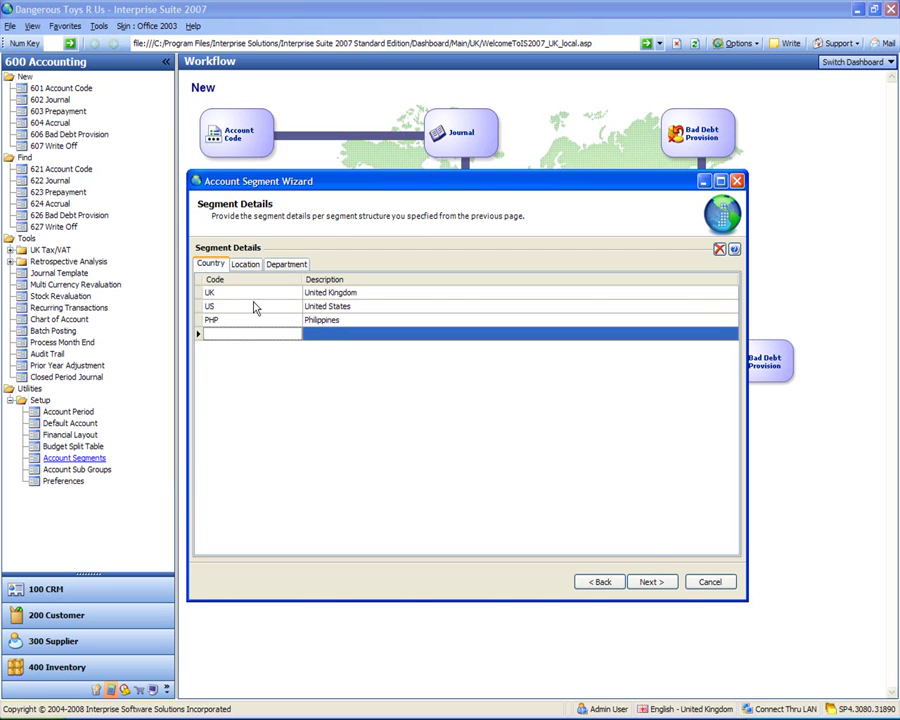
text(FR)
key(Tab)
text(France)
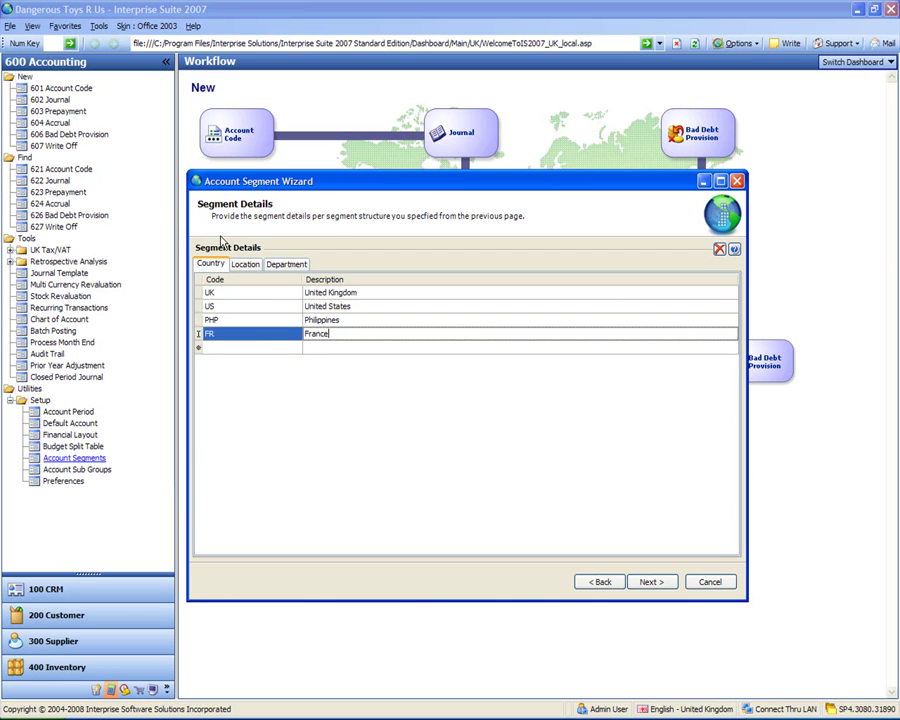
- On the Location tab, enter codes MAN Manchester, LON London and LA Los Angeles
click(247, 265)
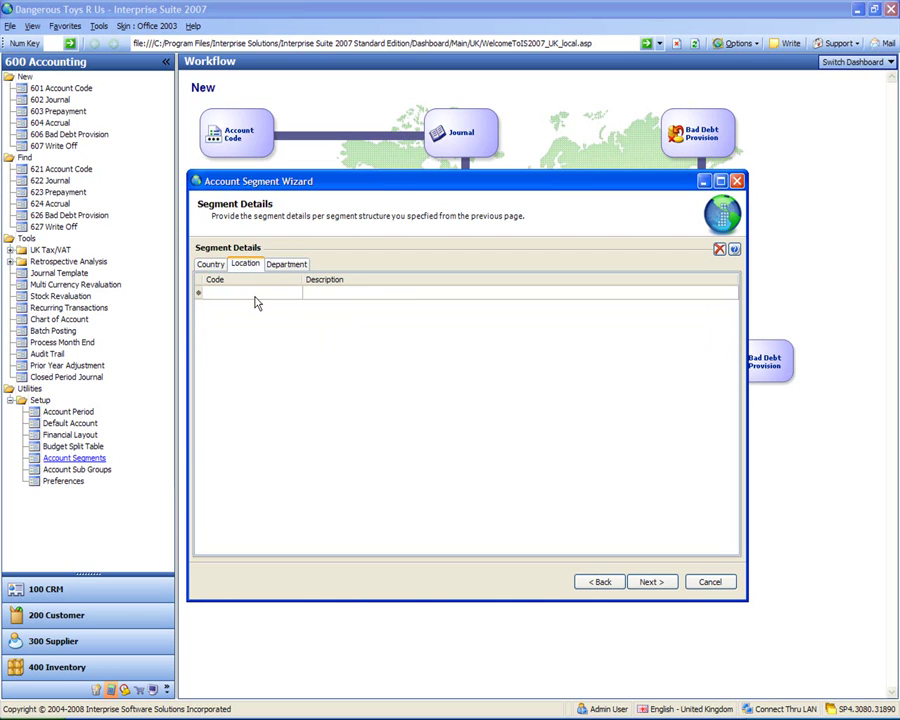
click(254, 294)
text(MAN)
key(Tab)
text(Manchester)
click(256, 303)
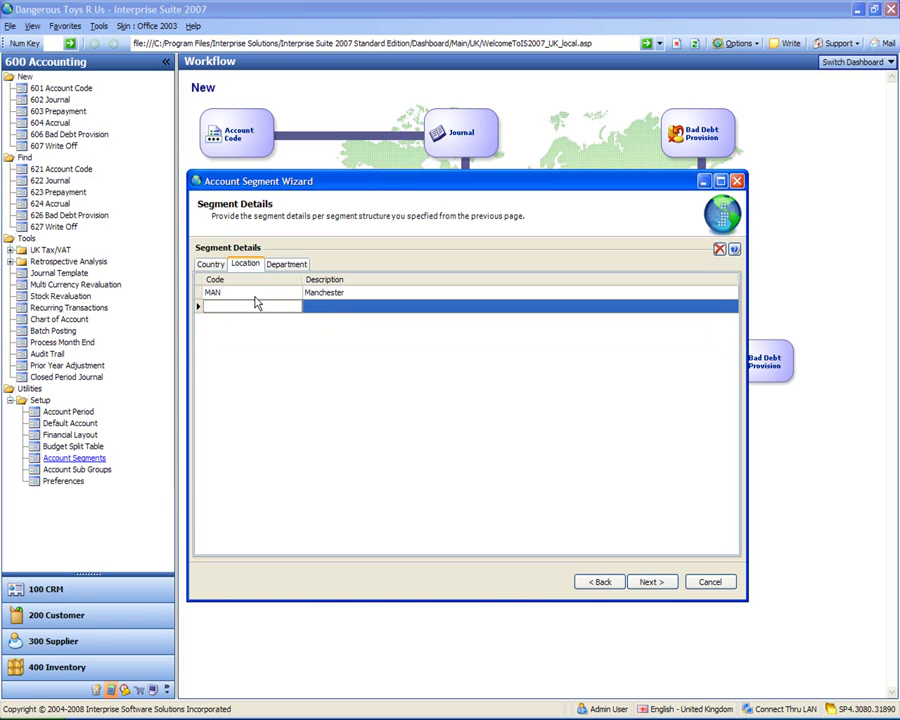
text(LON)
key(Tab)
text(London)
key(Tab)
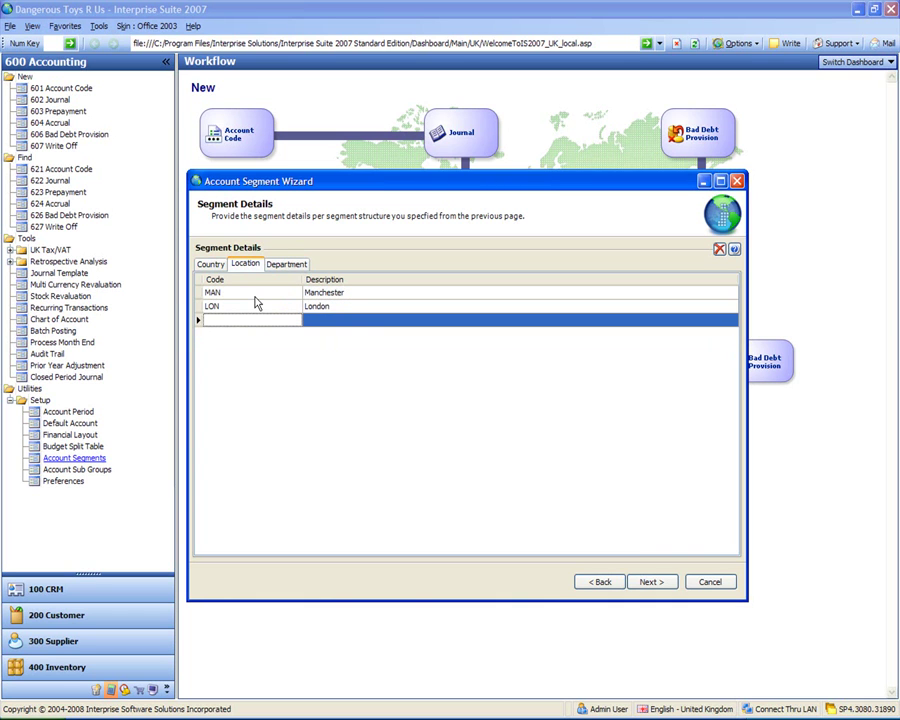
text(LA)
key(Tab)
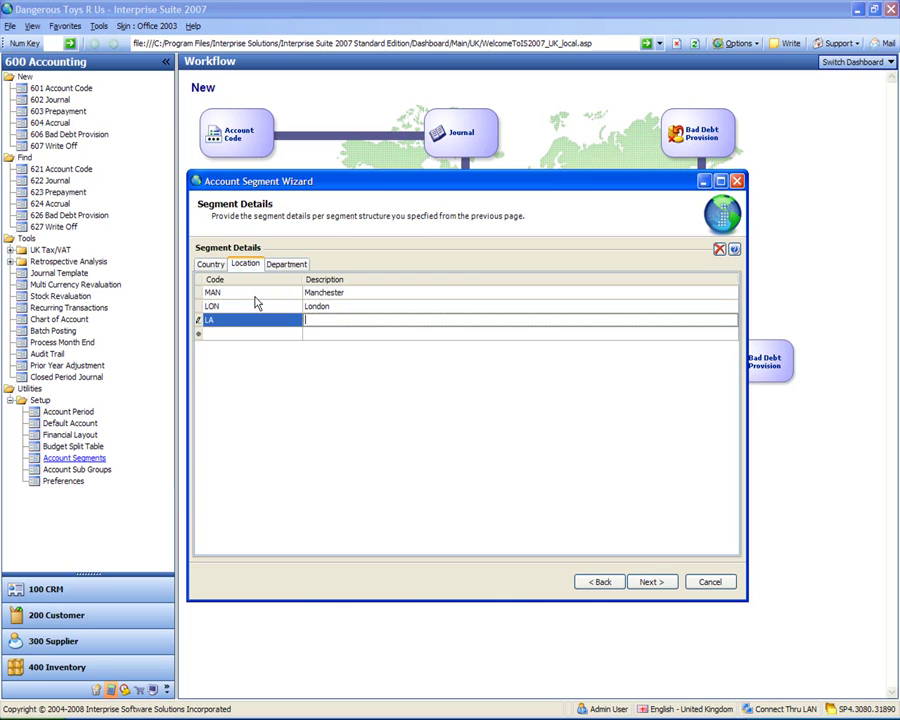
text(Los Angeles)
key(Tab)
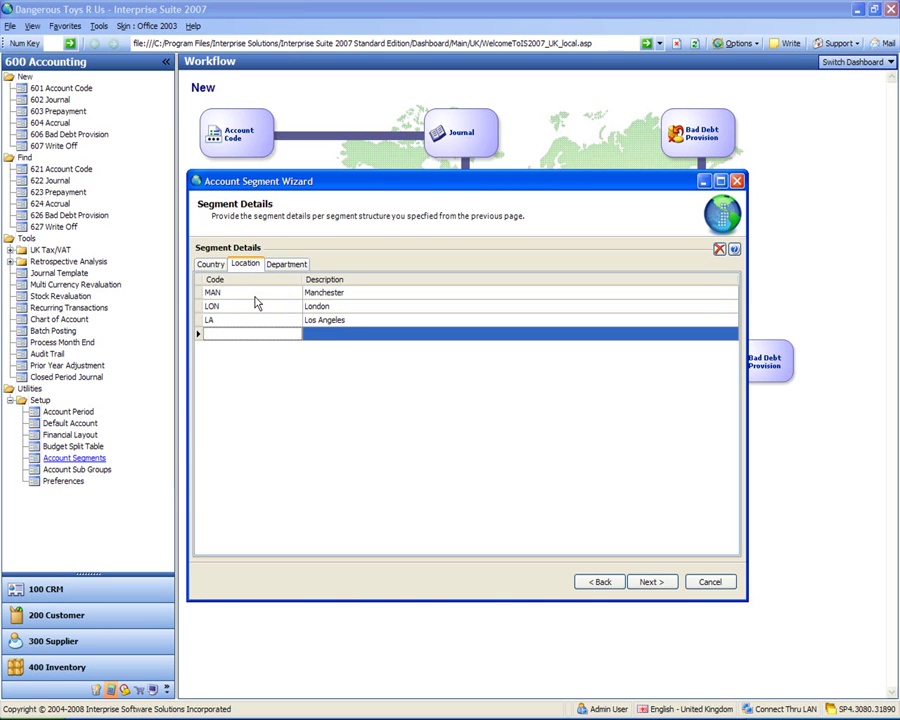
- Add Location codes NY New York, PAR Paris and MC MAkati City
text(NY)
key(Tab)
text(New Yo)
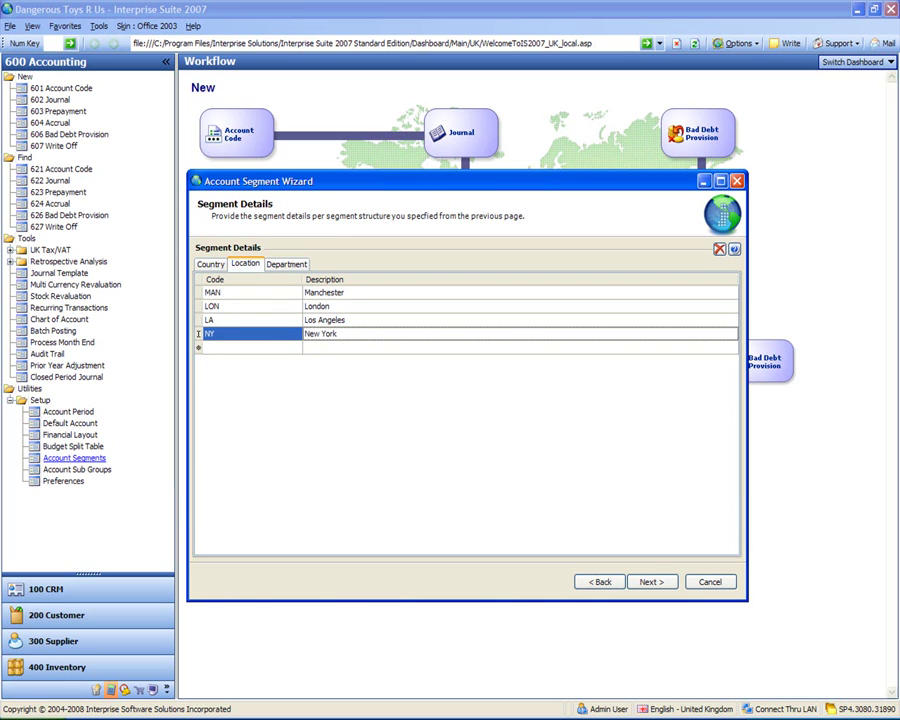
key(Tab)
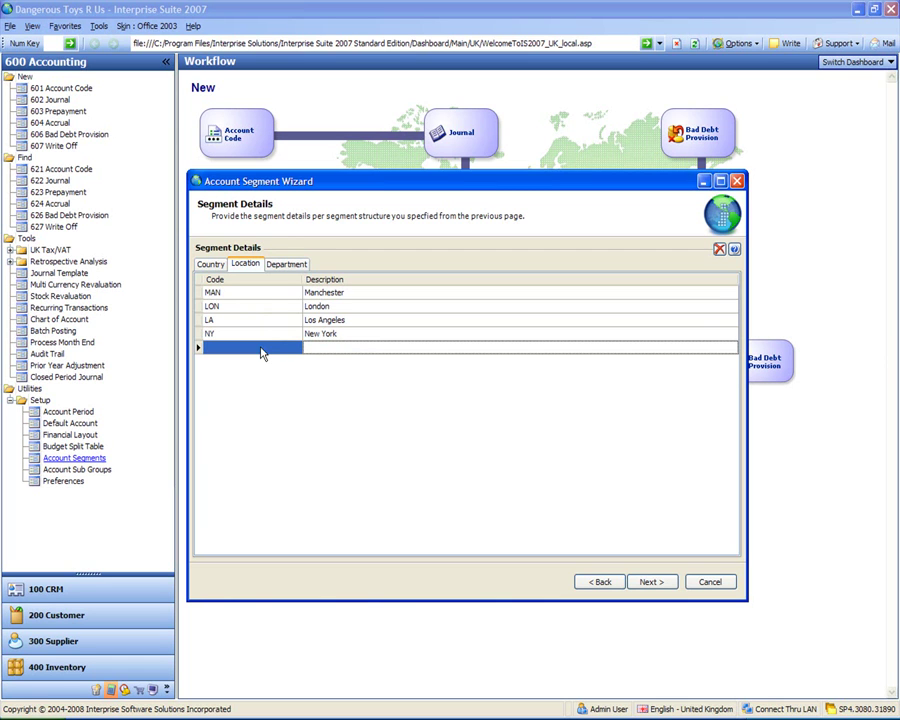
click(256, 346)
text(PAR)
key(Tab)
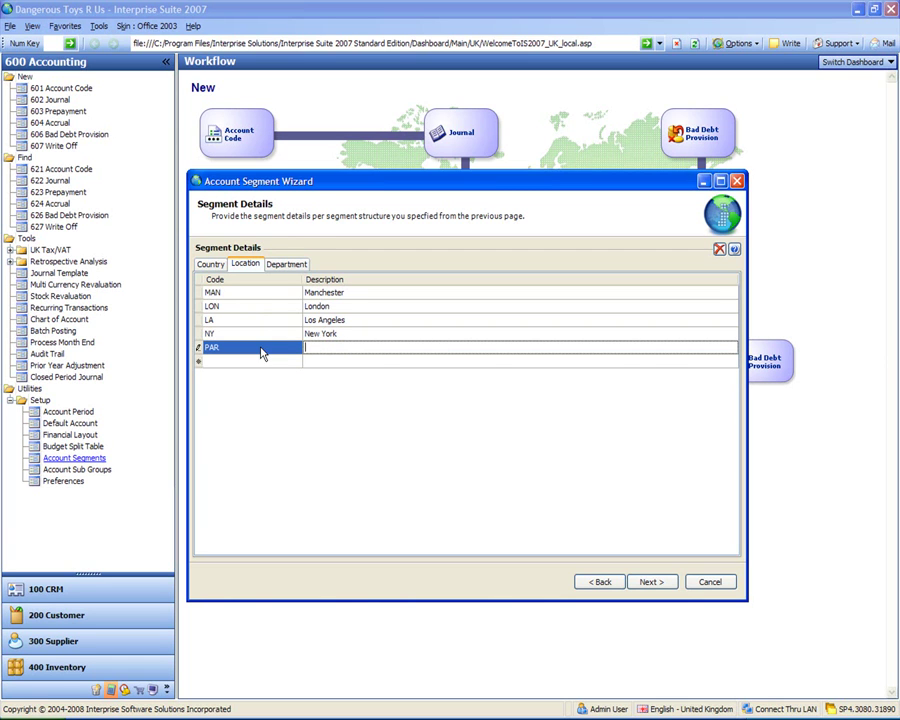
text(PAris)
key(BackSpace)
text(aris)
key(Tab)
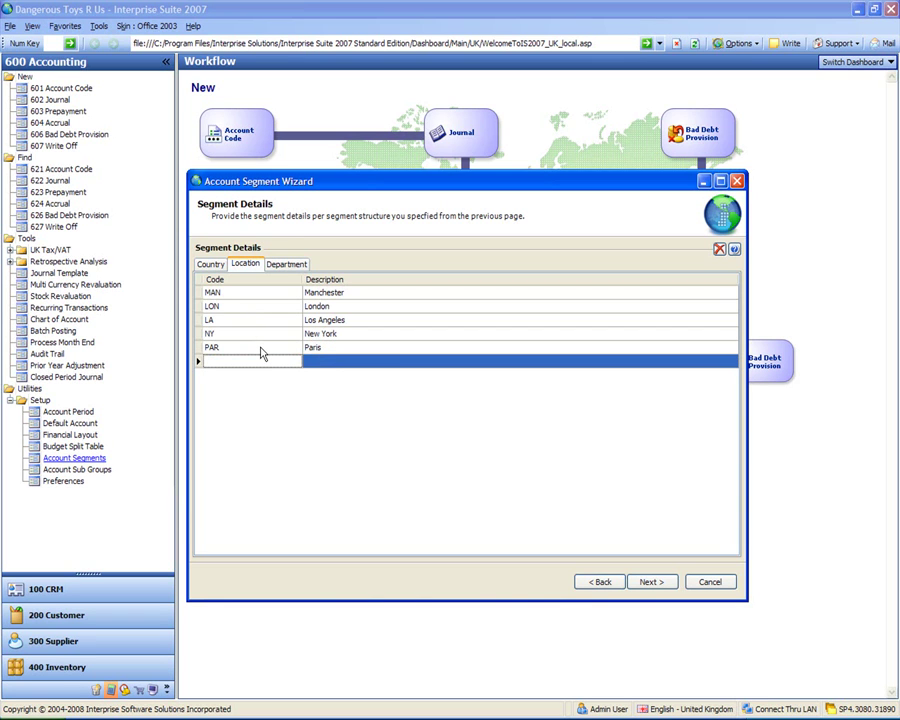
text(MC)
key(Tab)
text(MAkati City)
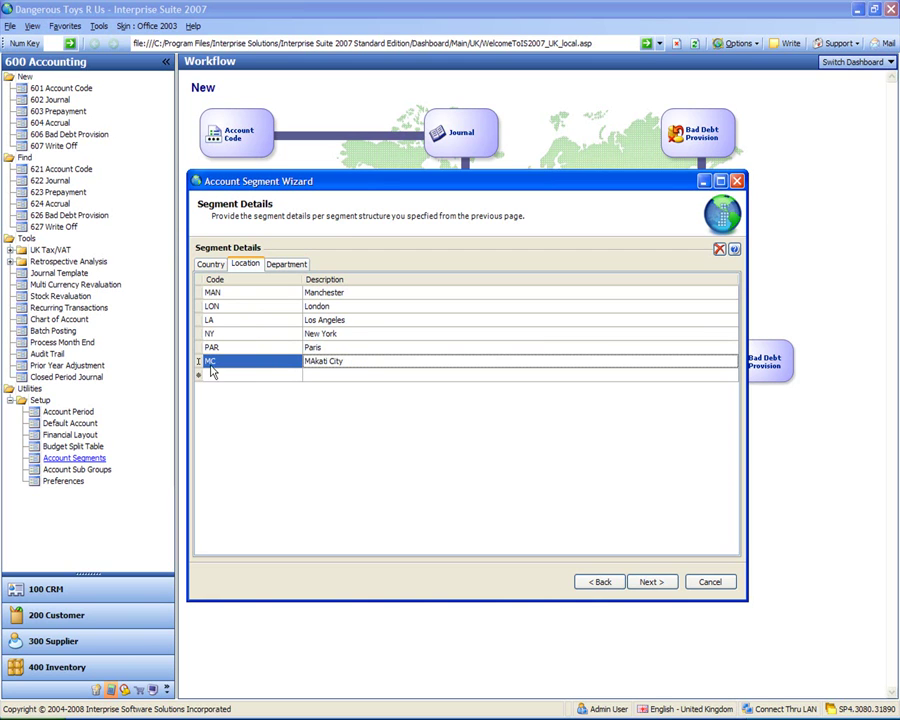
- On the Department tab, enter codes ADM Admin and SAL Sales
click(290, 265)
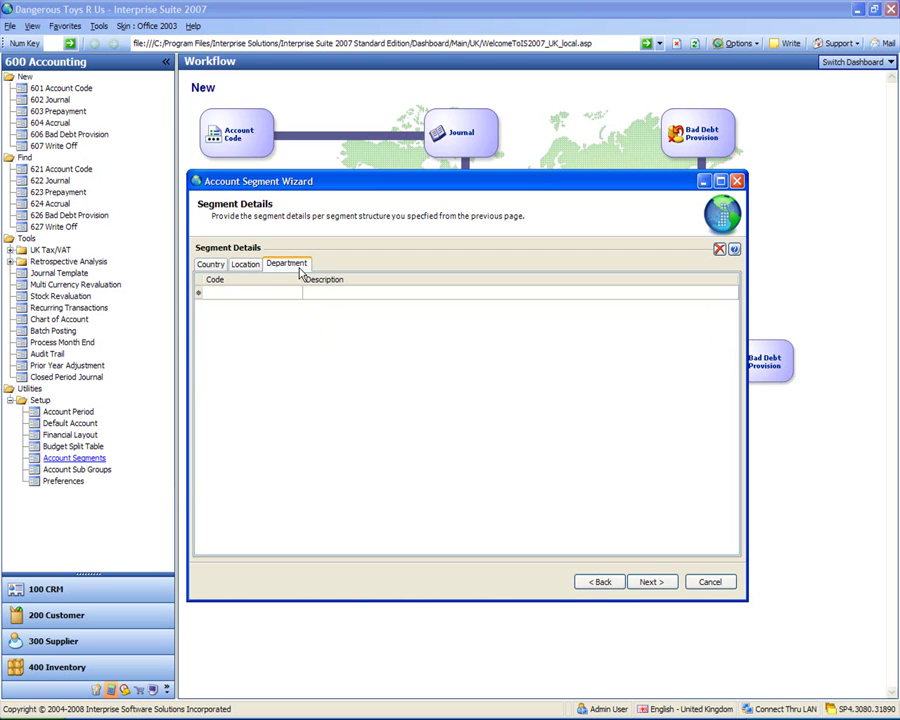
click(280, 292)
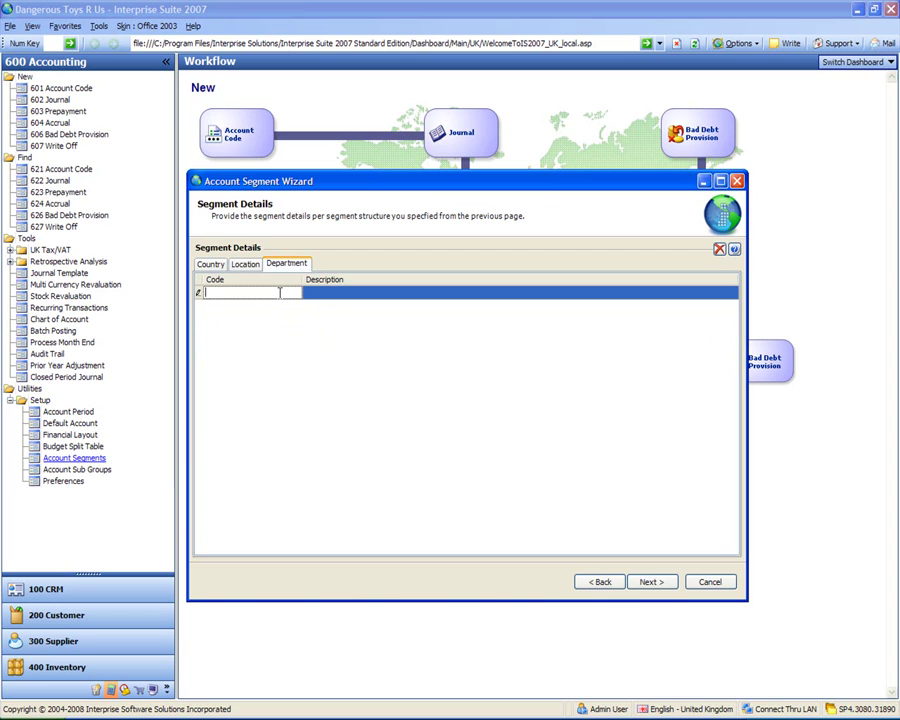
text(ADM)
key(Tab)
text(Admin)
click(282, 301)
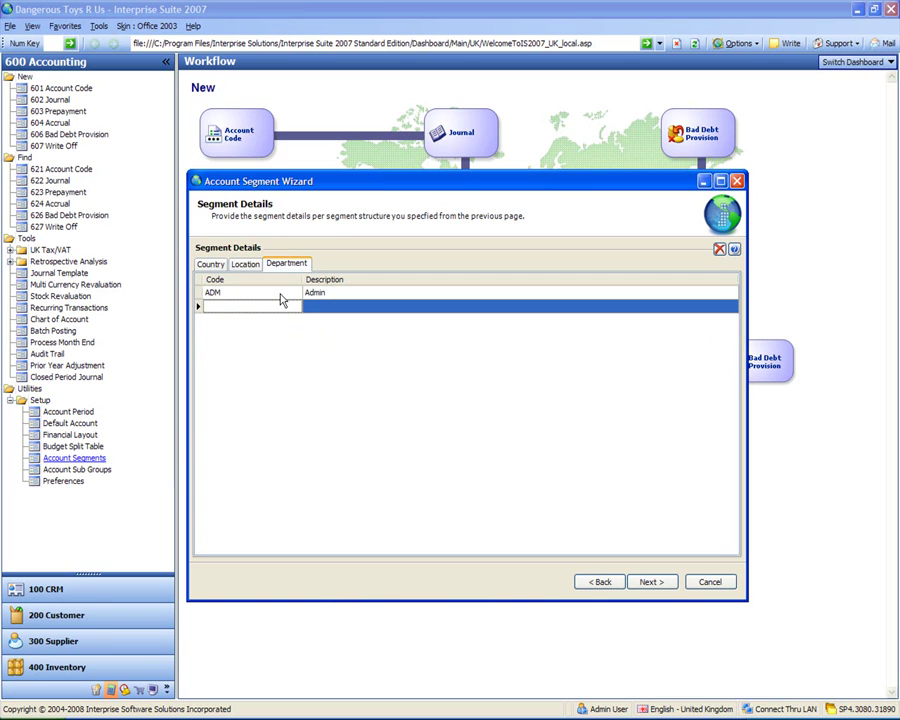
text(SAL)
key(Tab)
text(Sales)
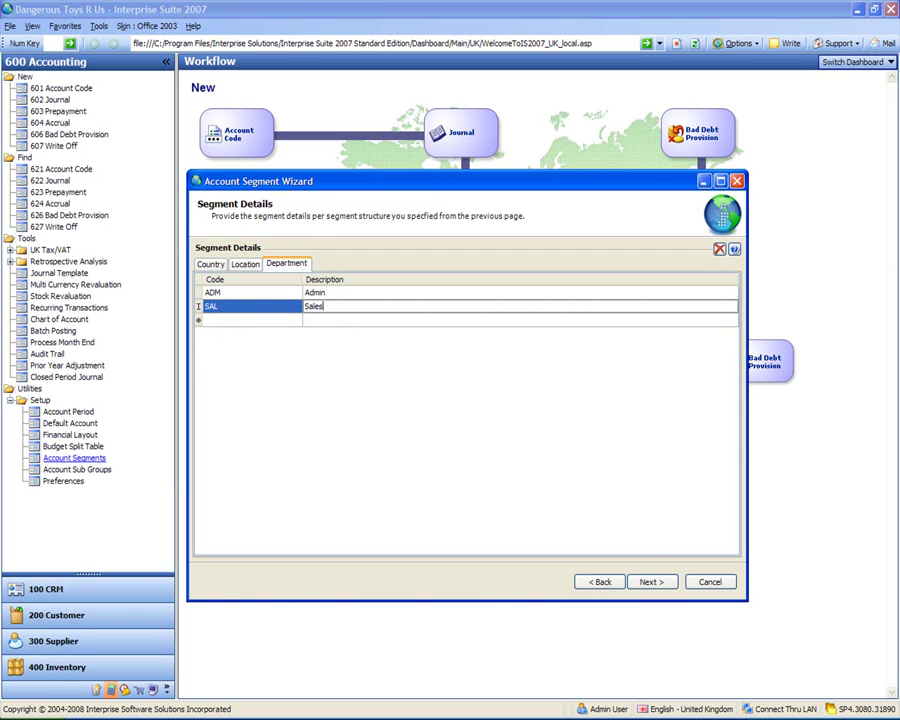
key(Tab)
- Add Department codes PRO Production and SUP Support
text(PRO)
key(Tab)
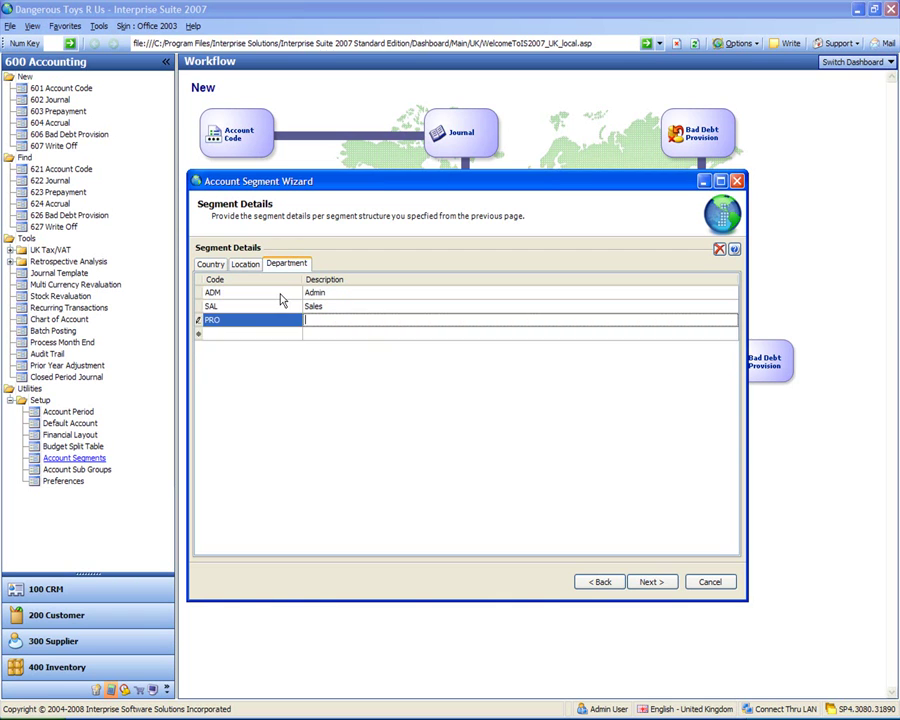
text(Production)
key(Tab)
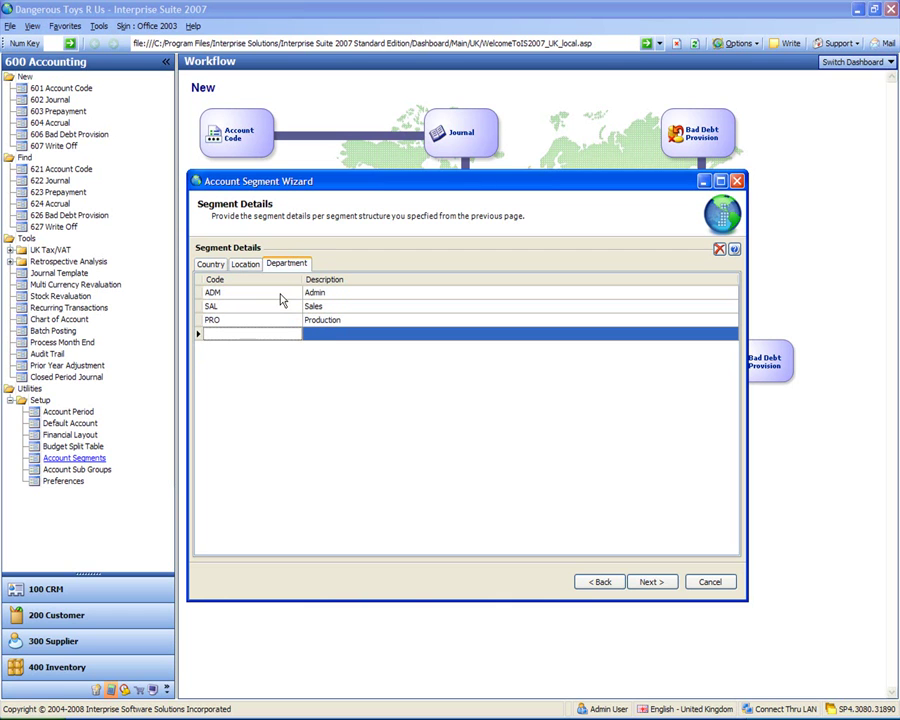
text(SUP)
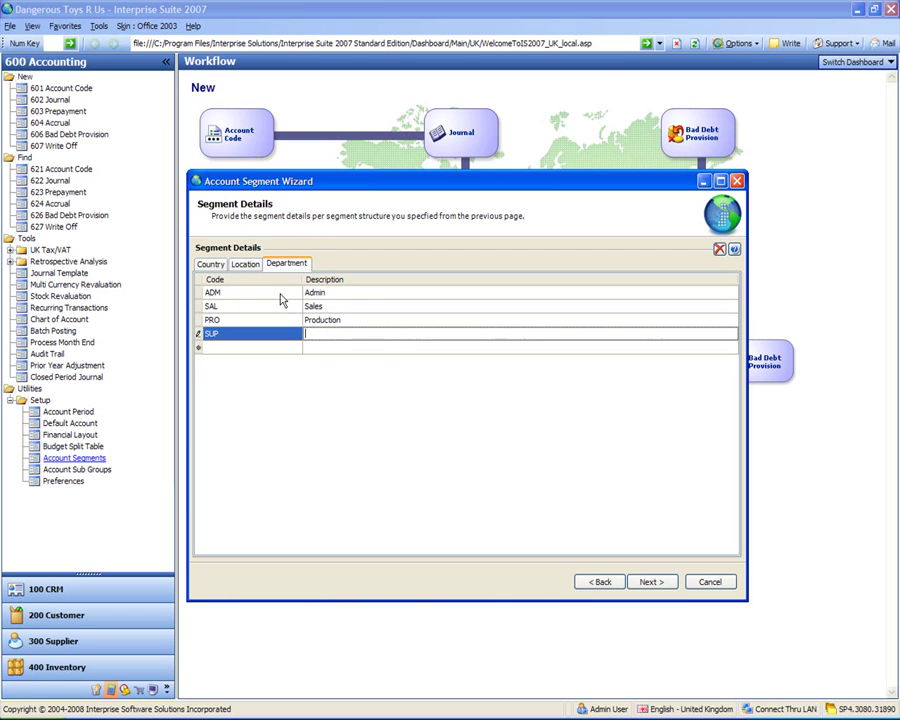
key(Tab)
text(Support)
- In the generated segments, tick FR Paris, PHP MAkati City, UK Manchester/London and US Los Angeles/New York
click(650, 581)
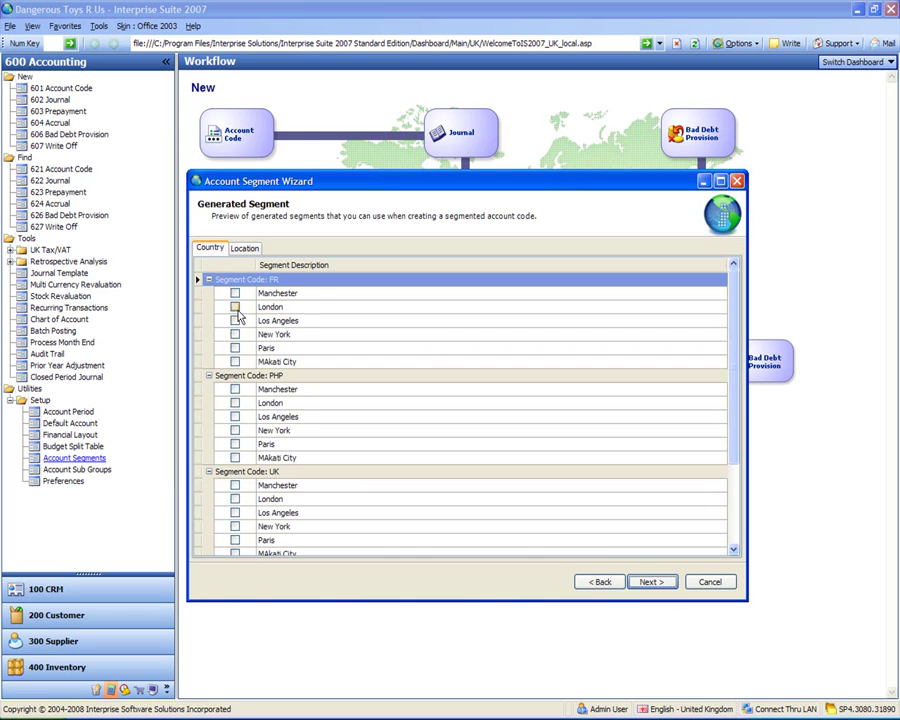
click(235, 348)
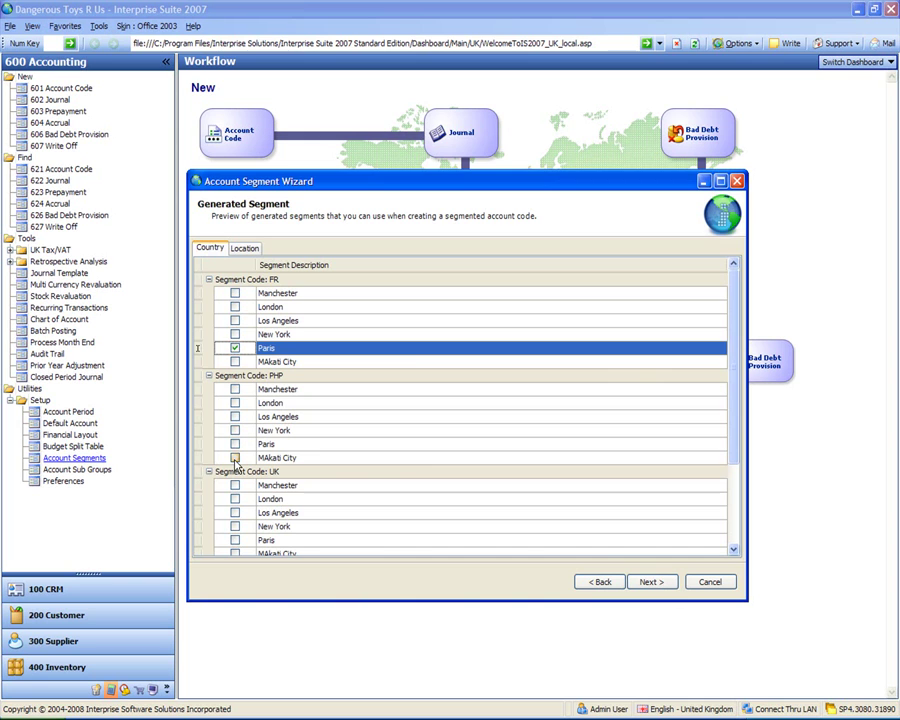
click(235, 458)
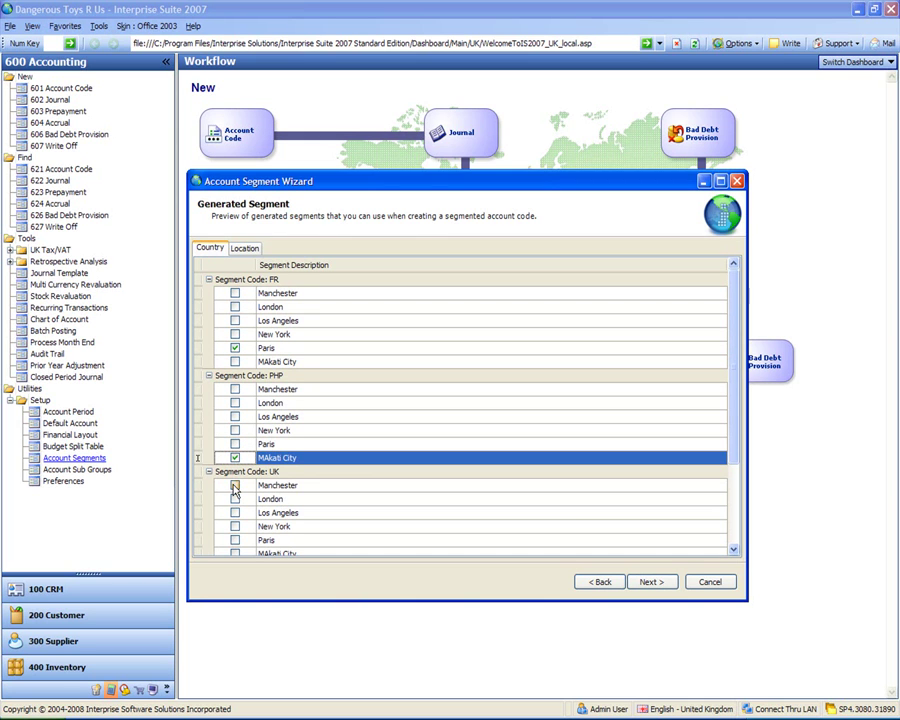
click(235, 487)
click(235, 499)
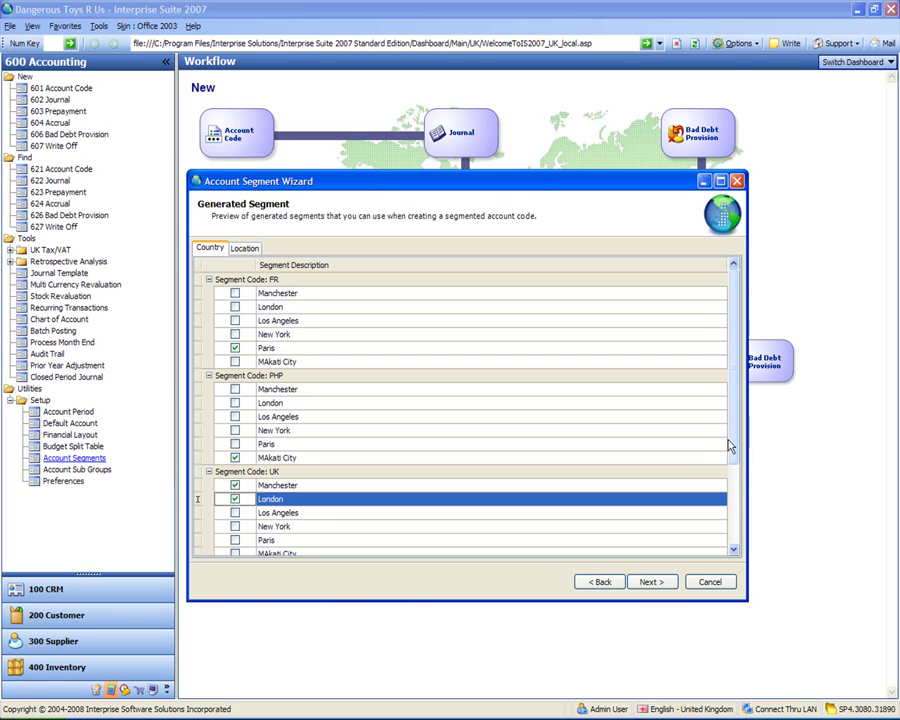
scroll(735, 443, down, 3)
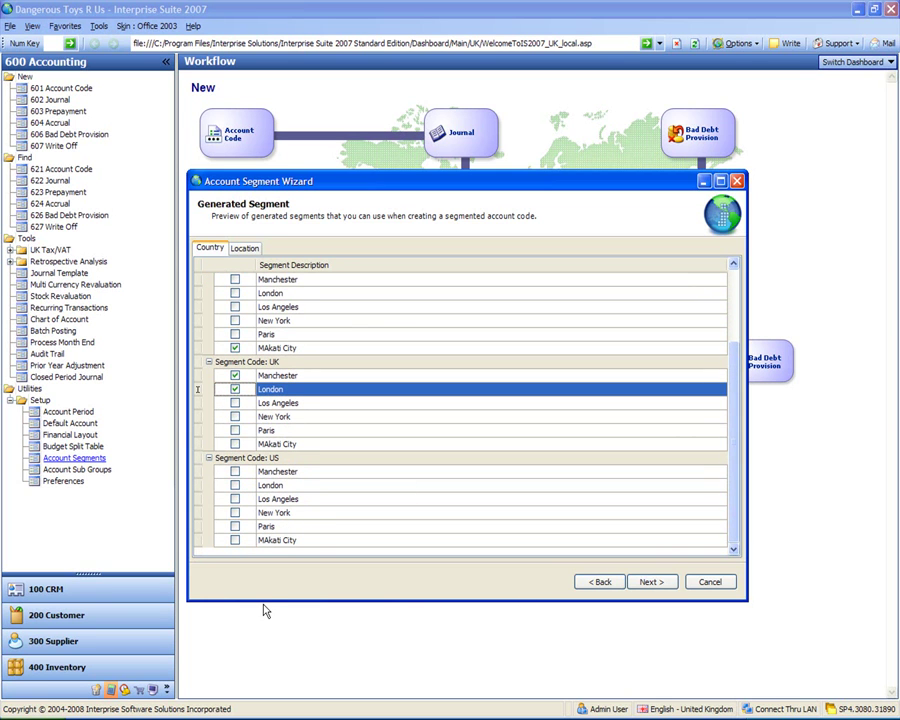
click(235, 499)
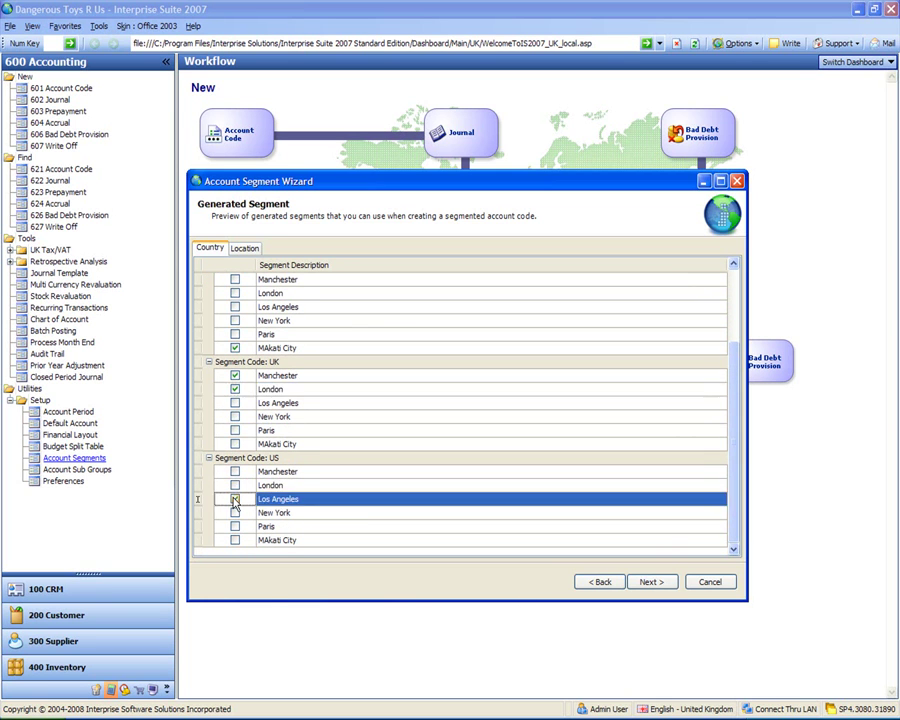
click(235, 512)
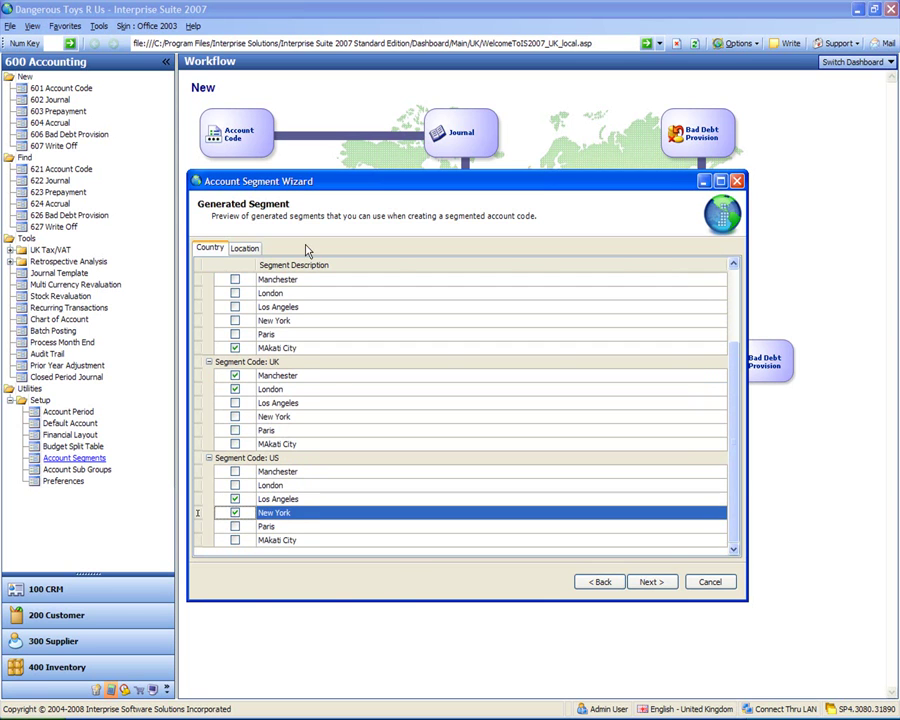
- Assign departments: LA Sales/Production, LON Admin/Support, MAN all four, MC Sales/Support
click(246, 248)
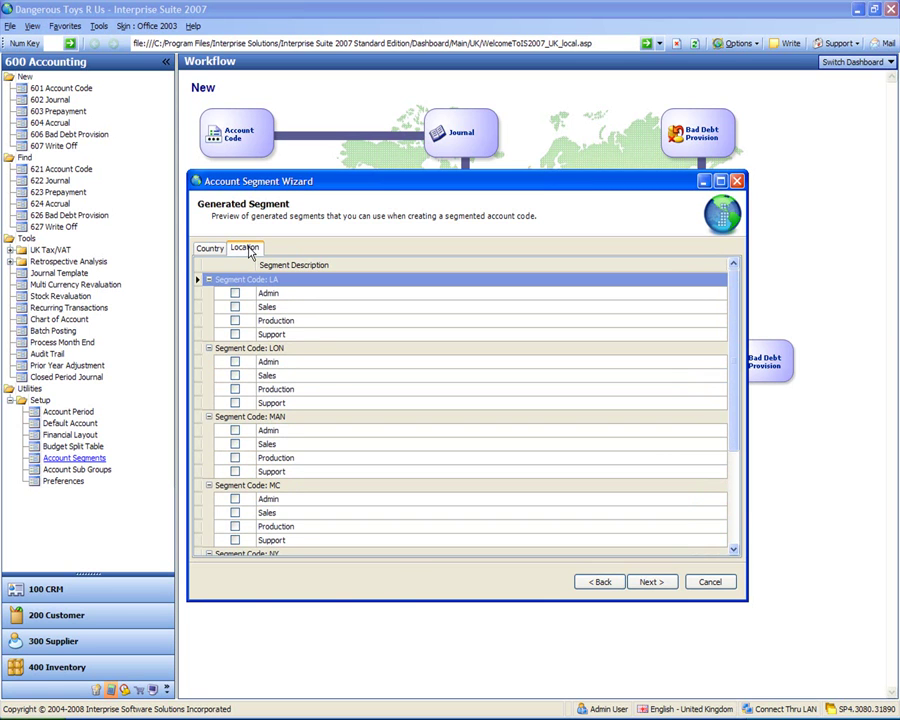
click(235, 307)
click(235, 321)
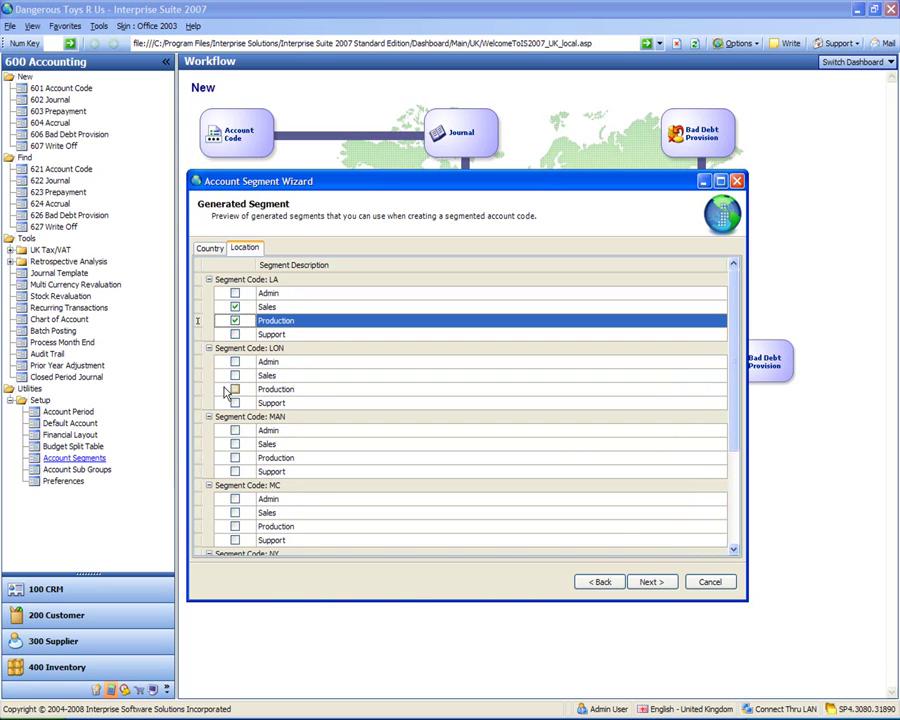
click(235, 362)
click(235, 403)
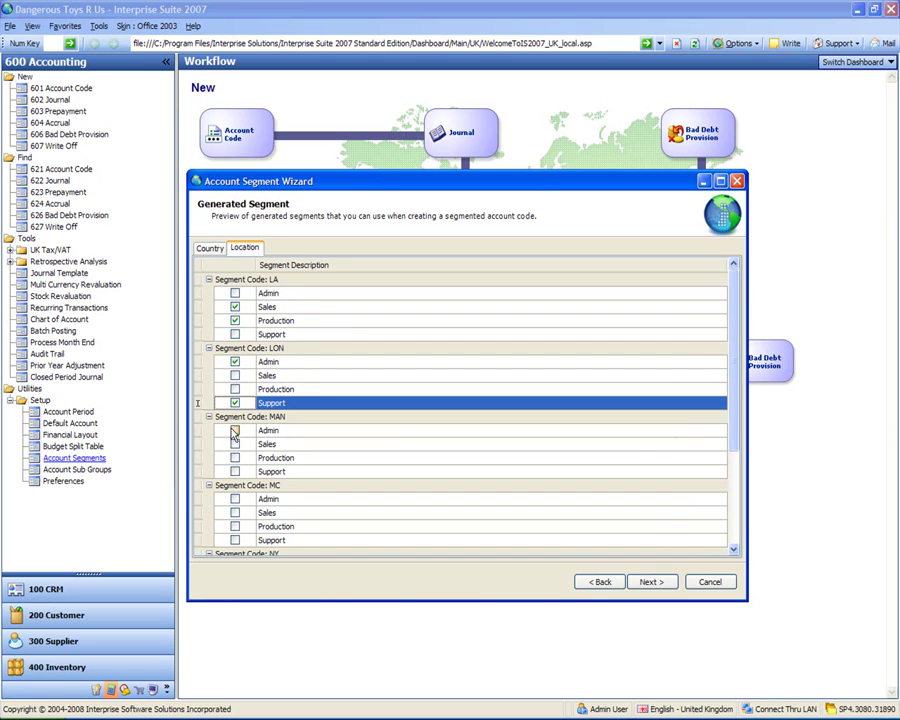
click(235, 430)
click(235, 444)
click(235, 458)
click(235, 471)
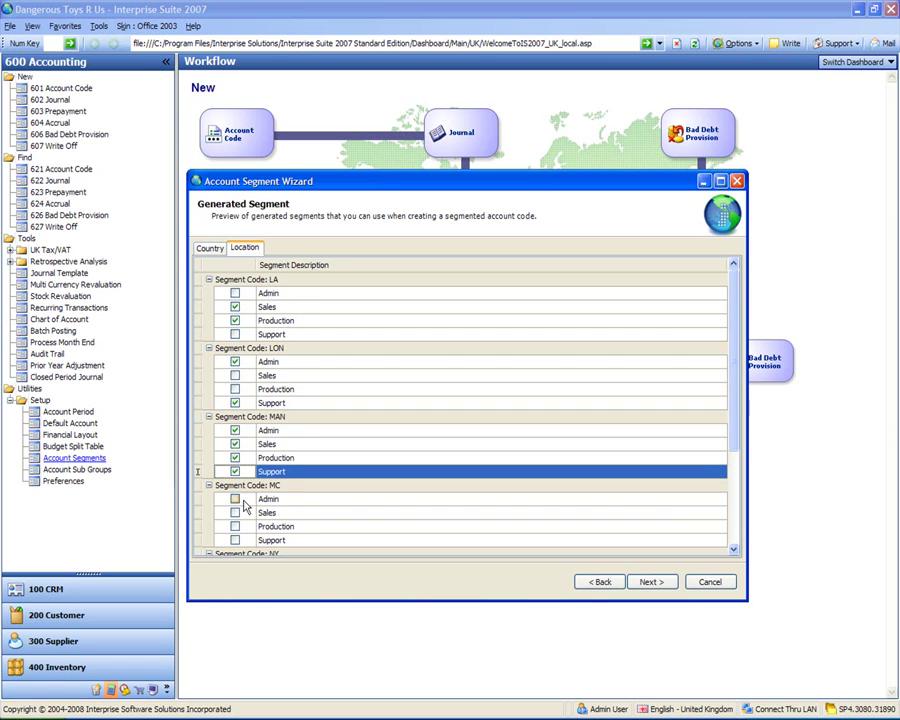
click(235, 512)
click(235, 540)
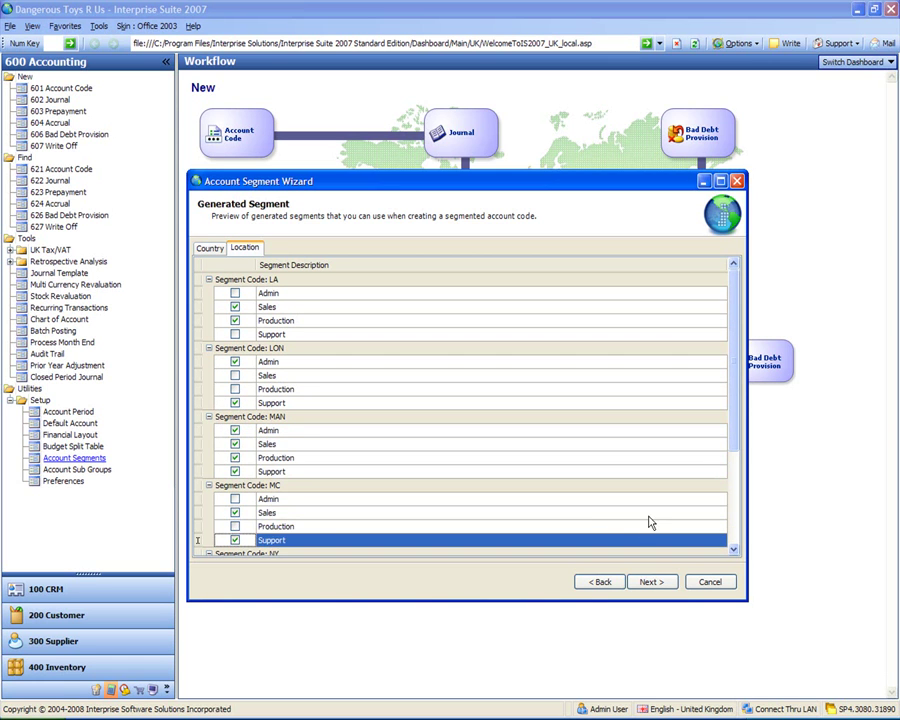
- Give NY Admin, Production and Support, PAR all four departments, and reach the final page
drag(731, 403, 740, 490)
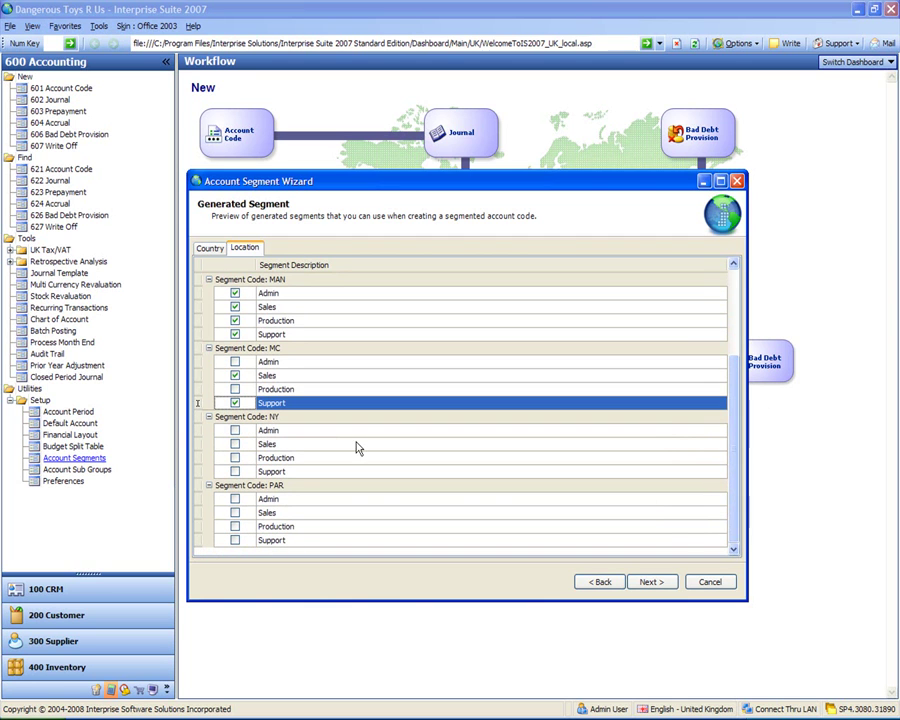
click(235, 431)
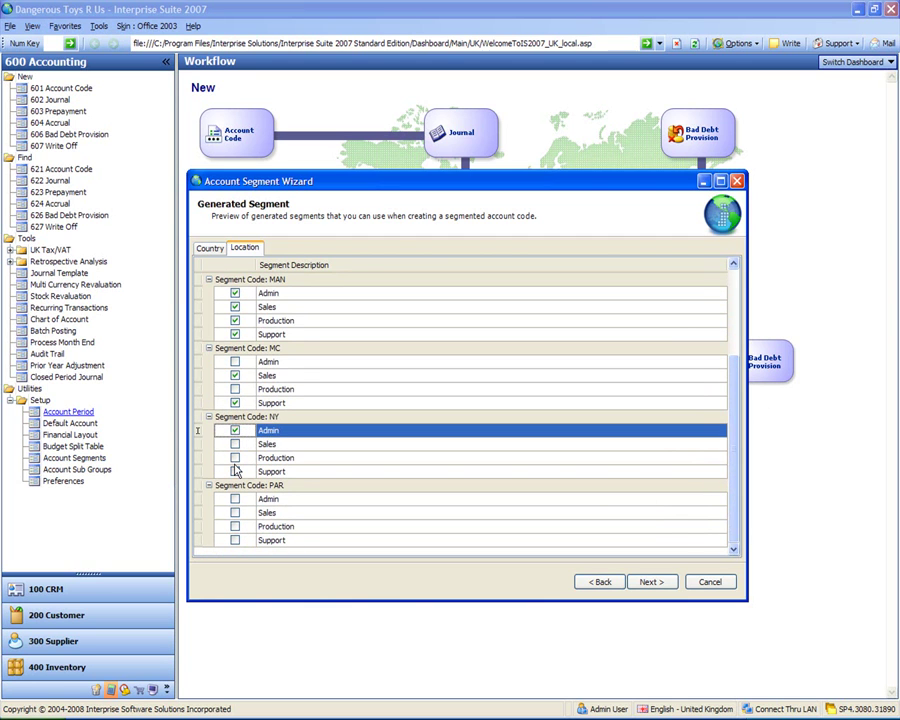
click(235, 472)
click(235, 458)
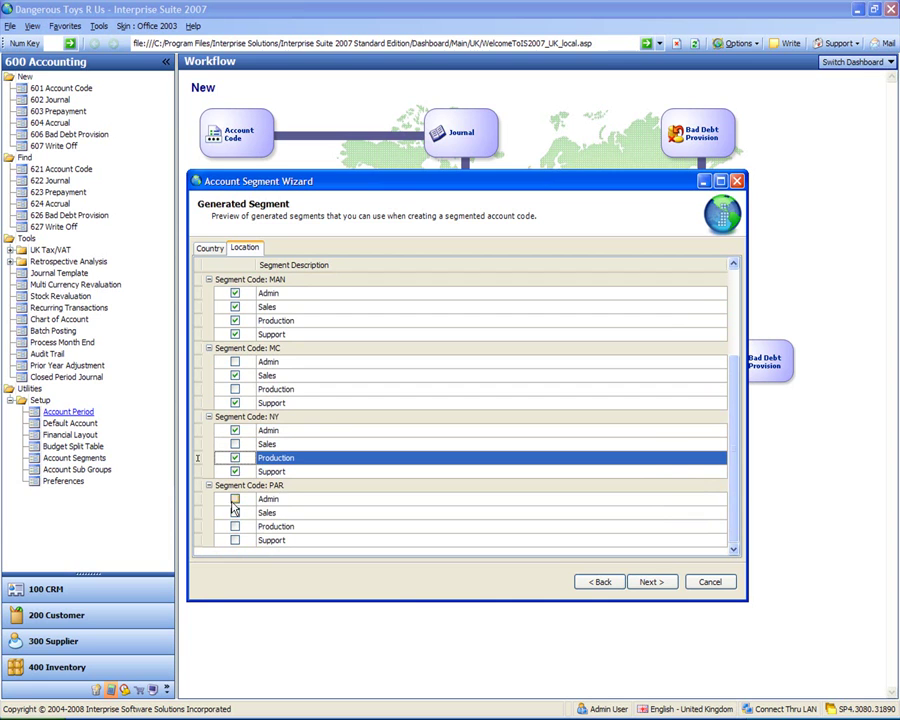
click(235, 500)
click(235, 512)
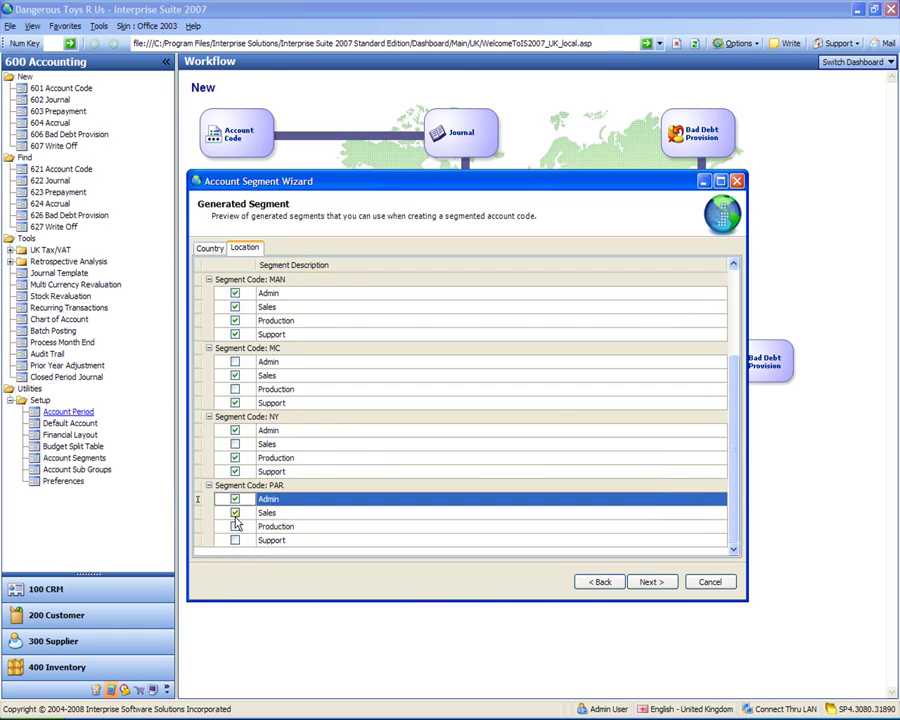
click(235, 526)
click(235, 540)
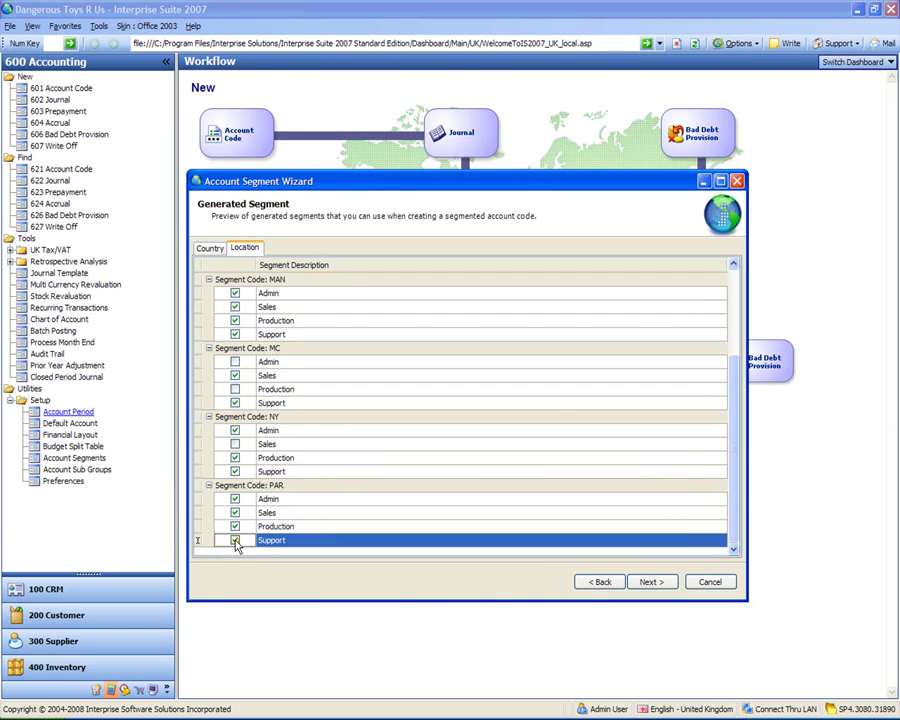
click(650, 582)
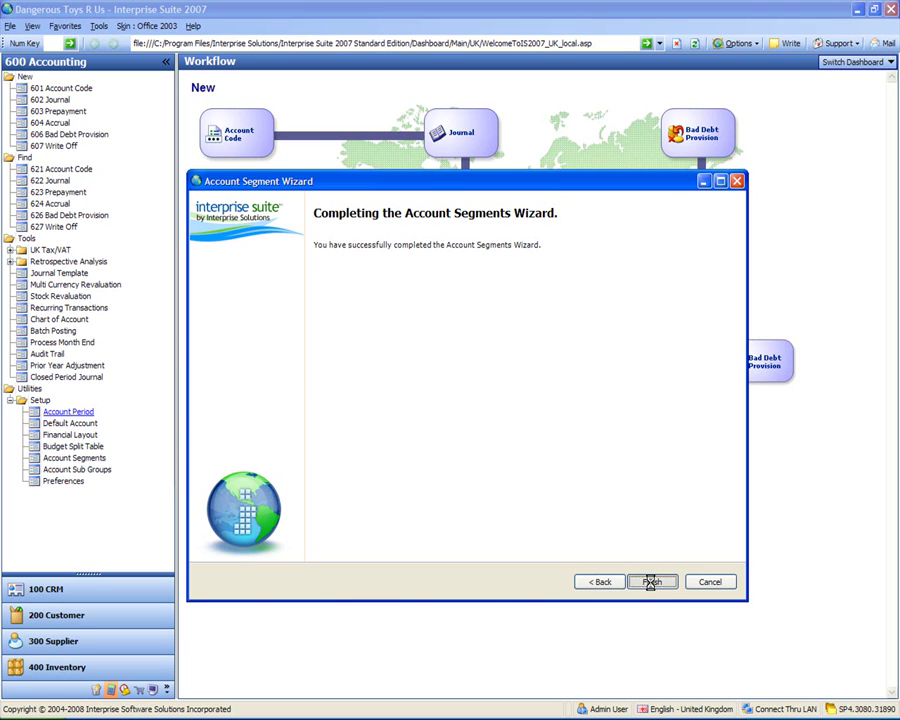
- Finish the segment wizard and start the Chart of Accounts wizard copying from a template
click(651, 582)
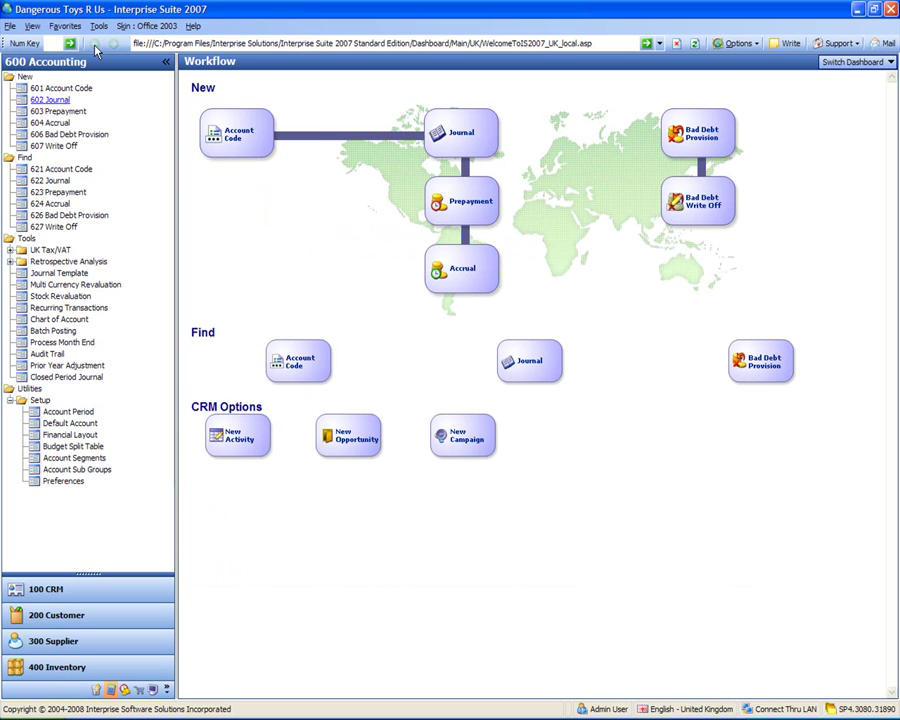
click(62, 89)
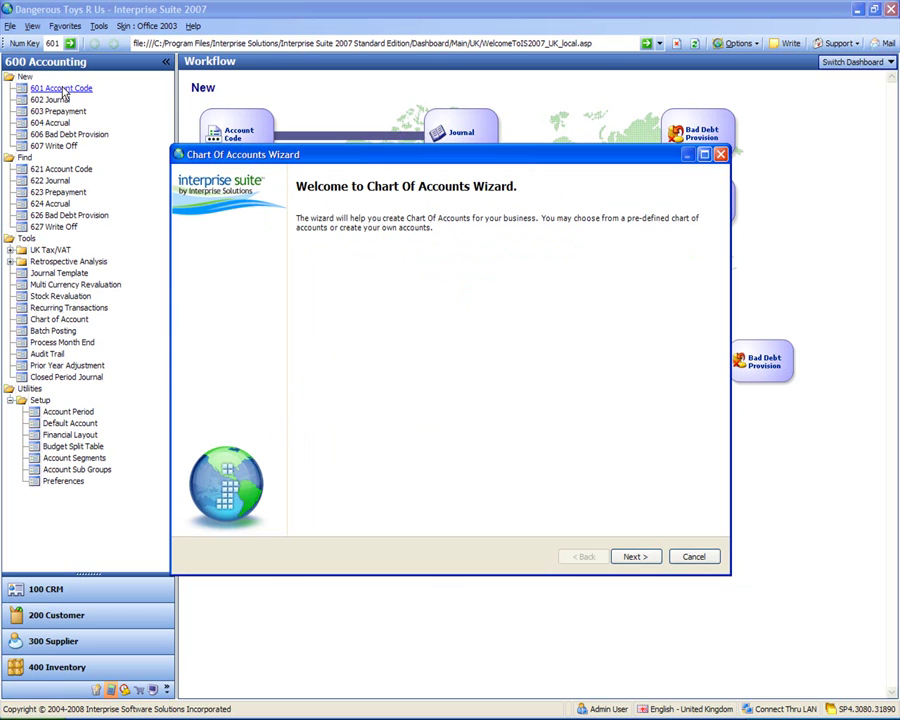
click(632, 560)
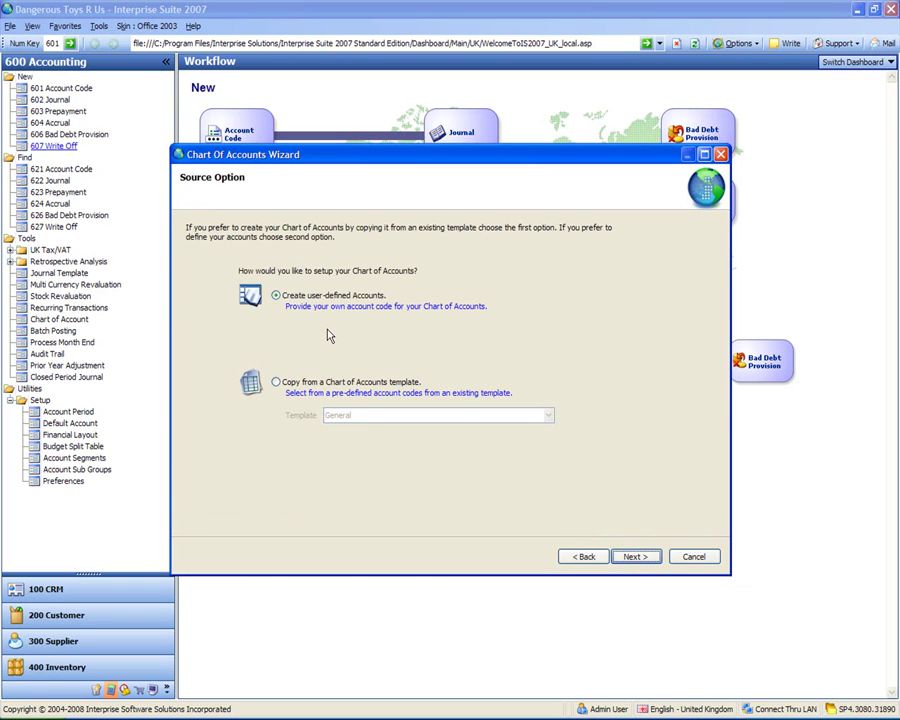
click(277, 384)
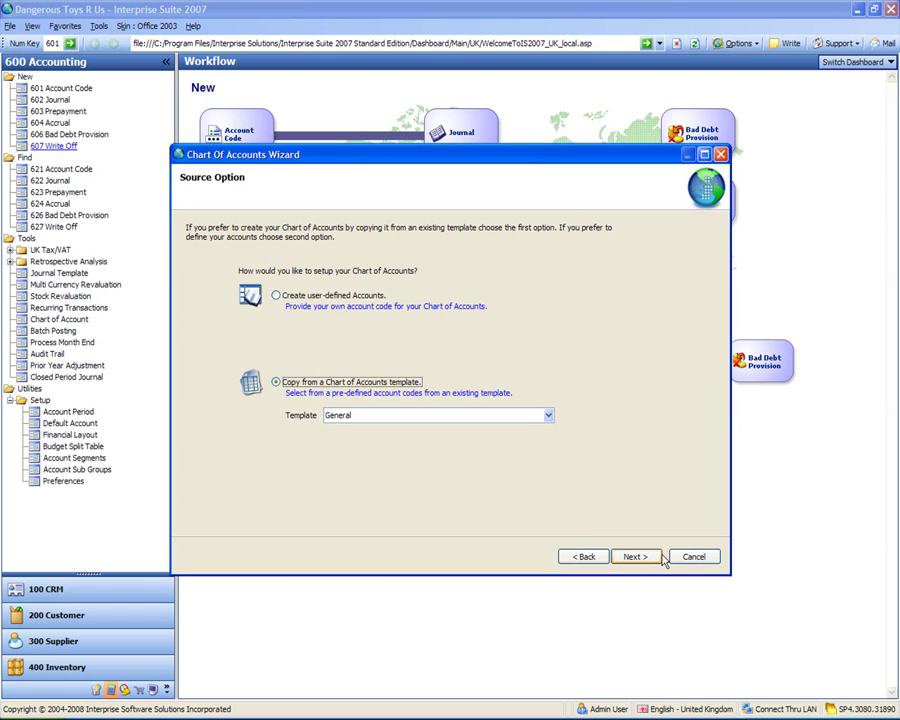
click(630, 556)
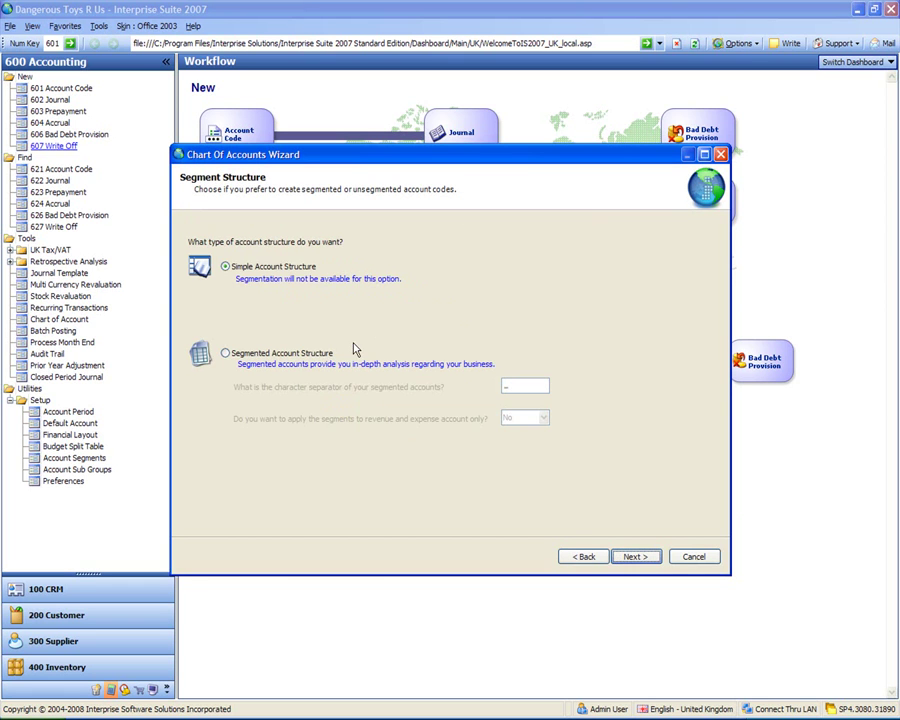
- Choose a segmented account structure for revenue and expense accounts only, reaching Define Segment Details
click(296, 364)
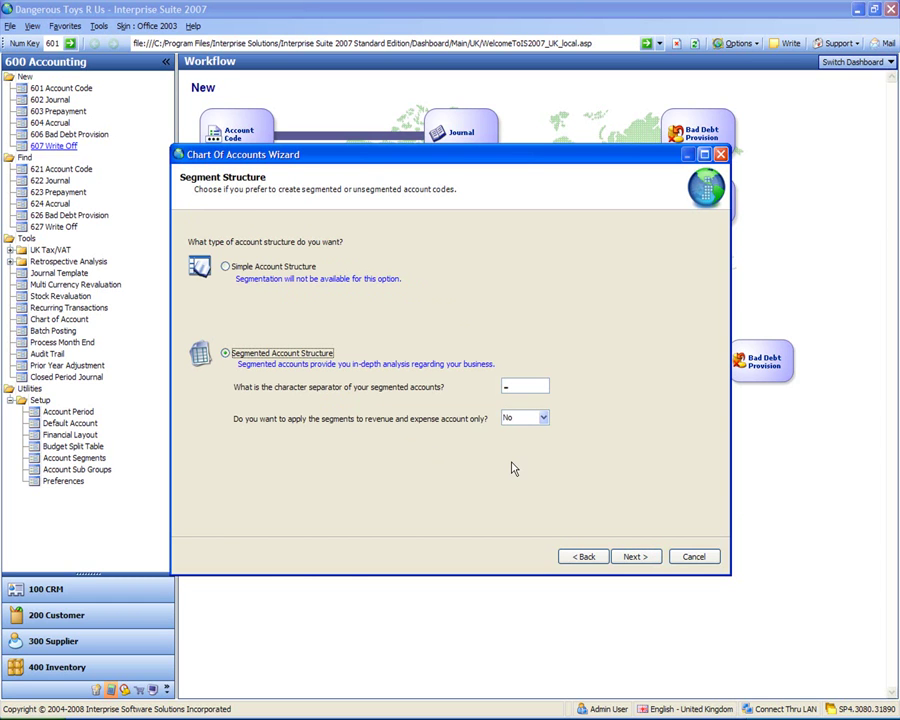
click(634, 558)
click(585, 557)
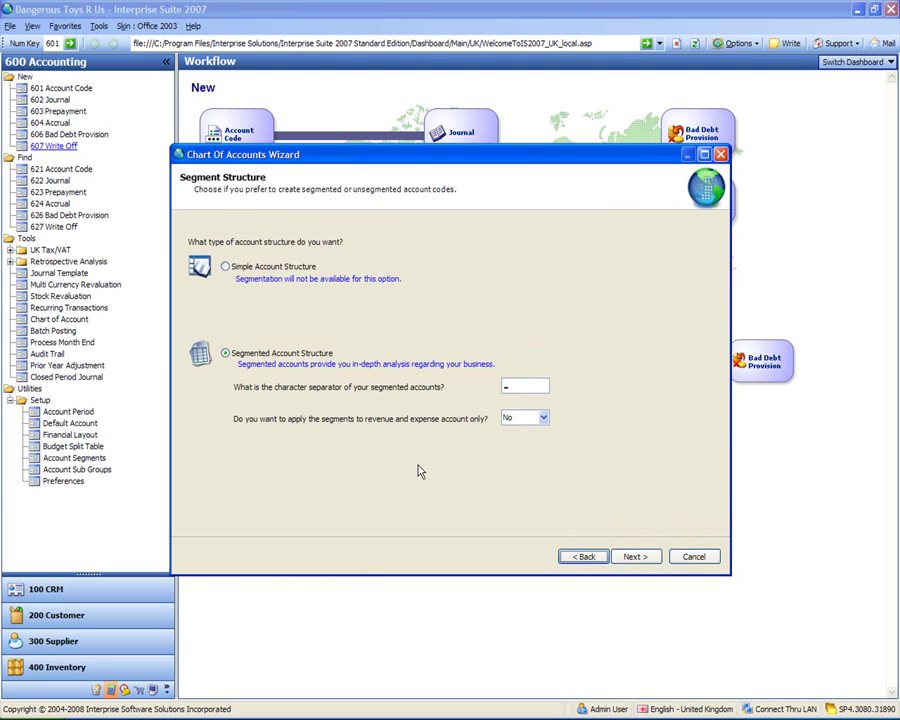
click(544, 419)
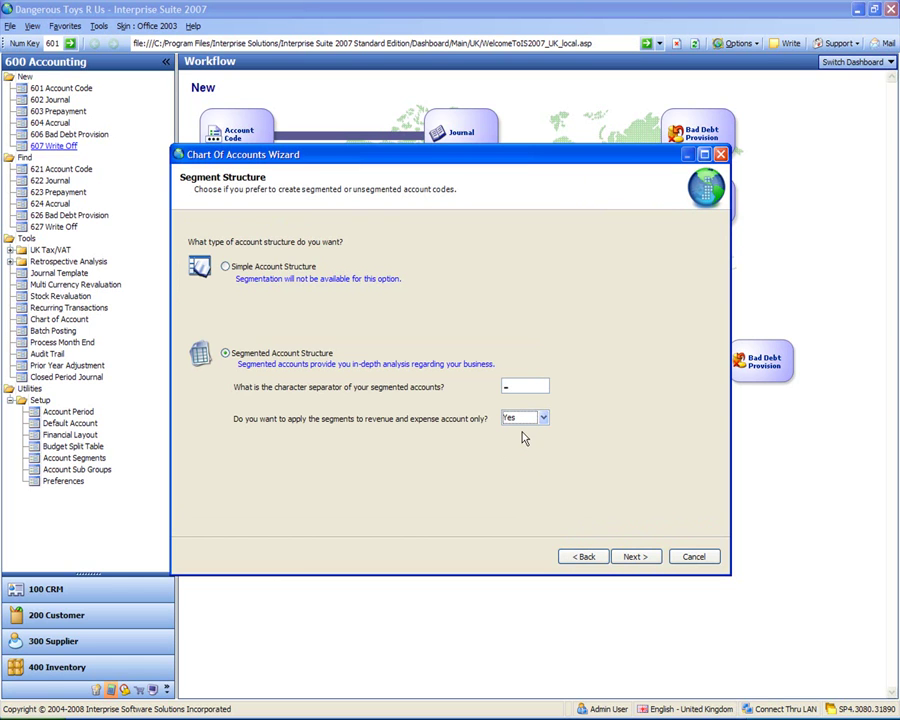
click(633, 558)
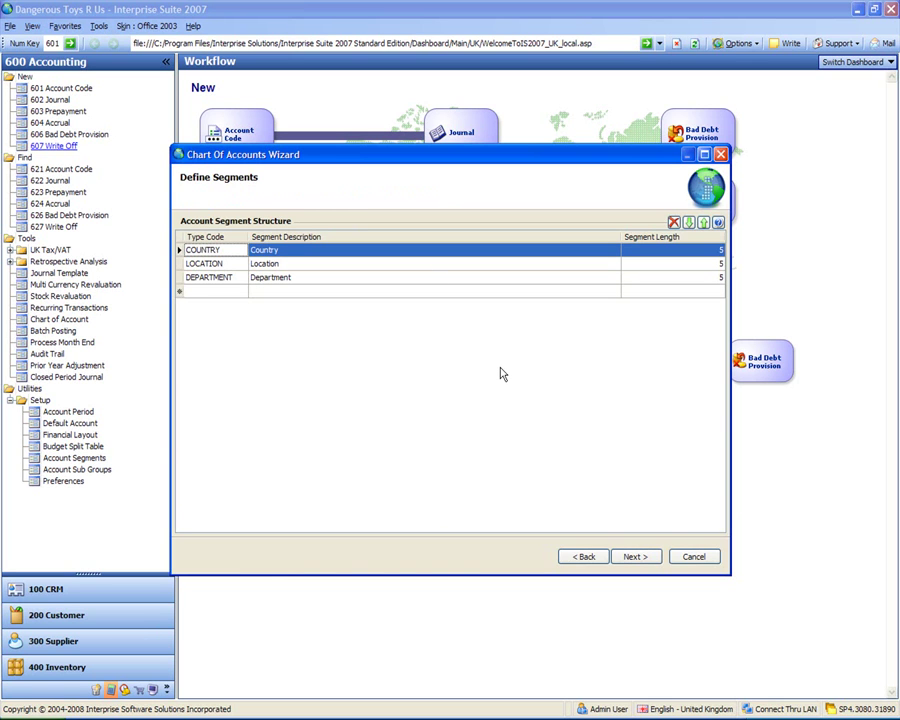
click(637, 556)
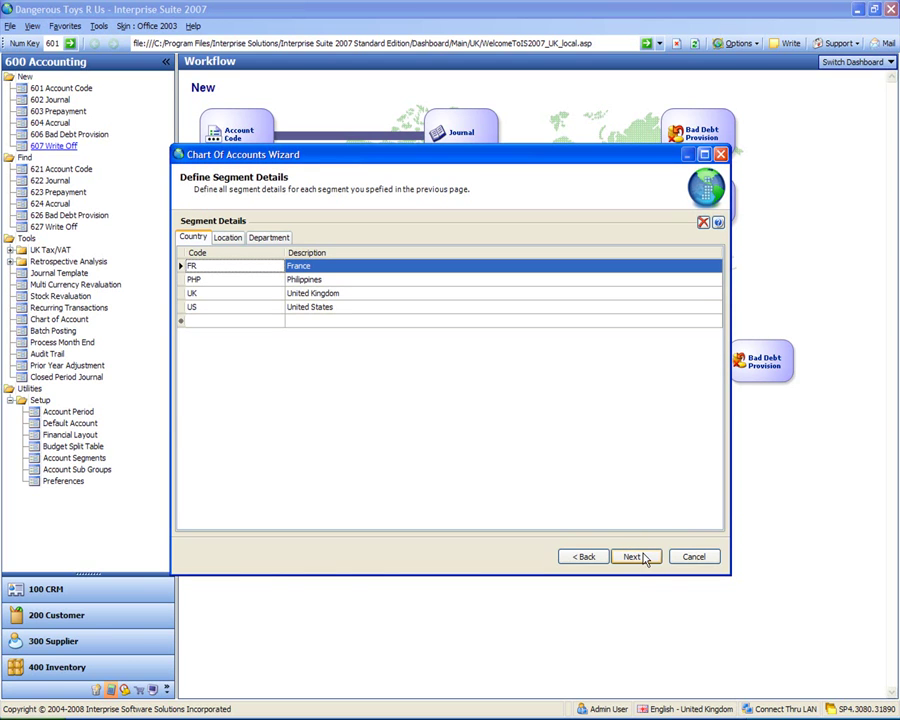
- Generate the Account Code List, scroll through codes like 4975-FR-PAR-SUP, then cancel the wizard
click(636, 557)
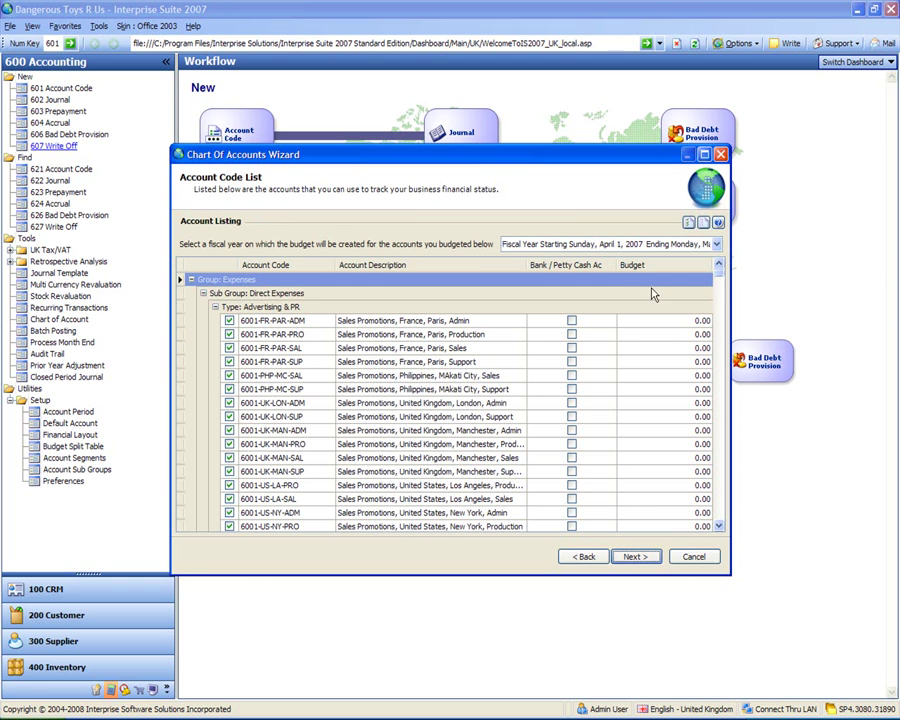
scroll(720, 285, down, 5)
mouse_move(718, 285)
mouse_down()
mouse_move(718, 450)
mouse_move(720, 268)
mouse_up()
drag(722, 280, 722, 495)
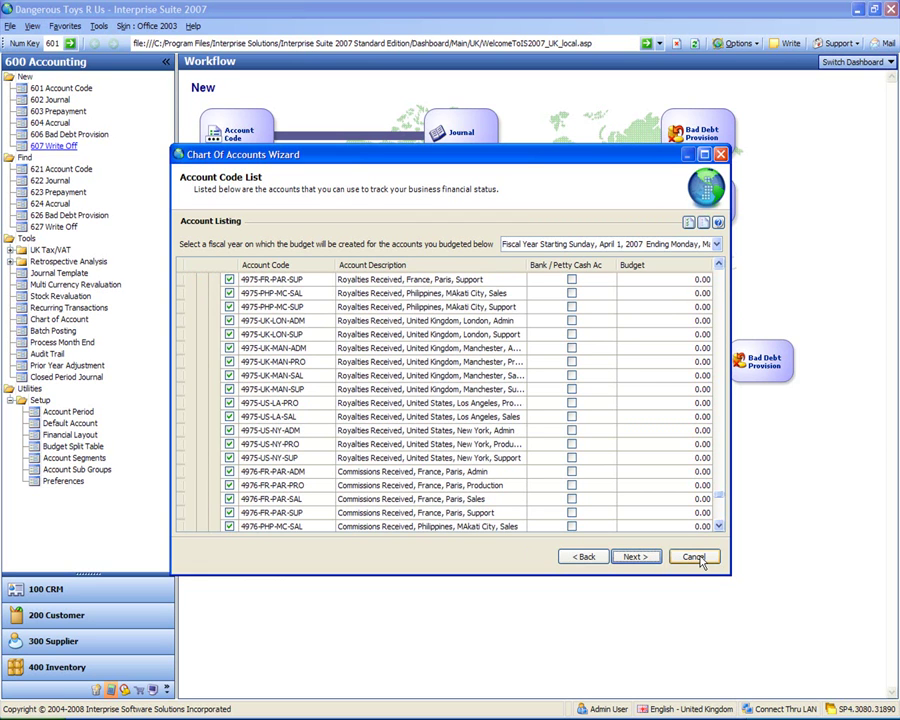
click(694, 557)
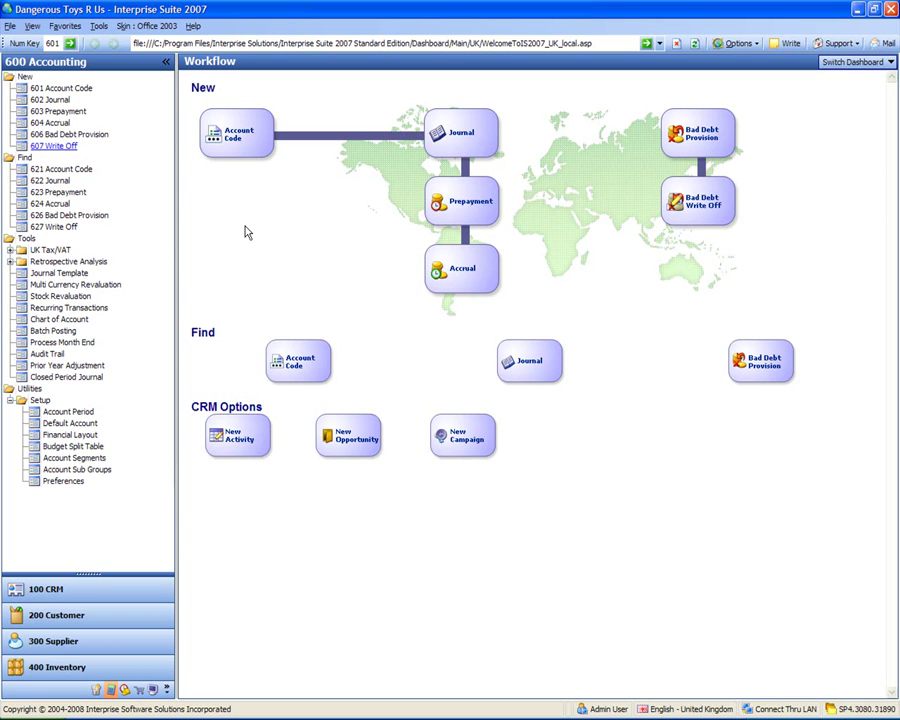
- Open a new journal and set its Journal Date to 31 December 2007
click(56, 102)
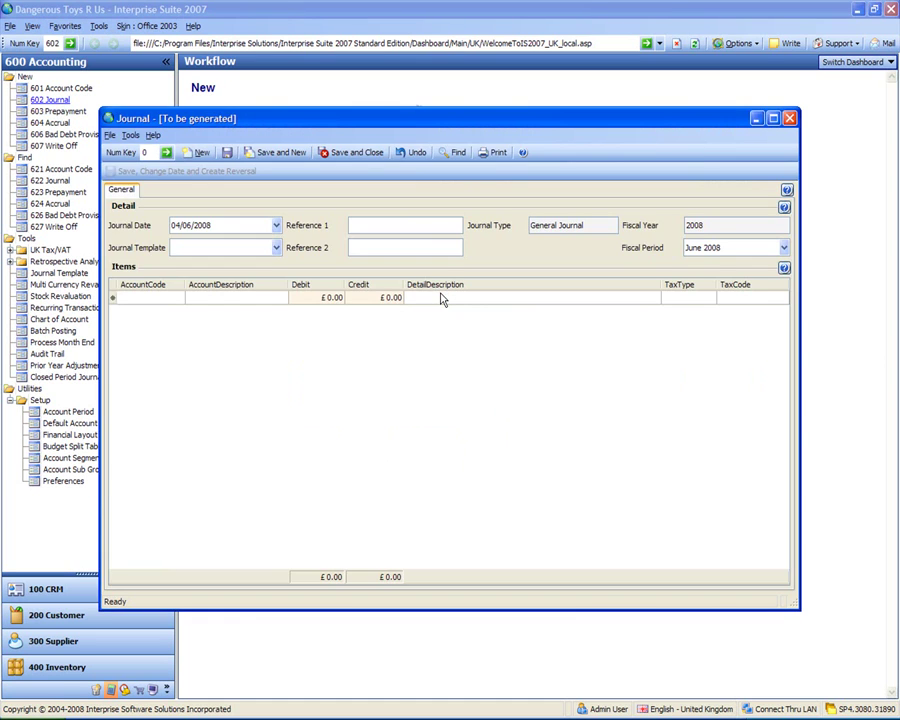
click(276, 225)
click(176, 243)
click(176, 243)
click(176, 243)
click(176, 243)
click(176, 243)
click(176, 243)
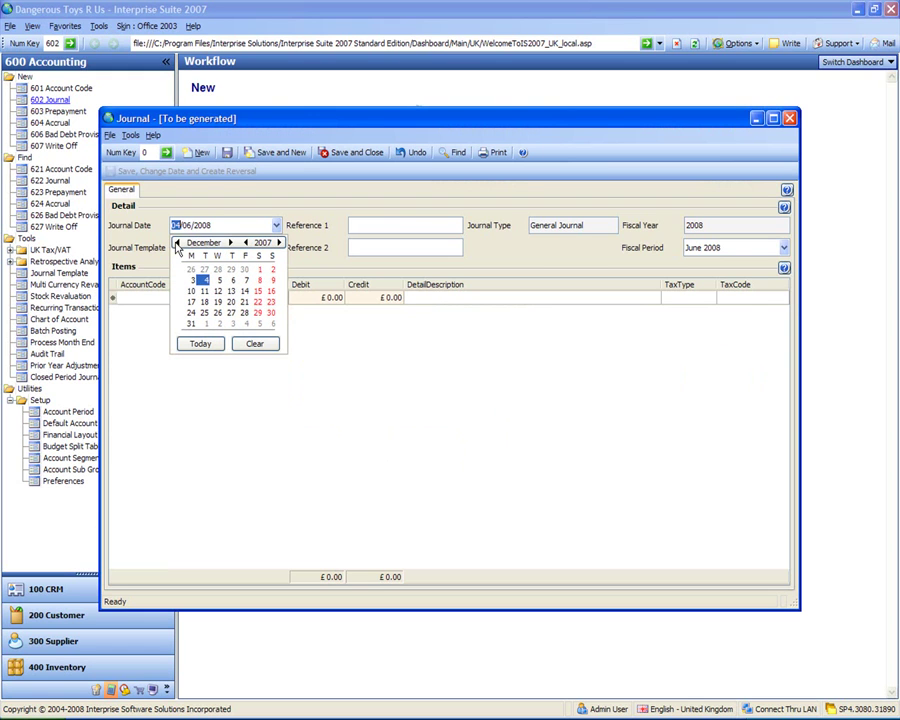
click(192, 323)
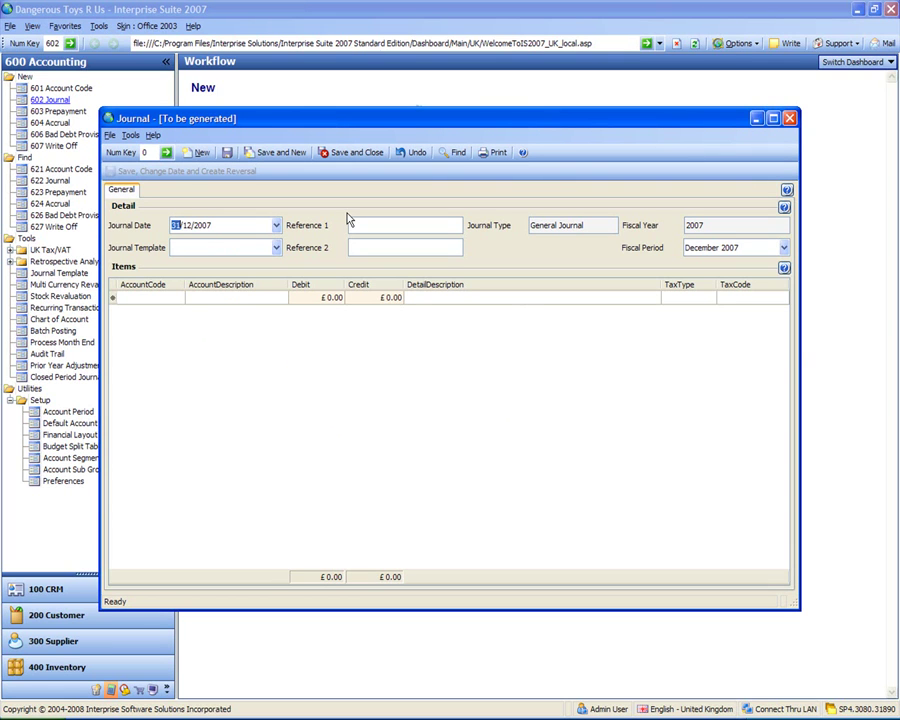
- Enter 'Opening Trial Balance' as the journal's Reference 1
click(380, 228)
text(Opening Trial Balance)
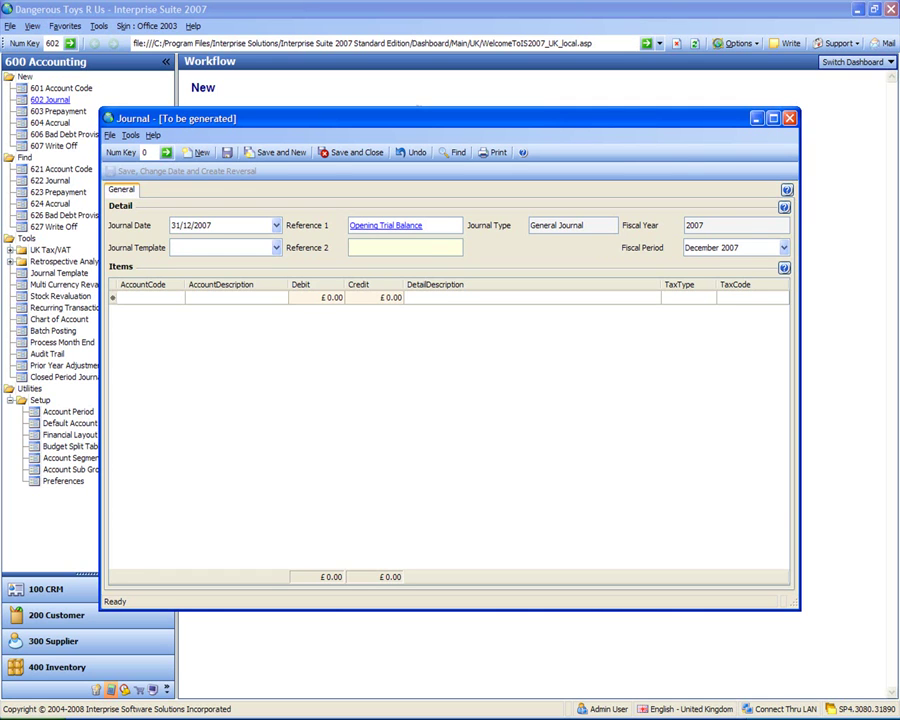
key(Tab)
- Add debit lines 0020 Plant & Machinery £5,000 and 0040 Fixtures & Fittings £2,000
click(158, 300)
click(178, 299)
click(141, 393)
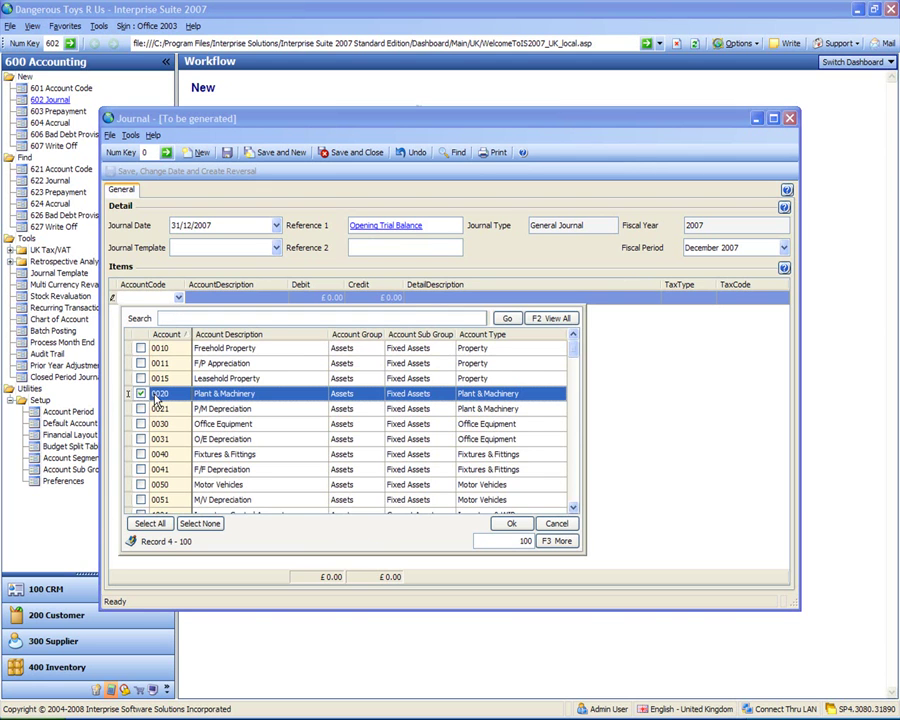
click(511, 524)
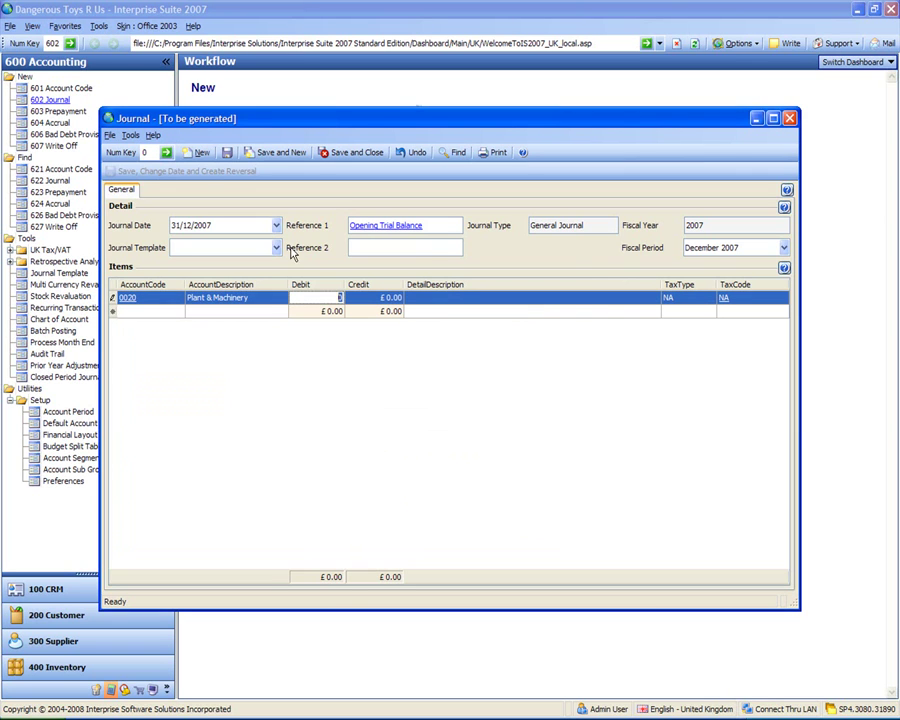
click(326, 297)
text(5000)
key(Tab)
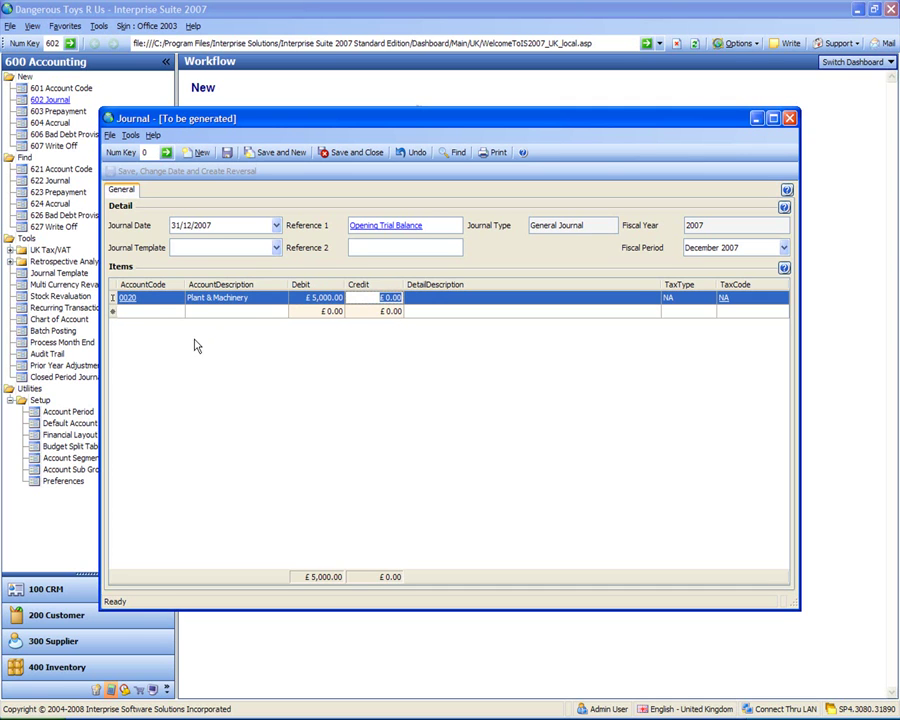
click(160, 316)
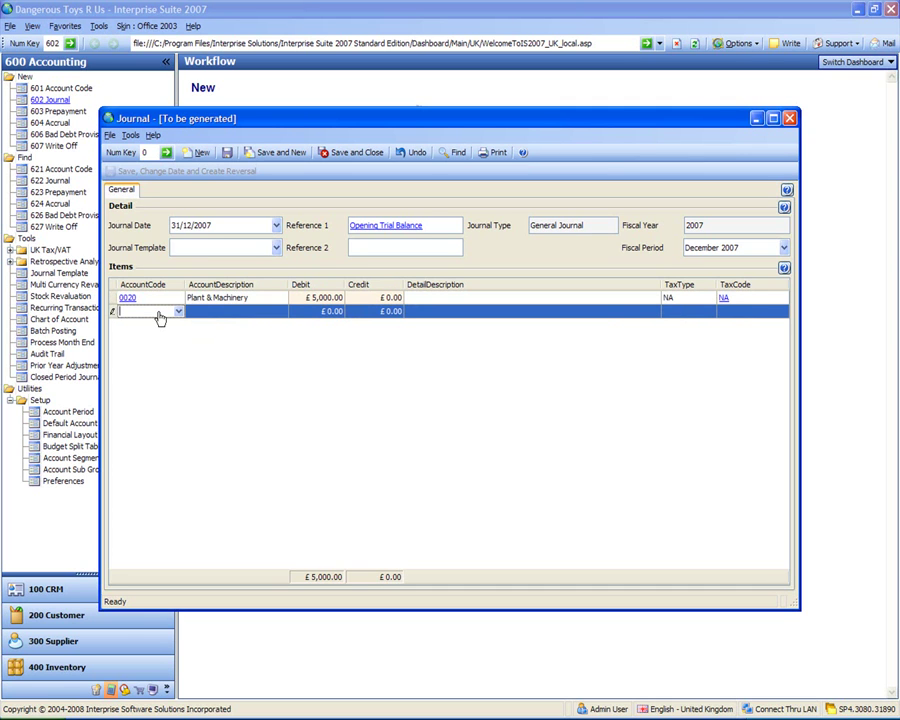
text(0040)
key(Tab)
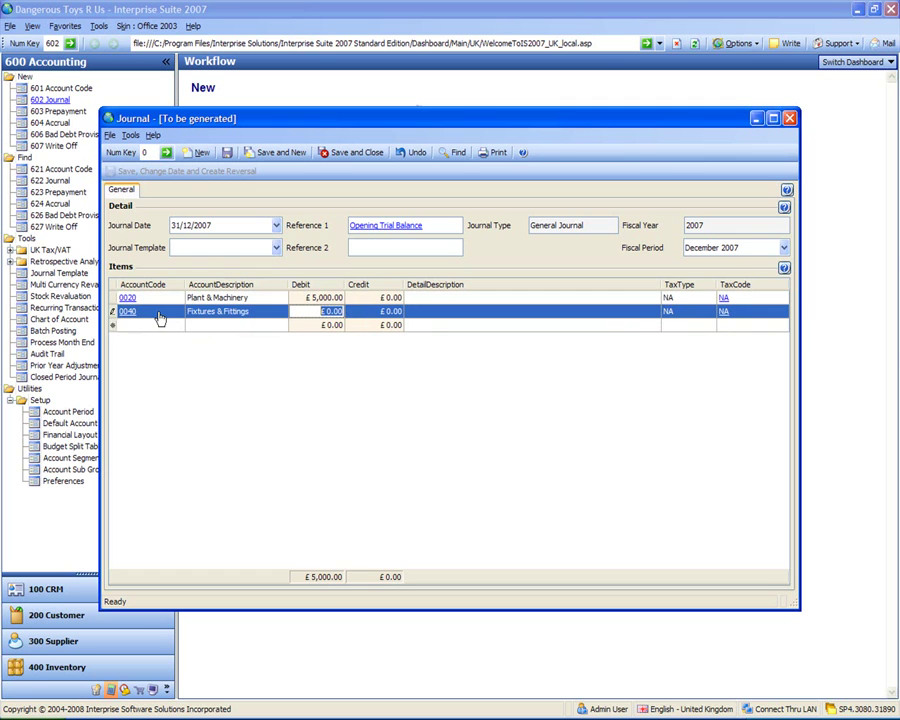
text(2000)
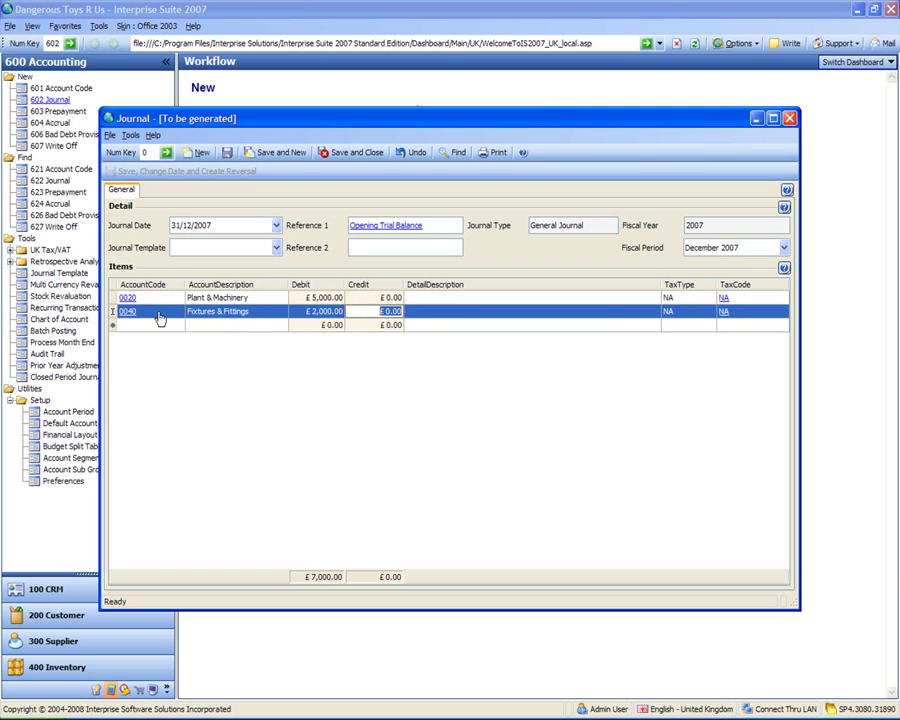
click(160, 330)
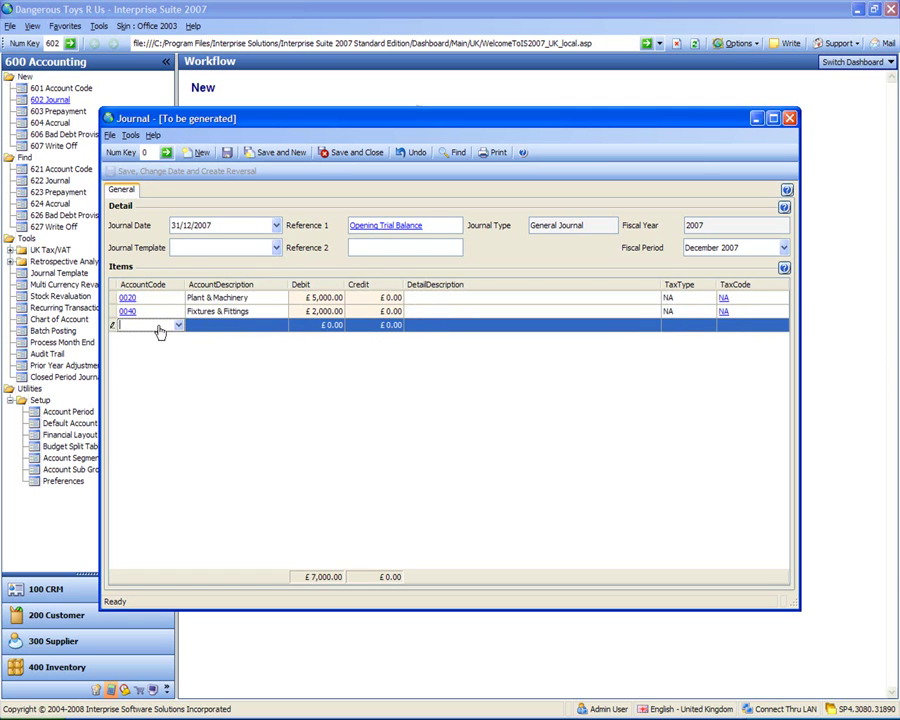
- Add credit lines 0041 F/F Depreciation £1,000 and 2109 Accruals £4,000
text(0041)
key(Tab)
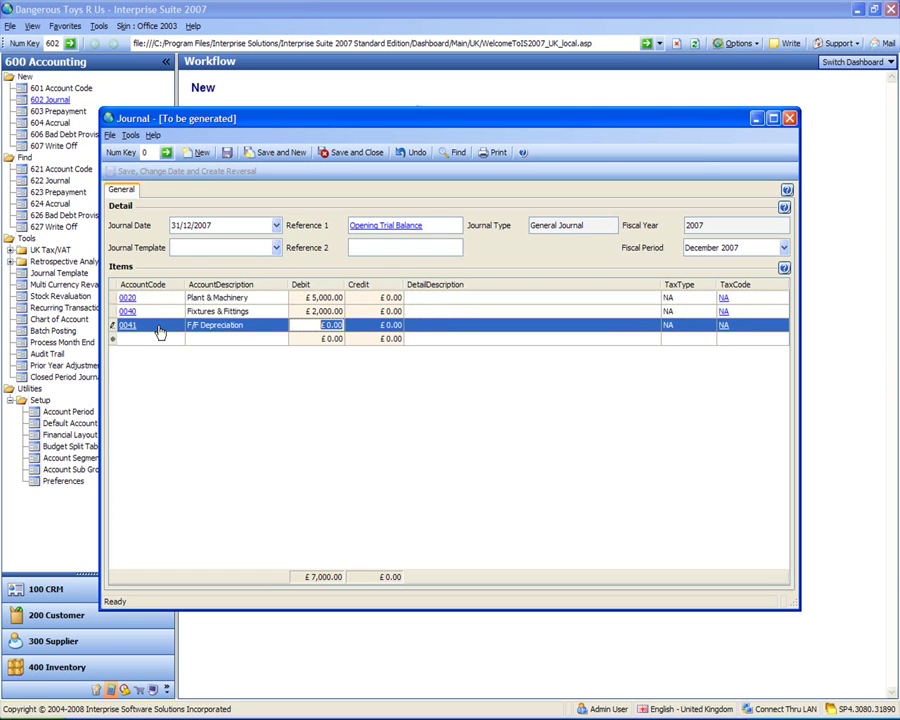
key(Tab)
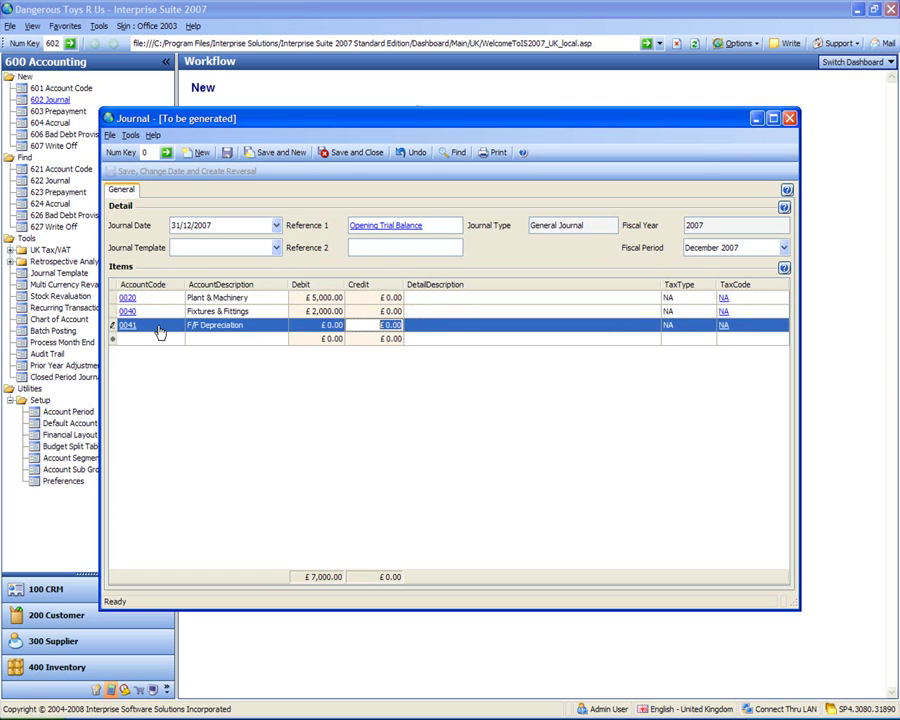
text(1000)
click(177, 341)
click(167, 344)
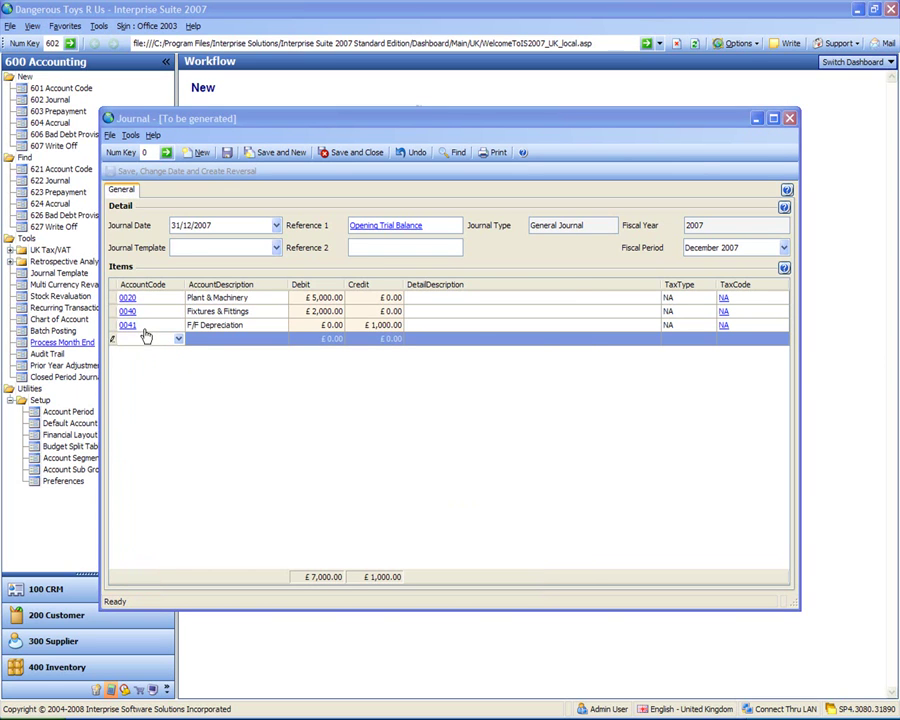
click(145, 341)
text(2109)
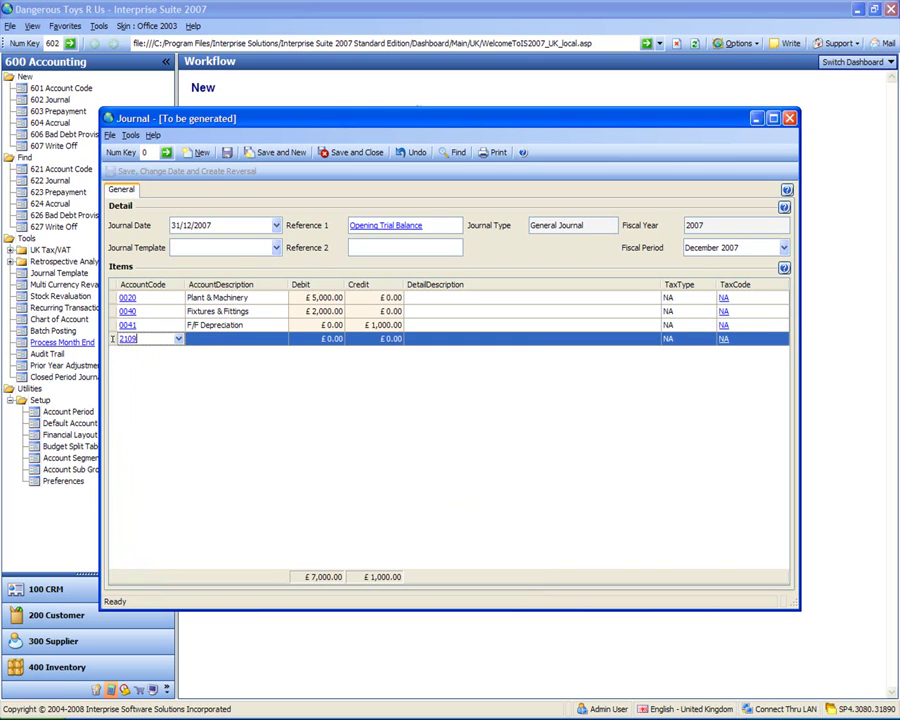
key(Tab)
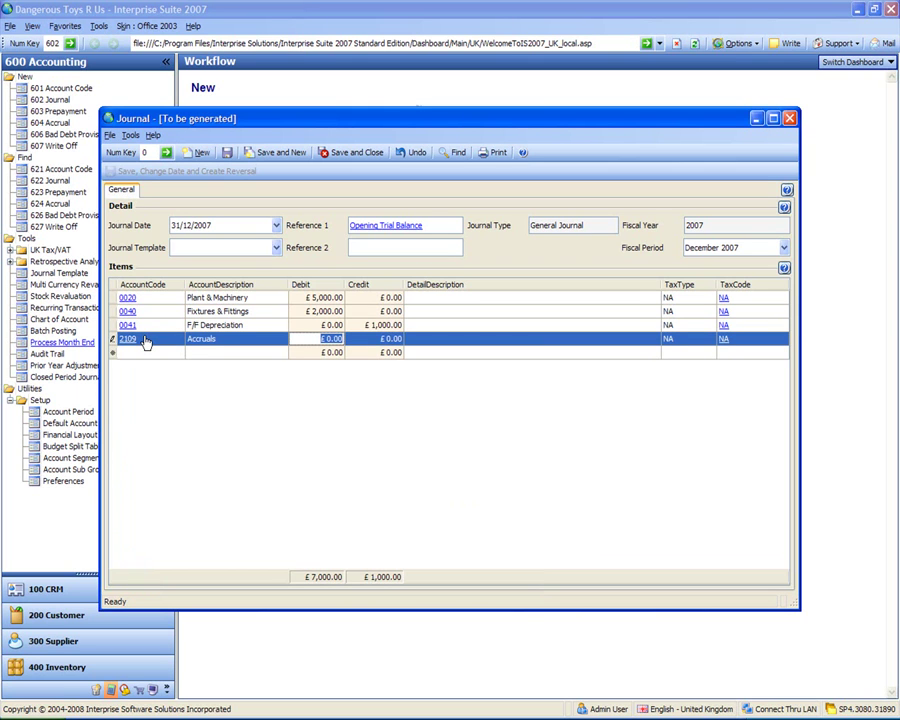
key(Tab)
text(4000)
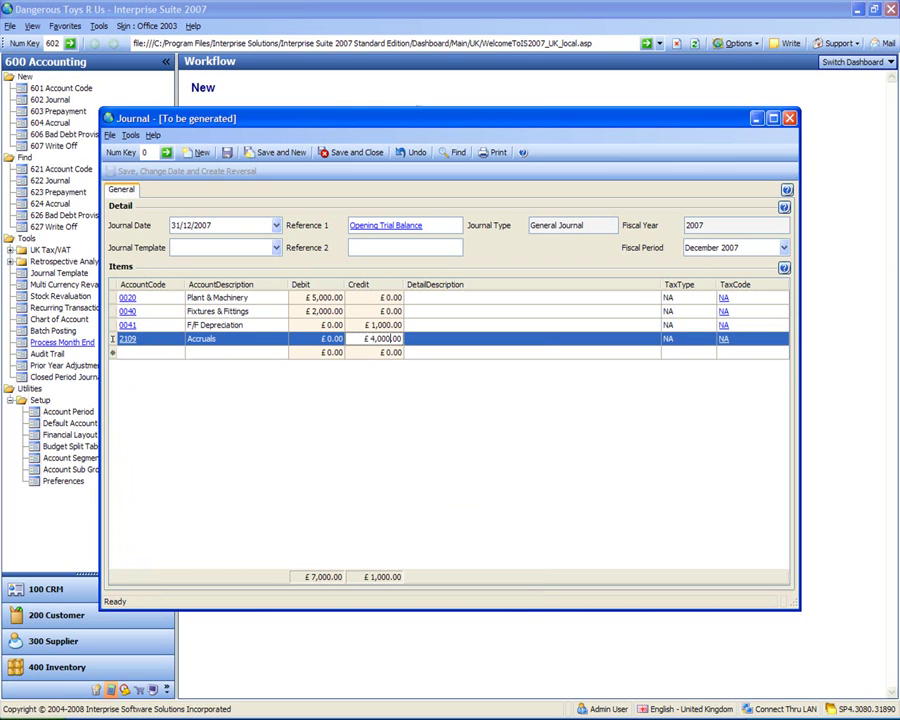
- Add 1103 Prepayments debit £5,000 and 9999 Opening Balance Control credit £7,000, balancing at £12,000
click(180, 354)
click(167, 359)
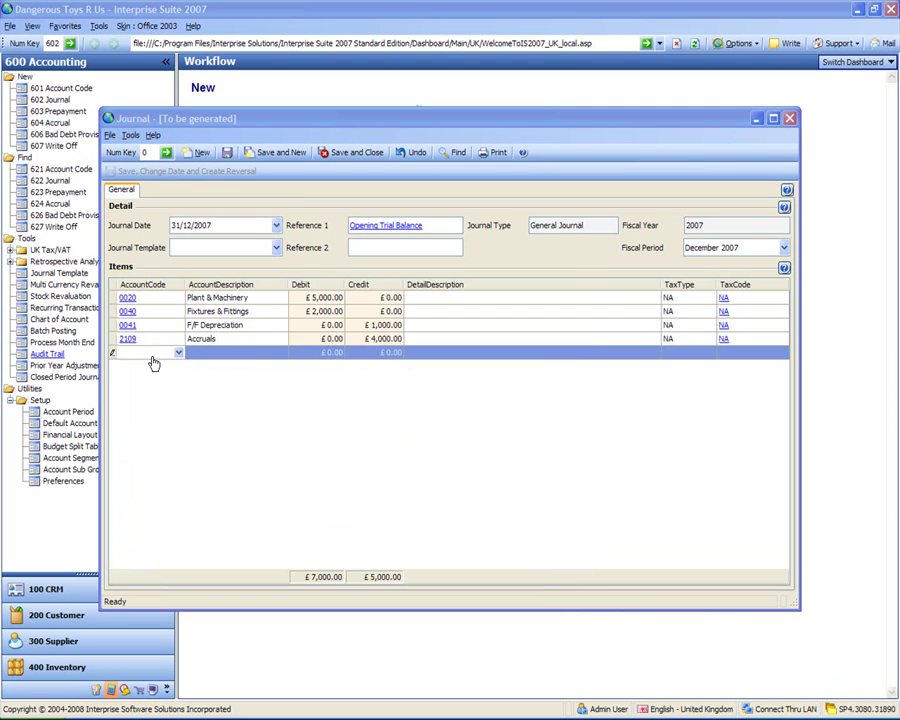
click(153, 358)
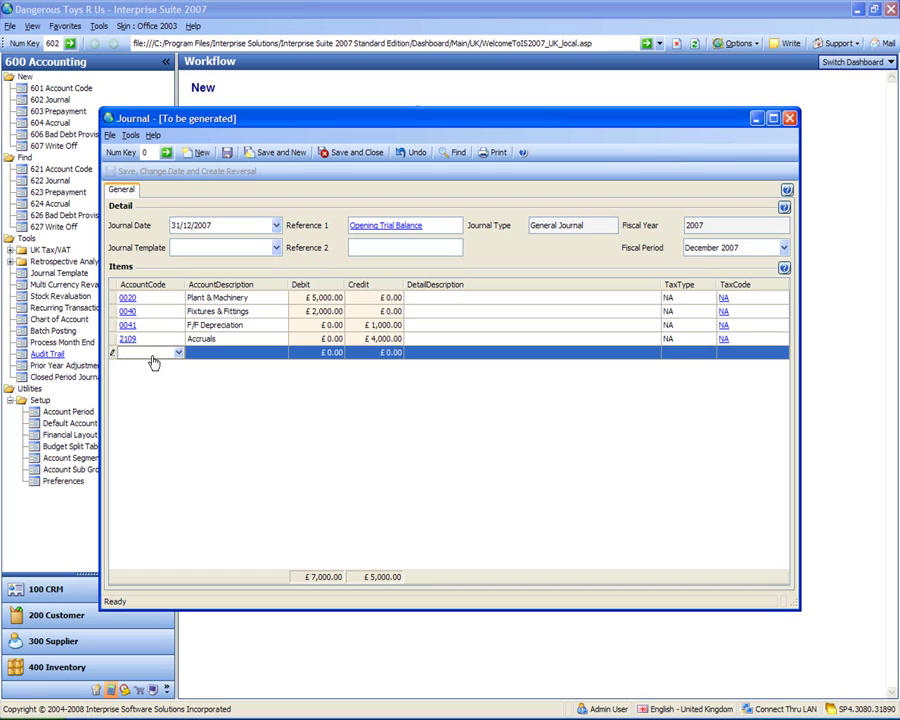
text(1103)
key(Tab)
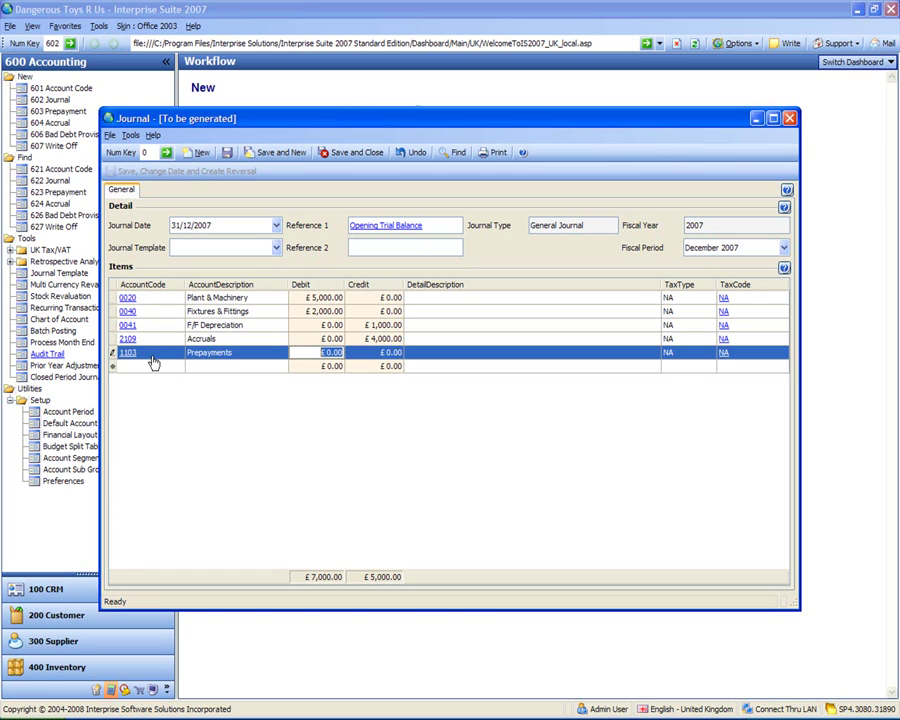
text(5000)
key(Tab)
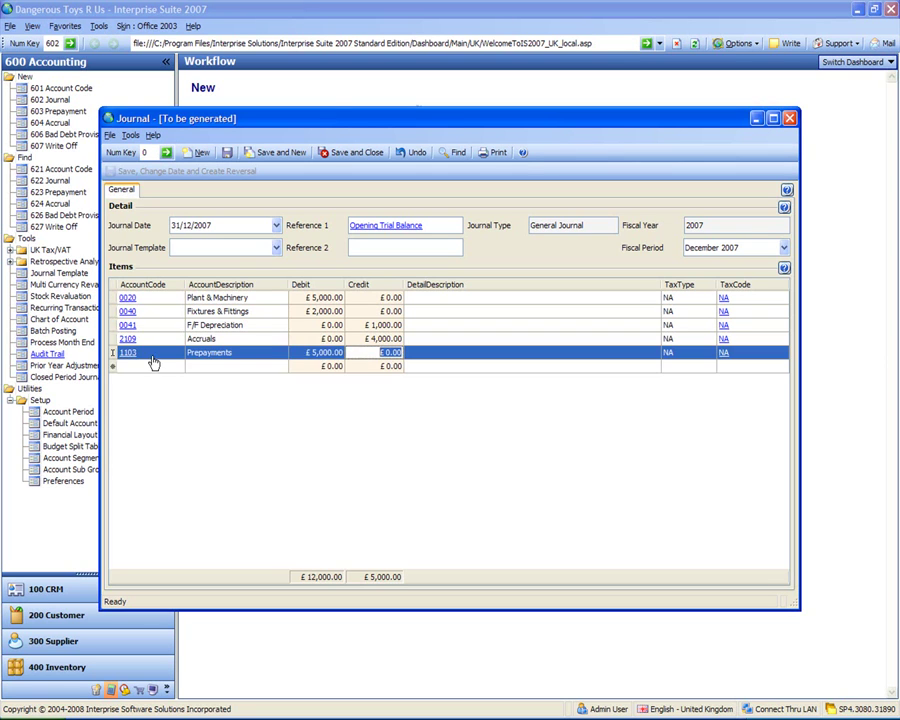
click(153, 365)
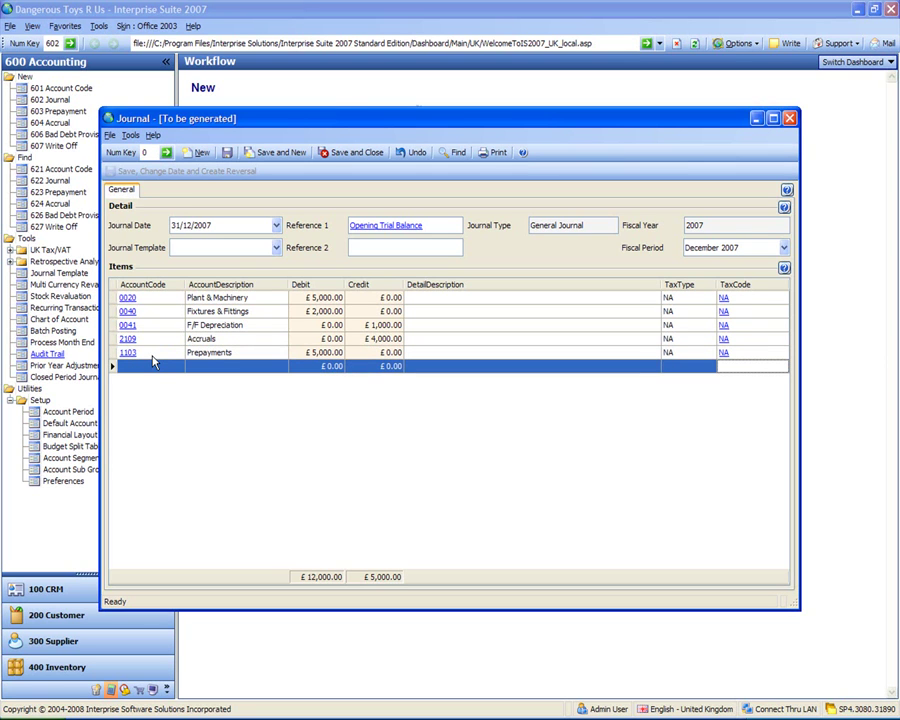
text(3)
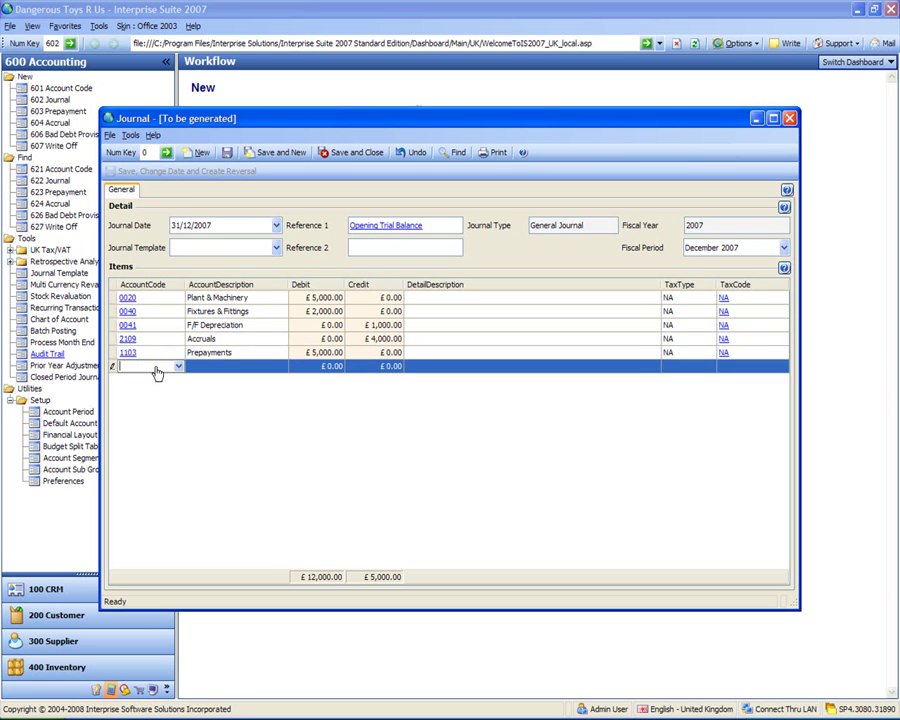
text(9999)
key(Tab)
click(363, 366)
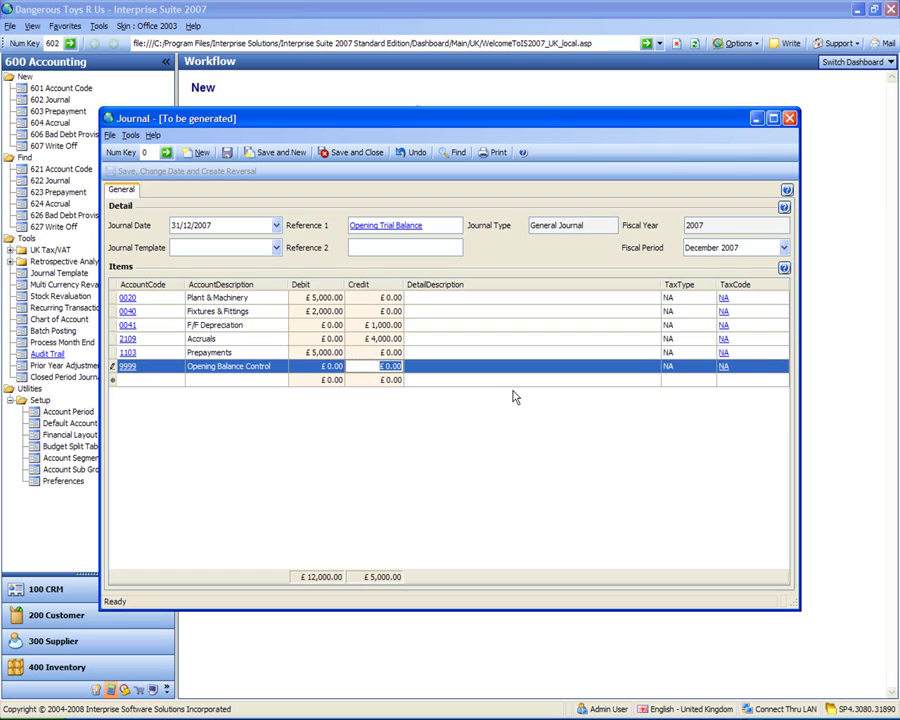
text(7,000)
click(358, 381)
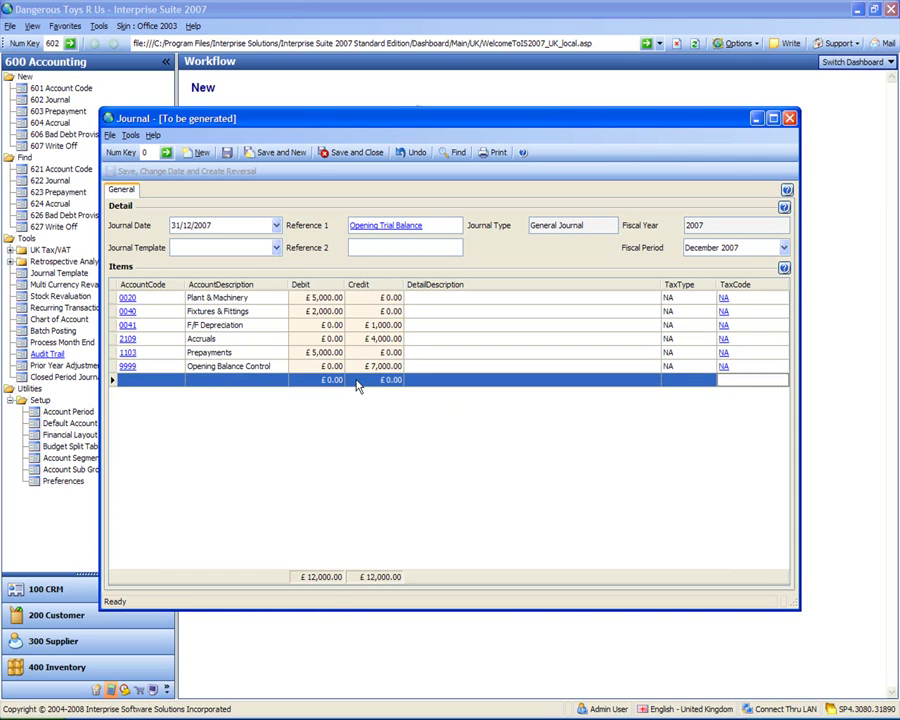
- Save journal GJRN-000066 and close it
click(229, 155)
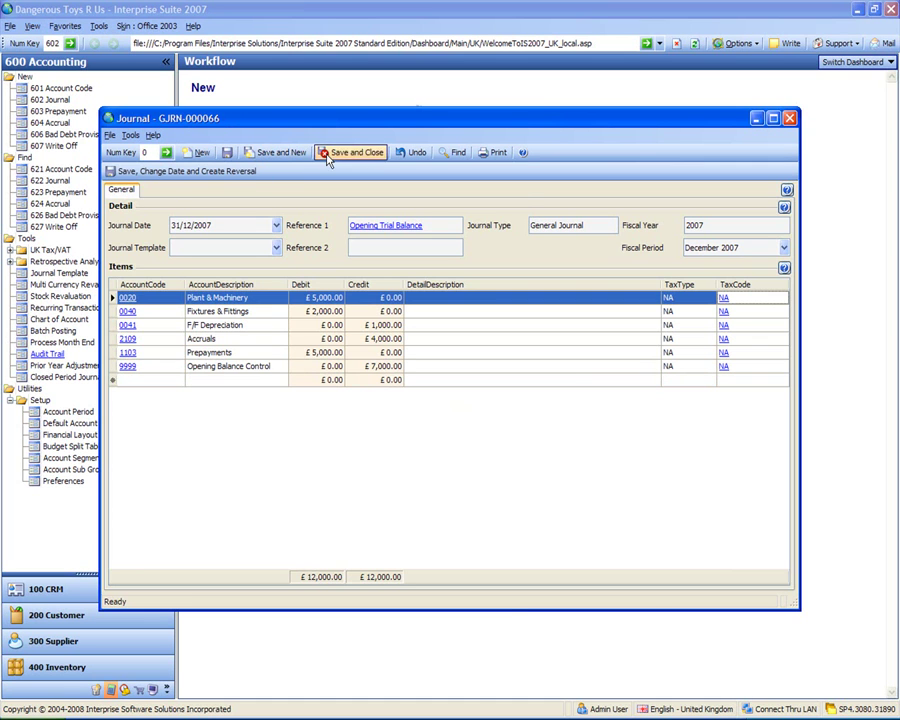
click(361, 154)
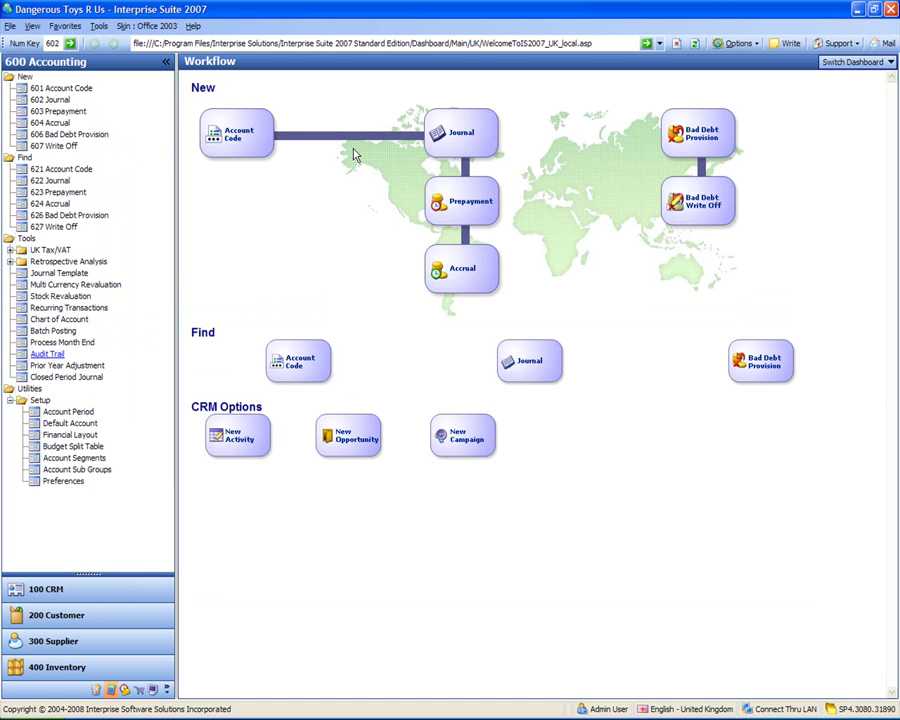